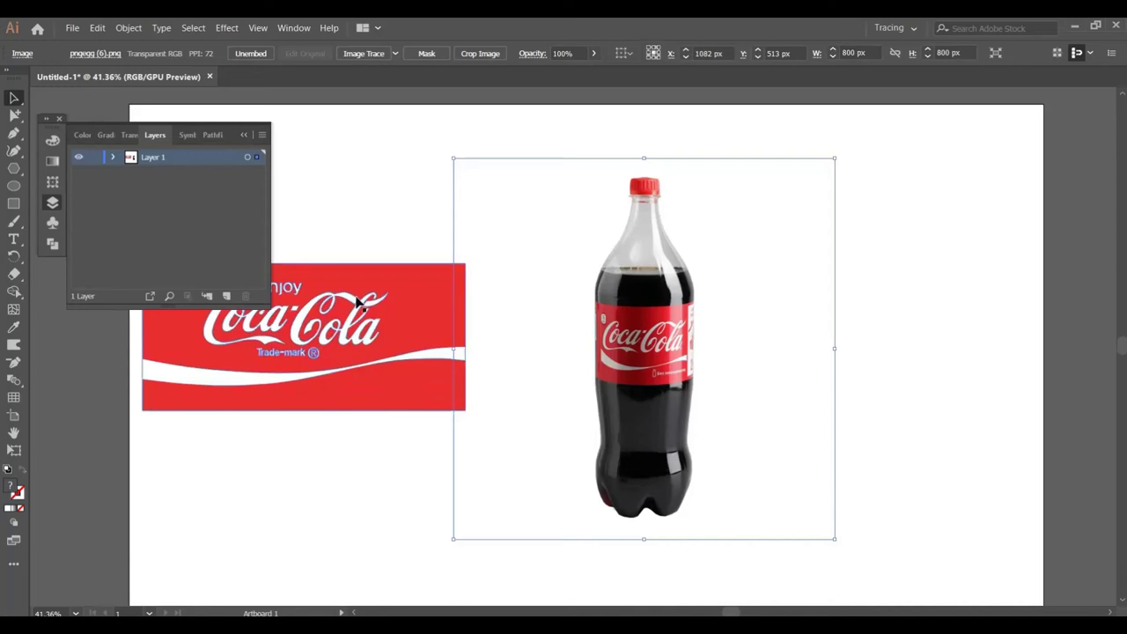
Delete the Coca-Cola symbol with Expand Instances so the red label stays as artwork, then deselect.
click(52, 223)
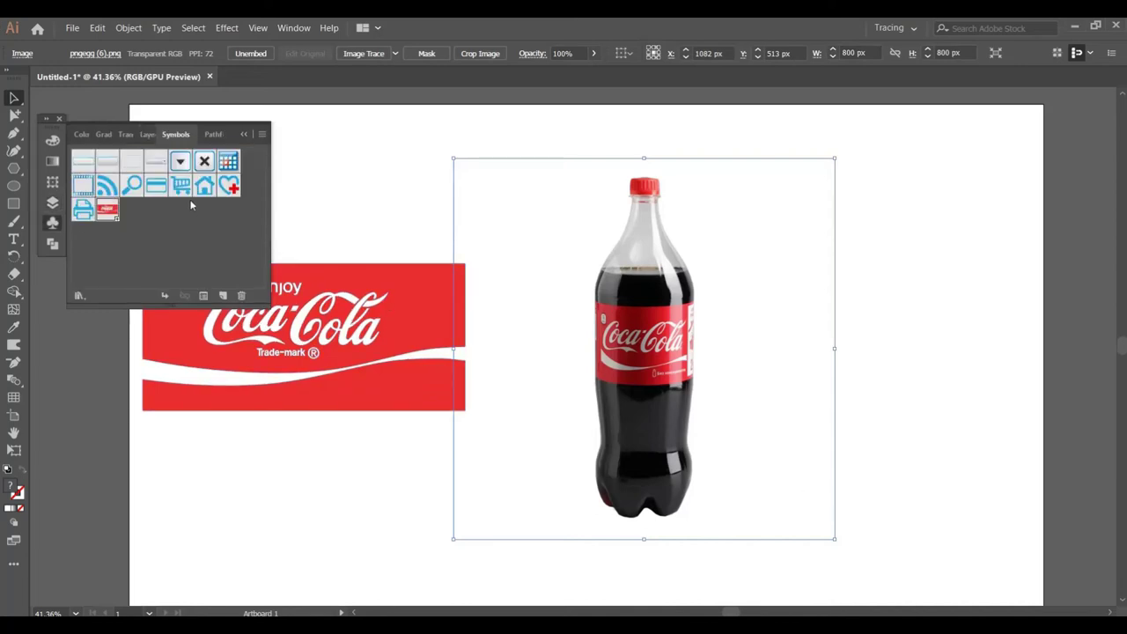
click(241, 294)
click(603, 346)
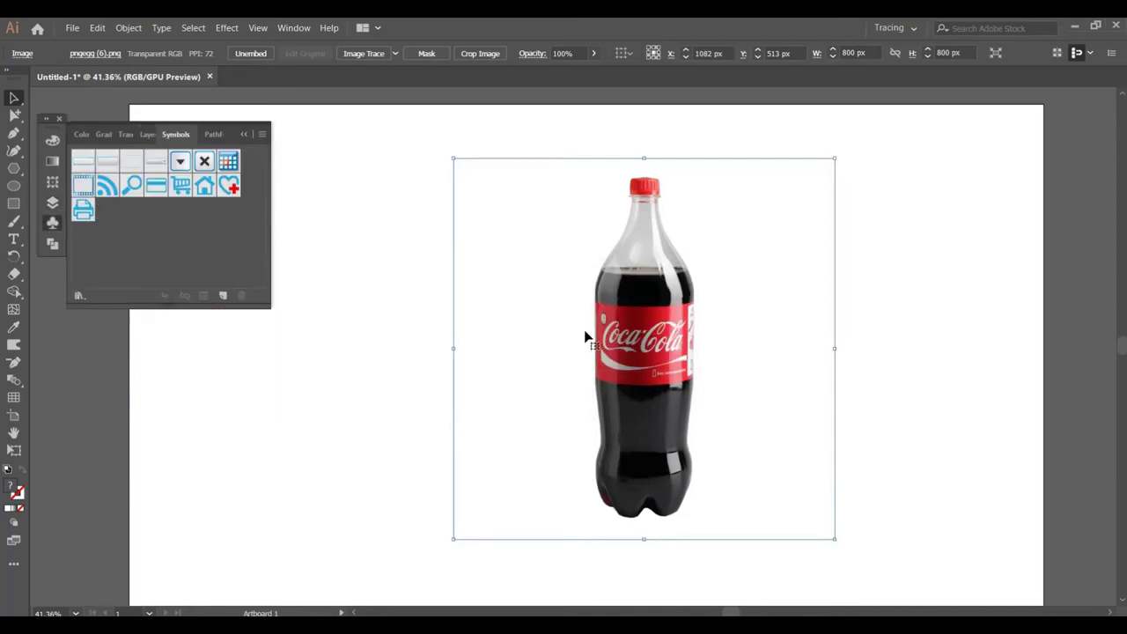
click(97, 27)
click(123, 42)
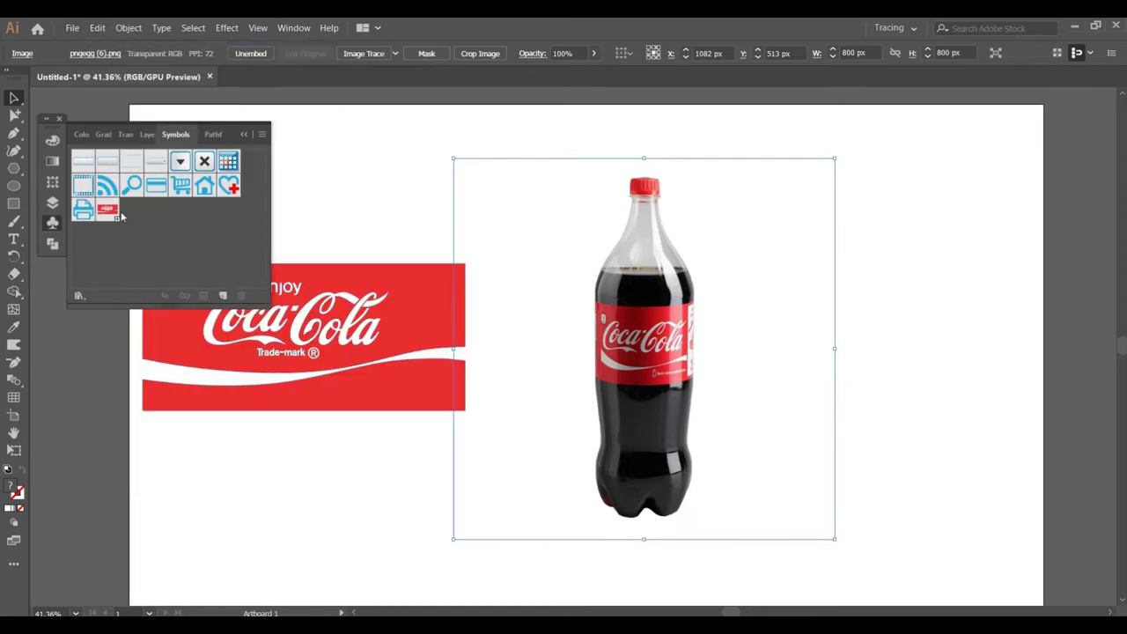
click(241, 294)
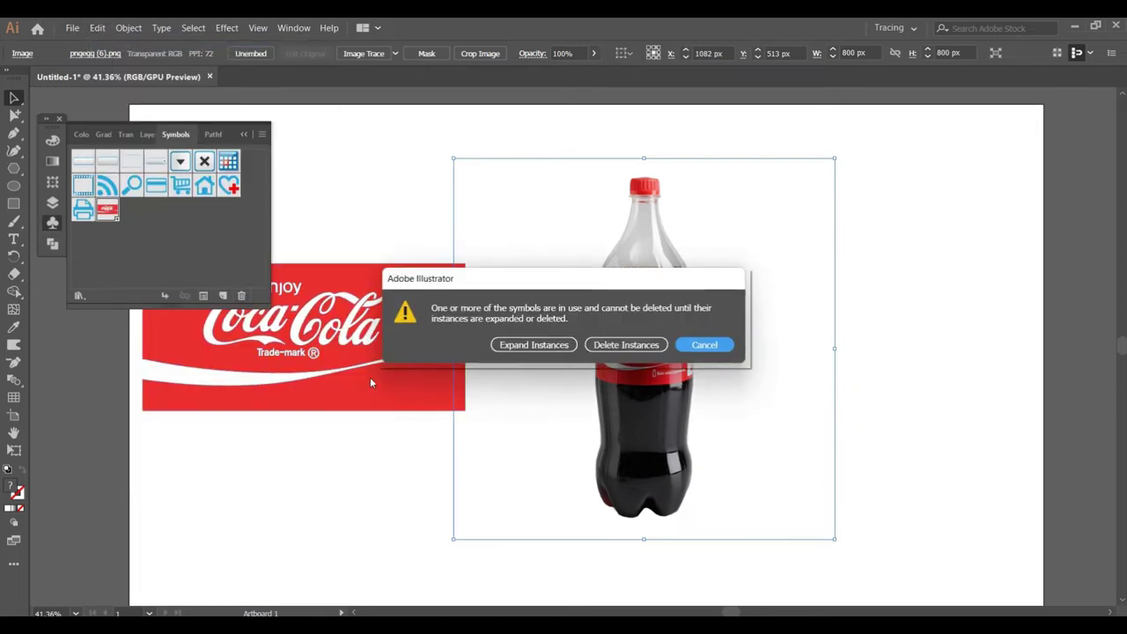
click(555, 344)
click(918, 410)
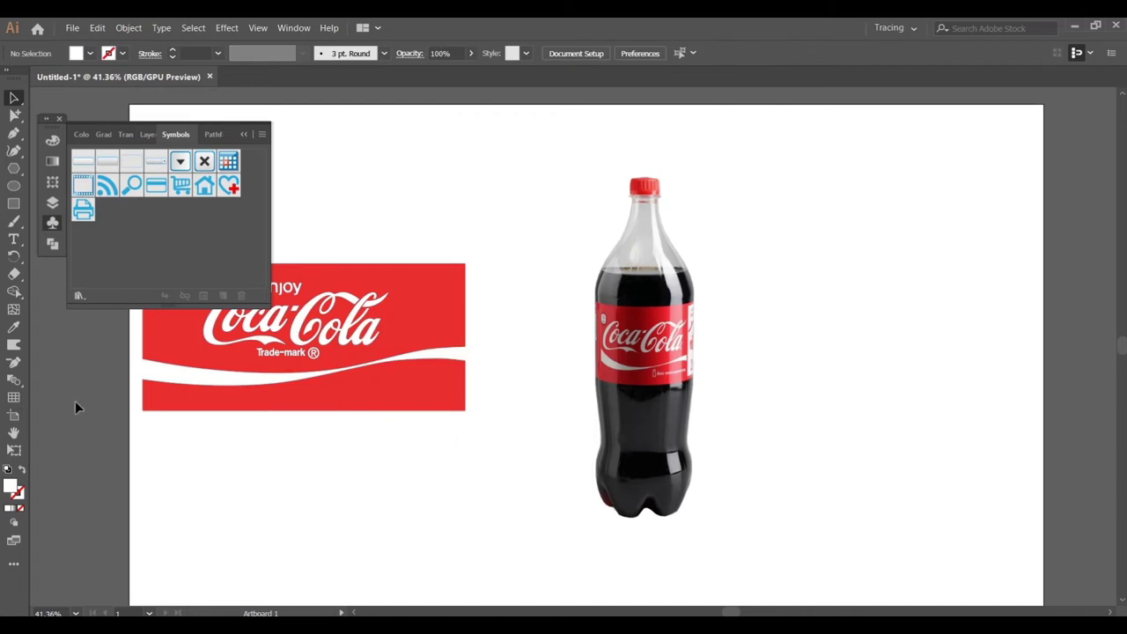
Zoom in and draw a tall rectangle covering the bottle photo's left half.
click(13, 380)
click(762, 407)
scroll(769, 437, up, 1)
key(m)
drag(528, 107, 620, 589)
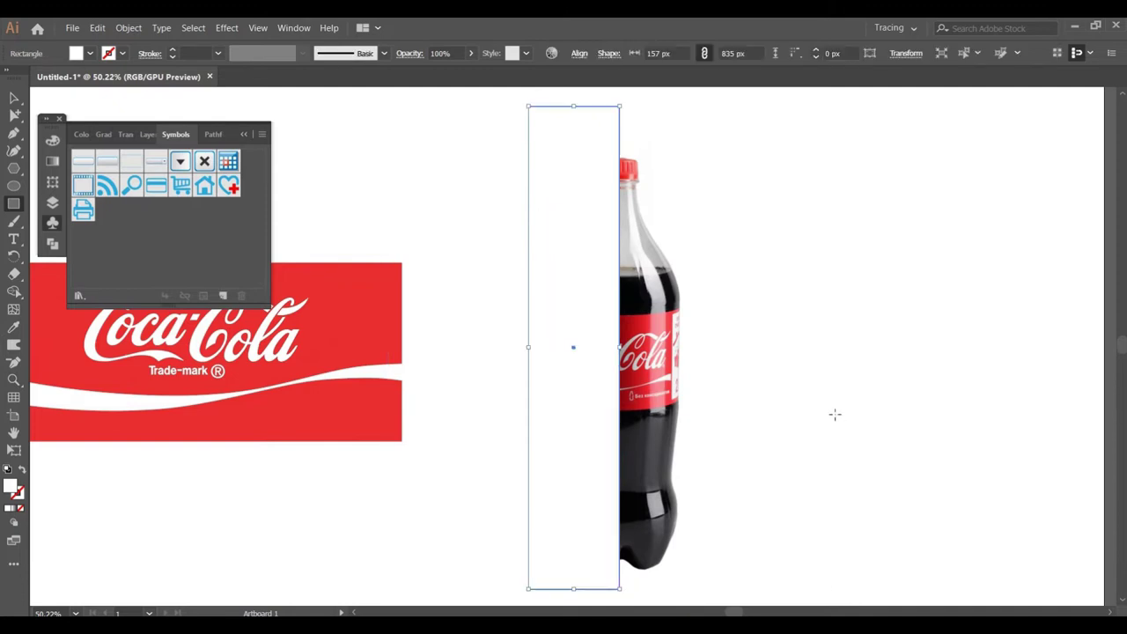
Fill the new rectangle brown and lock it in the Layers panel.
click(52, 202)
click(112, 156)
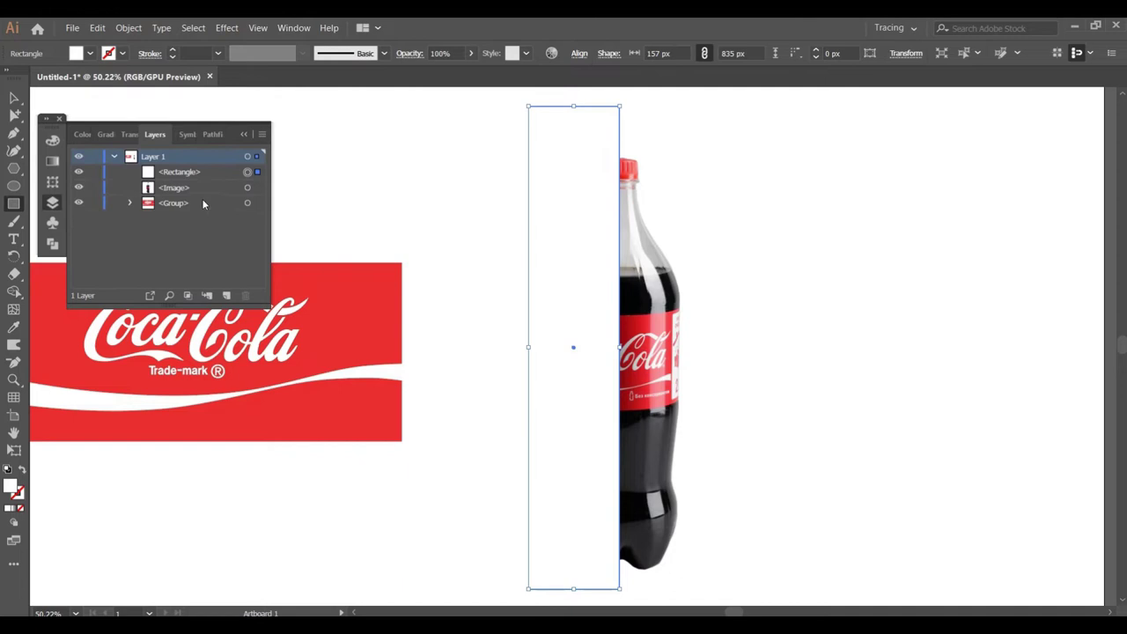
click(248, 203)
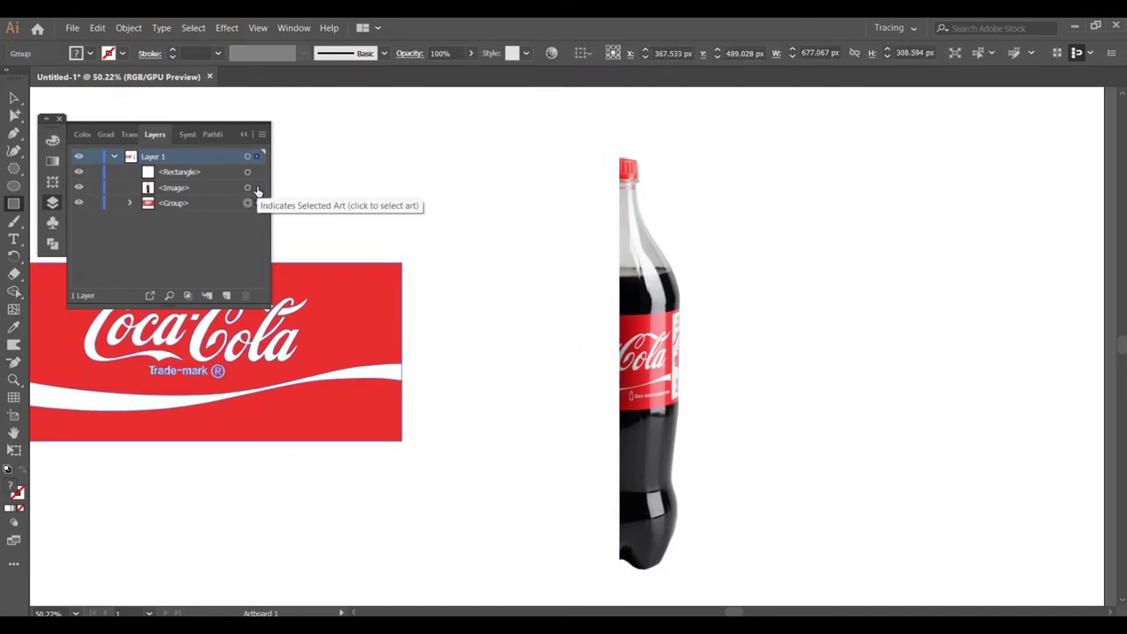
click(248, 188)
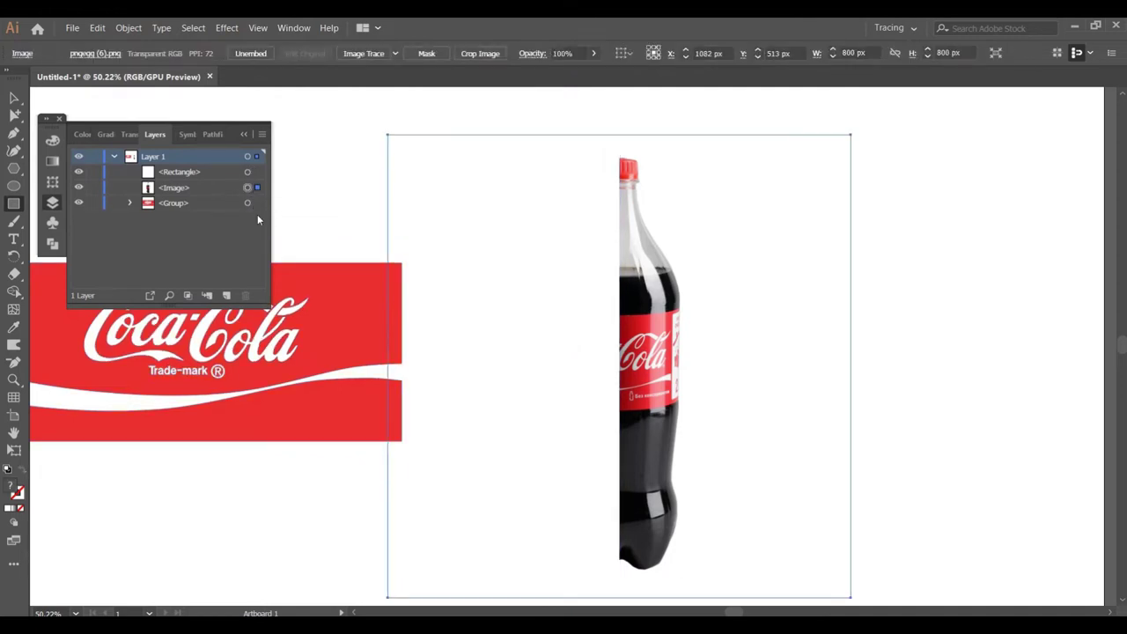
click(248, 203)
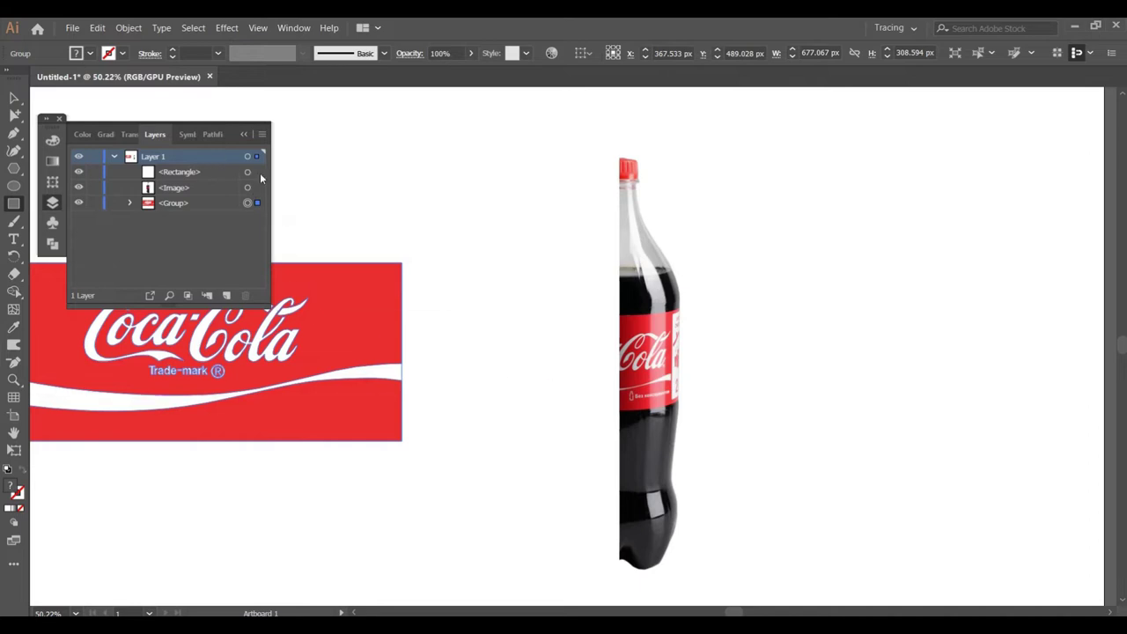
click(249, 172)
click(90, 53)
click(112, 99)
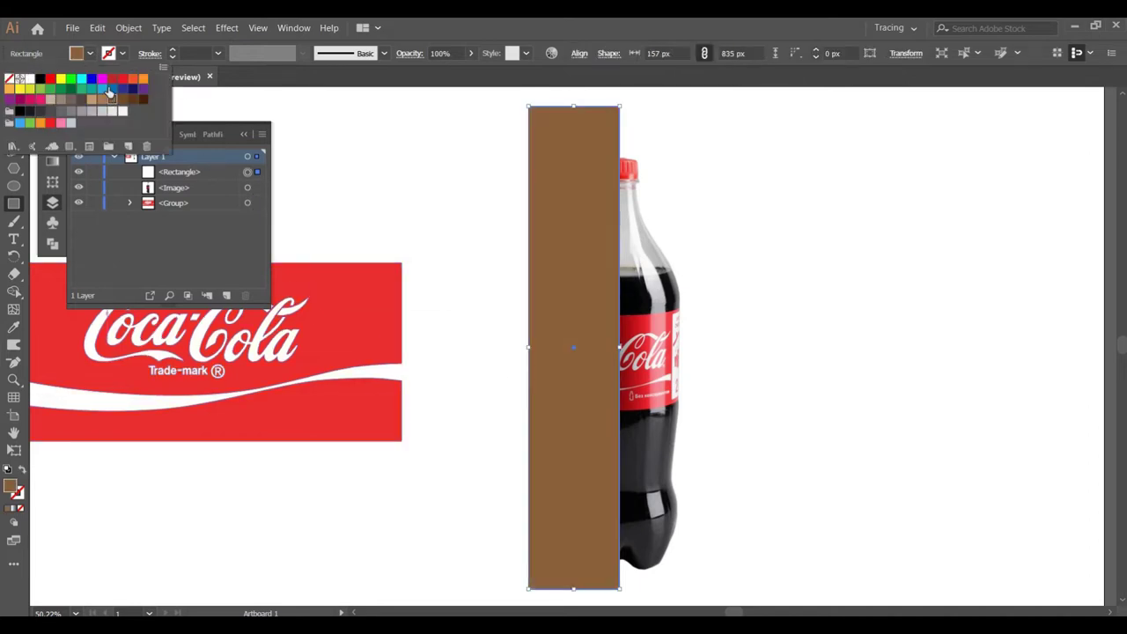
click(94, 172)
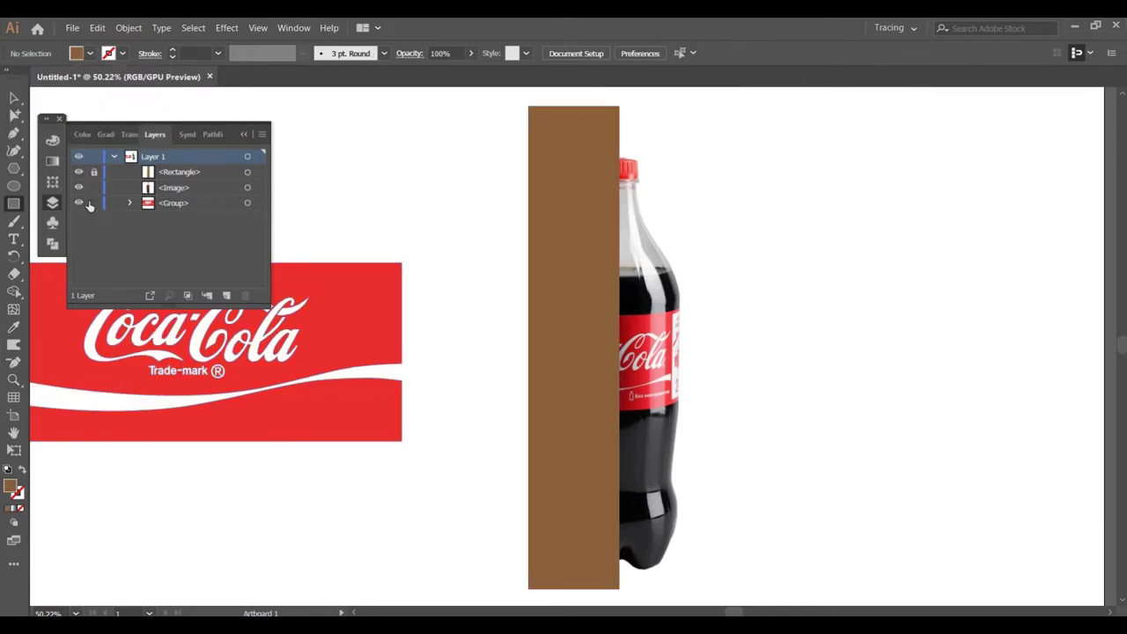
Start the pen outline at the top of the cap and add a point just below the cap.
click(13, 379)
mouse_move(656, 573)
mouse_down()
mouse_move(681, 529)
mouse_move(813, 534)
mouse_up()
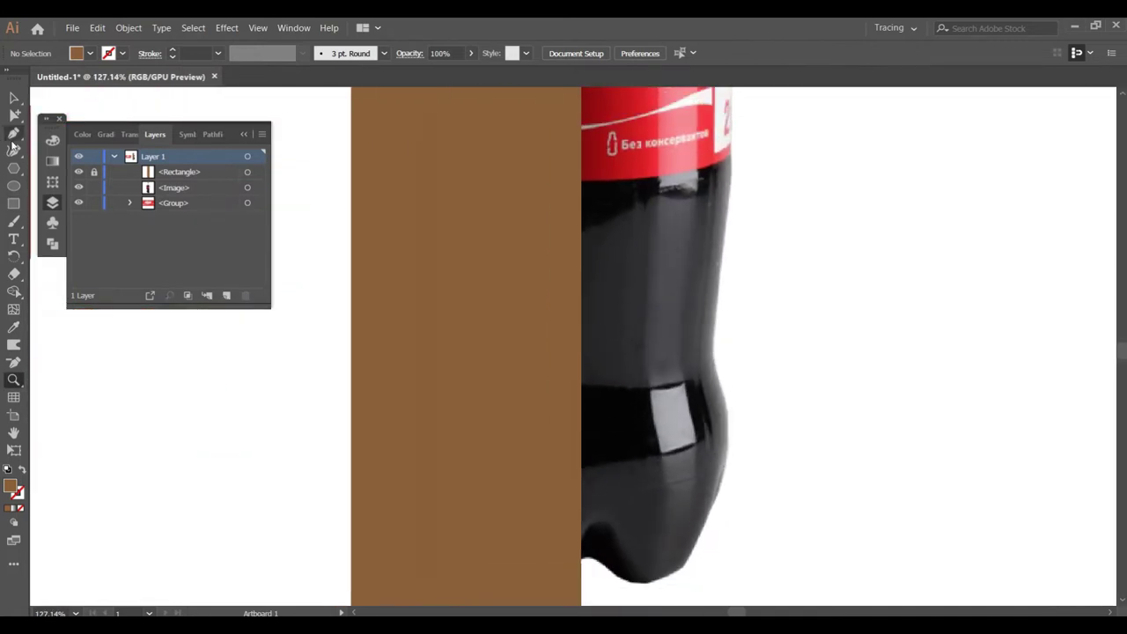
alt+click(485, 453)
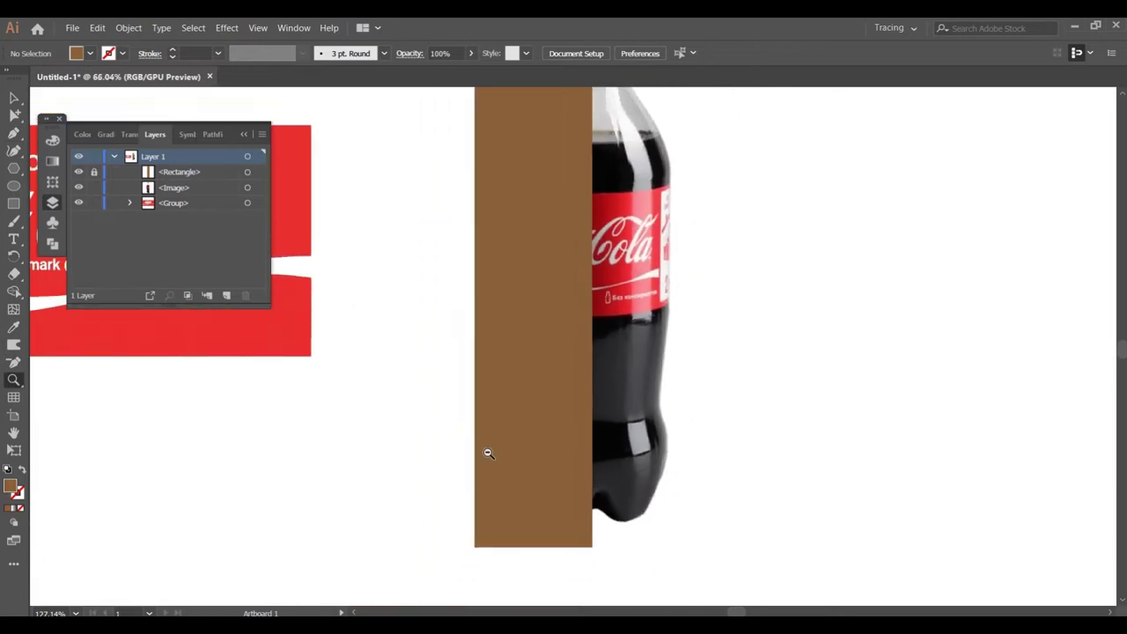
scroll(588, 544, up, 5)
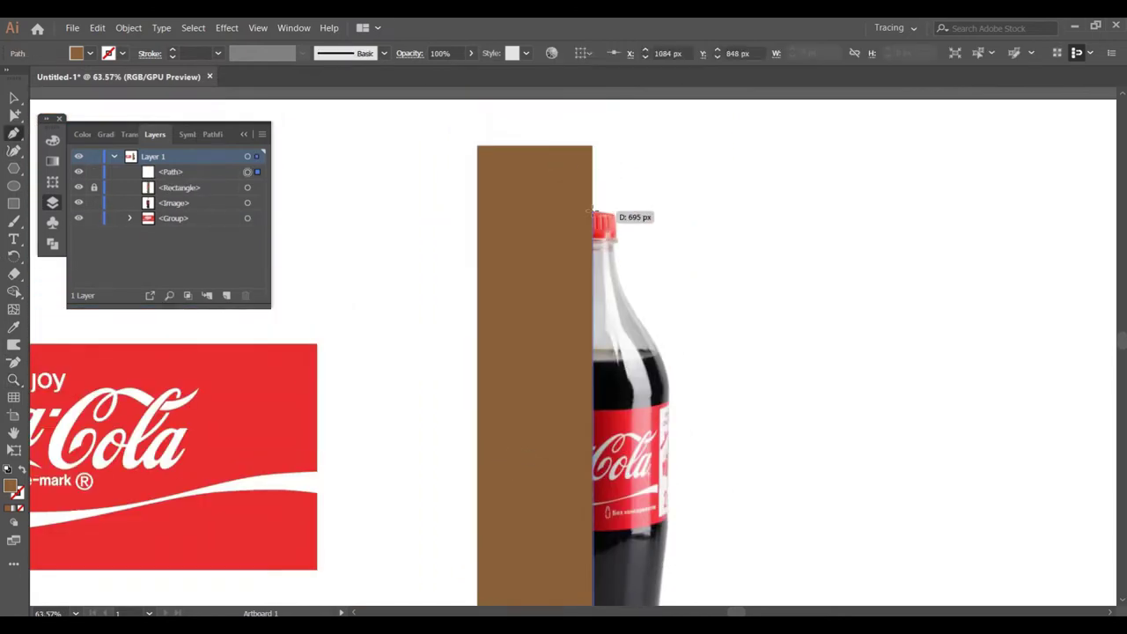
click(617, 212)
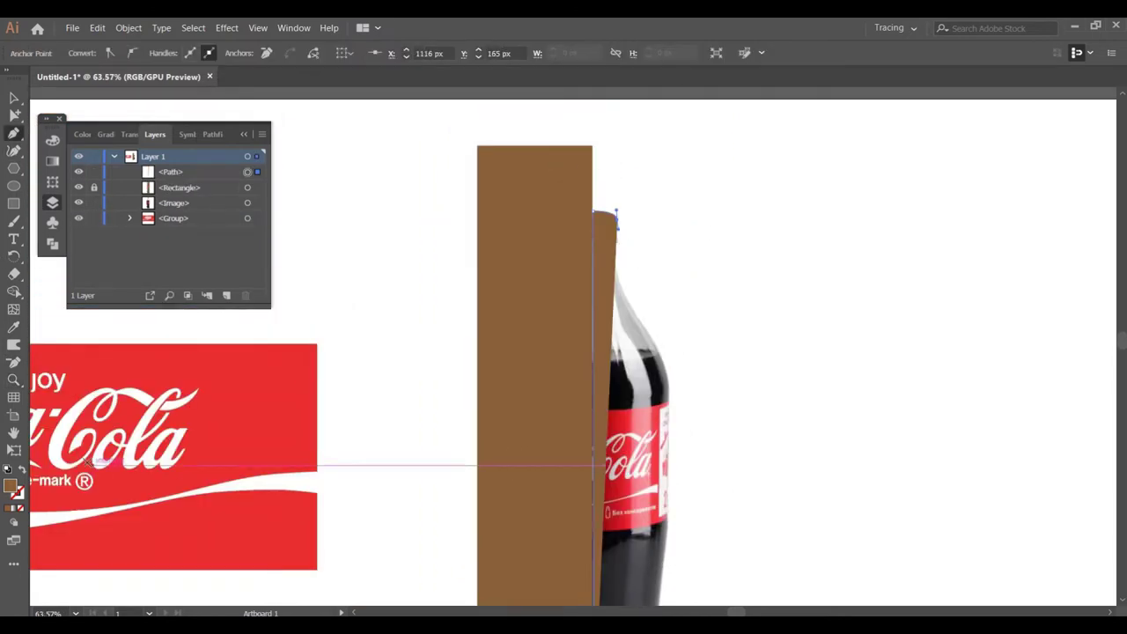
key(z)
drag(644, 209, 827, 306)
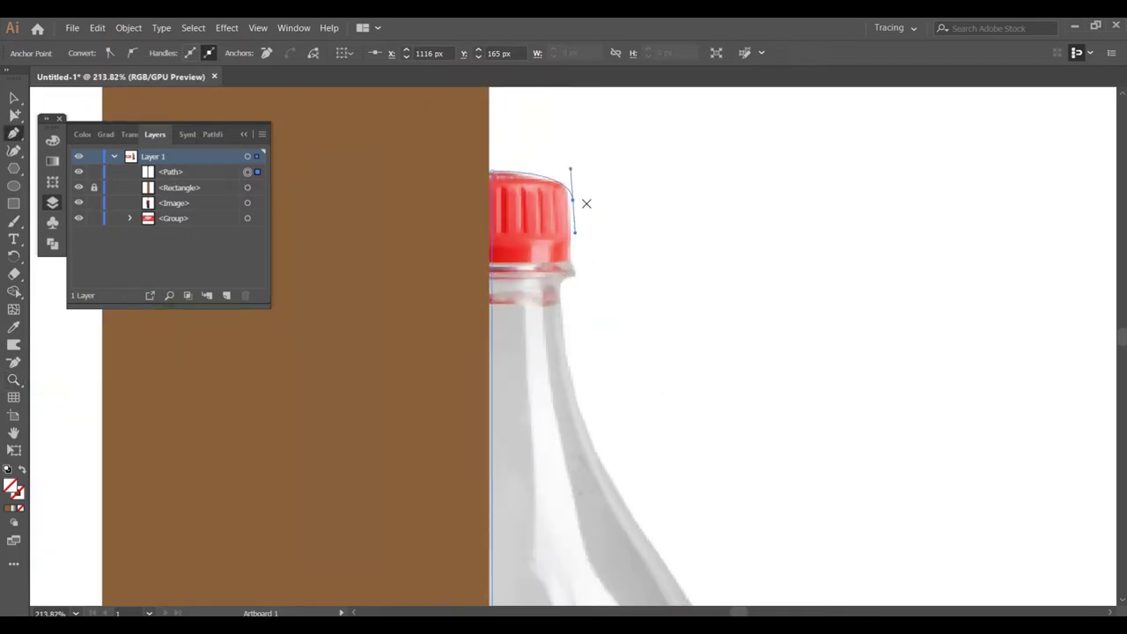
drag(573, 255, 573, 281)
scroll(570, 255, down, 1)
click(562, 224)
Continue anchors down the neck and label along the bottle's right edge.
scroll(572, 234, down, 2)
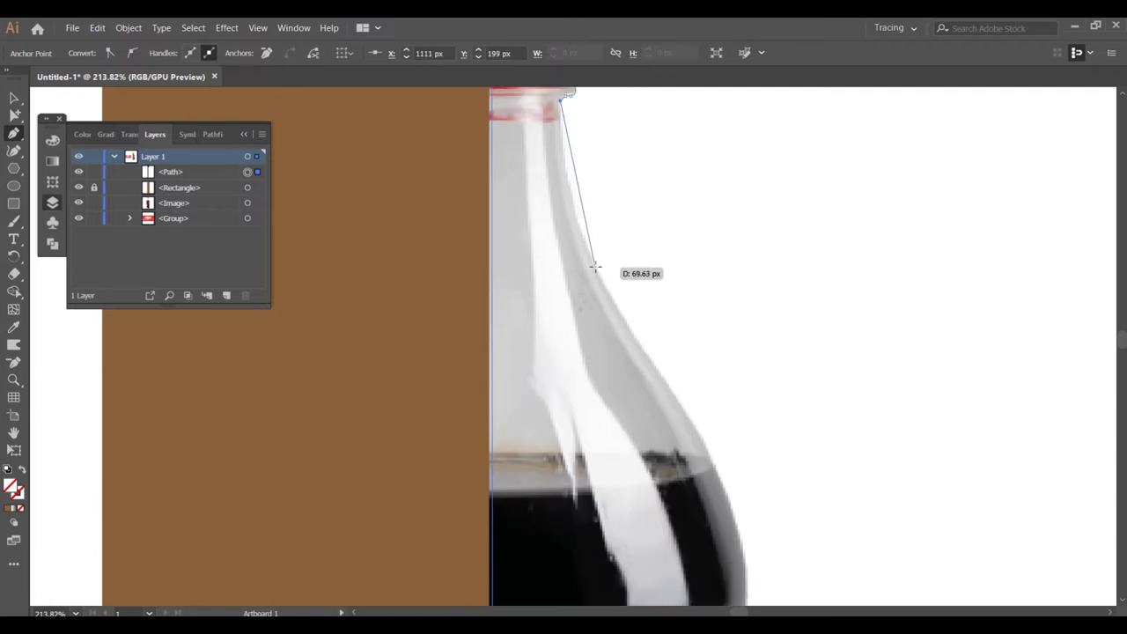
drag(624, 317, 693, 423)
scroll(697, 428, down, 3)
drag(749, 452, 750, 587)
scroll(749, 586, down, 1)
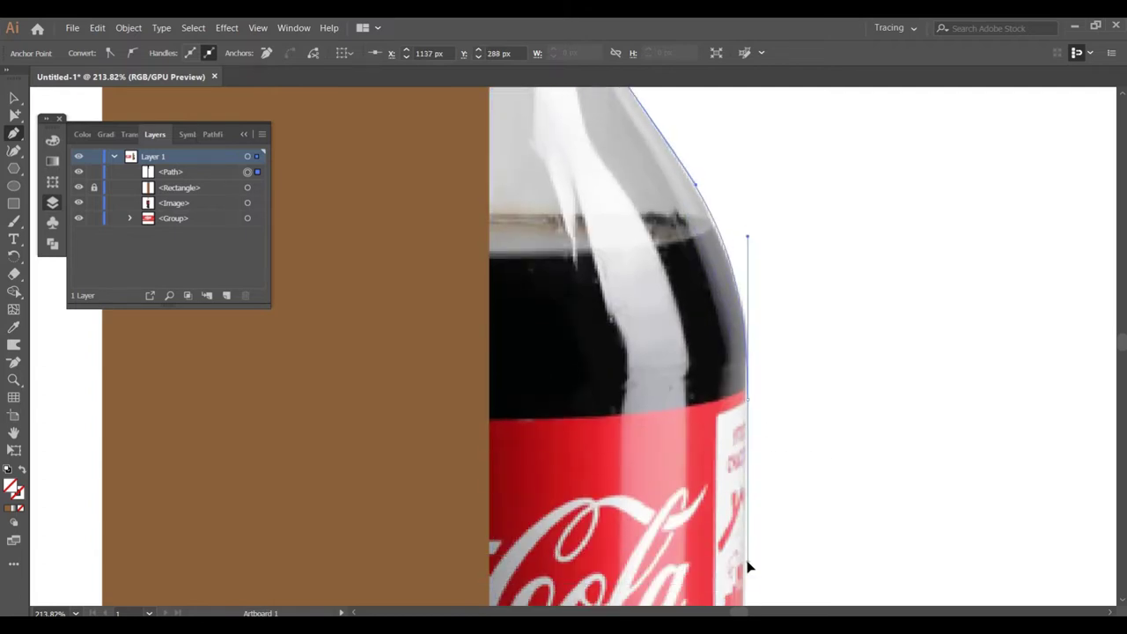
scroll(747, 545, down, 5)
scroll(742, 440, down, 1)
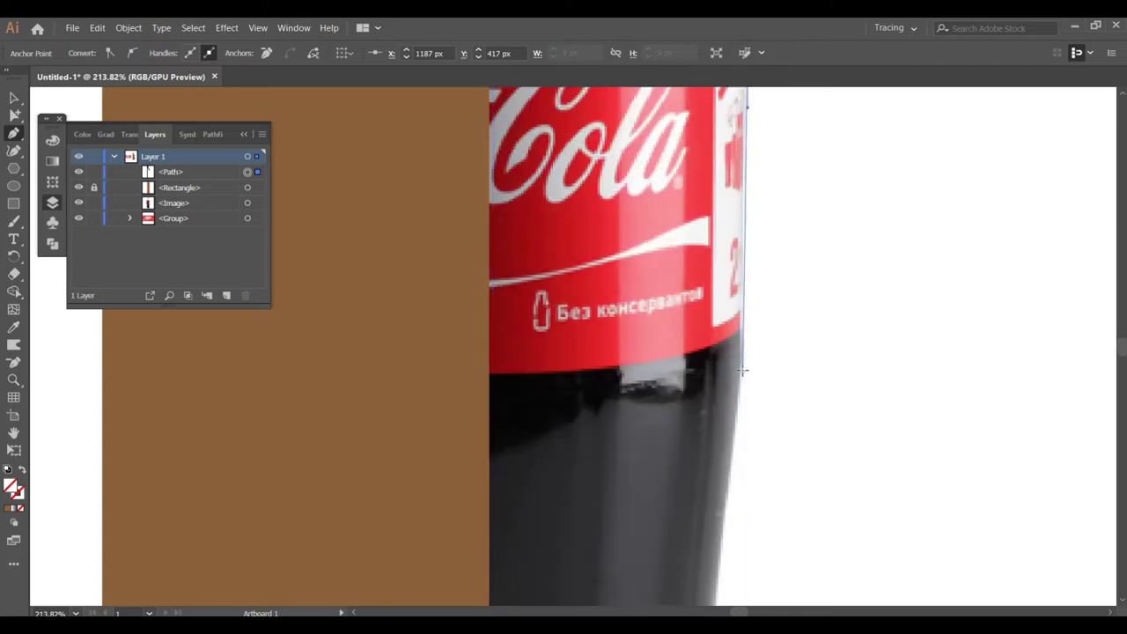
click(742, 380)
Curve the outline around the bottle's lower bulge toward the base.
scroll(713, 476, down, 4)
drag(713, 475, 727, 505)
scroll(730, 525, down, 1)
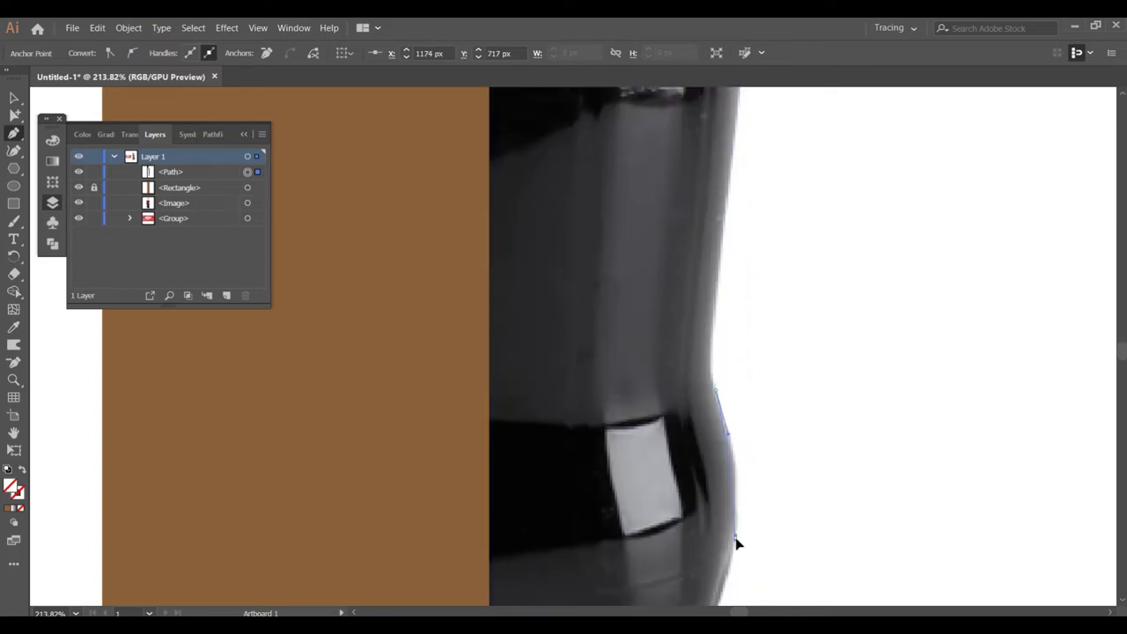
scroll(733, 541, down, 2)
drag(729, 607, 725, 516)
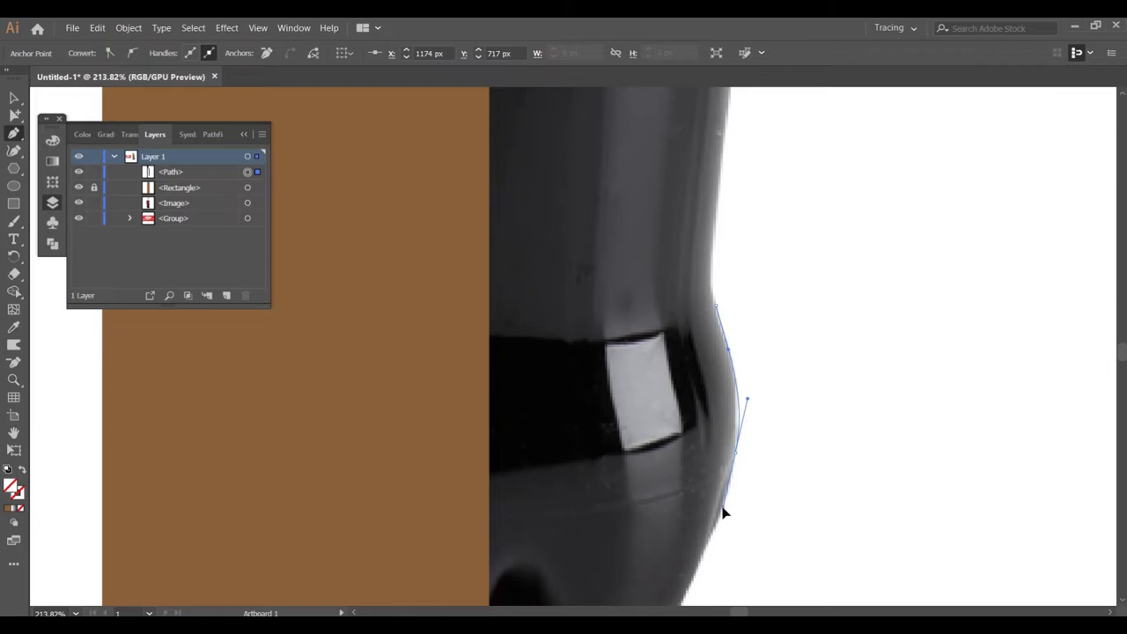
scroll(723, 512, down, 2)
scroll(669, 516, down, 1)
drag(723, 512, 590, 523)
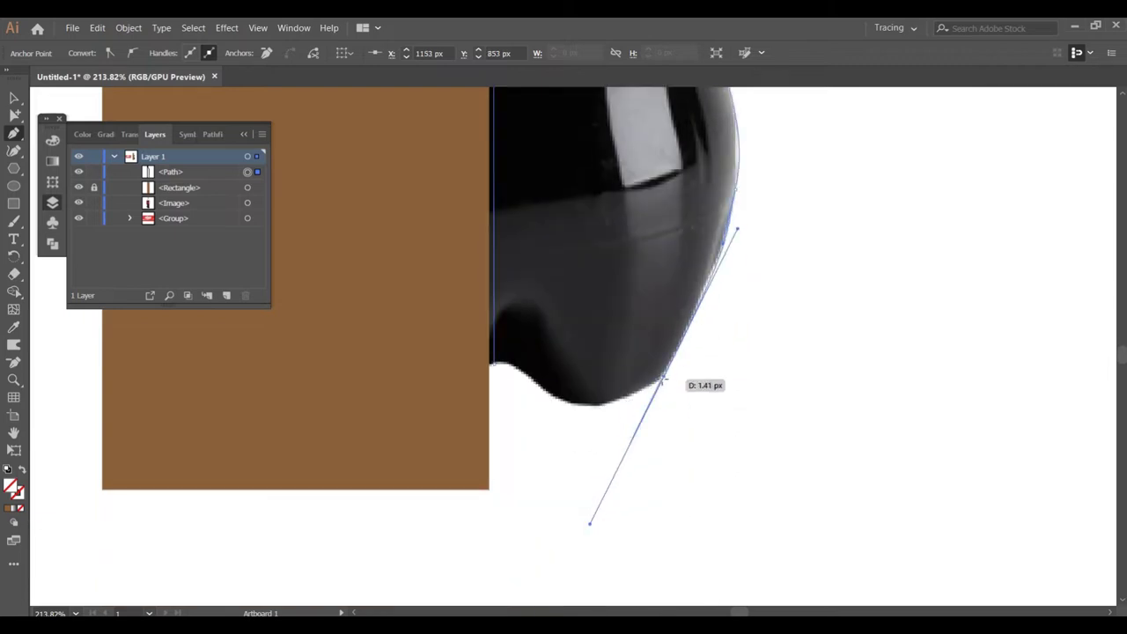
Place the final anchor at the bottle's base.
click(491, 363)
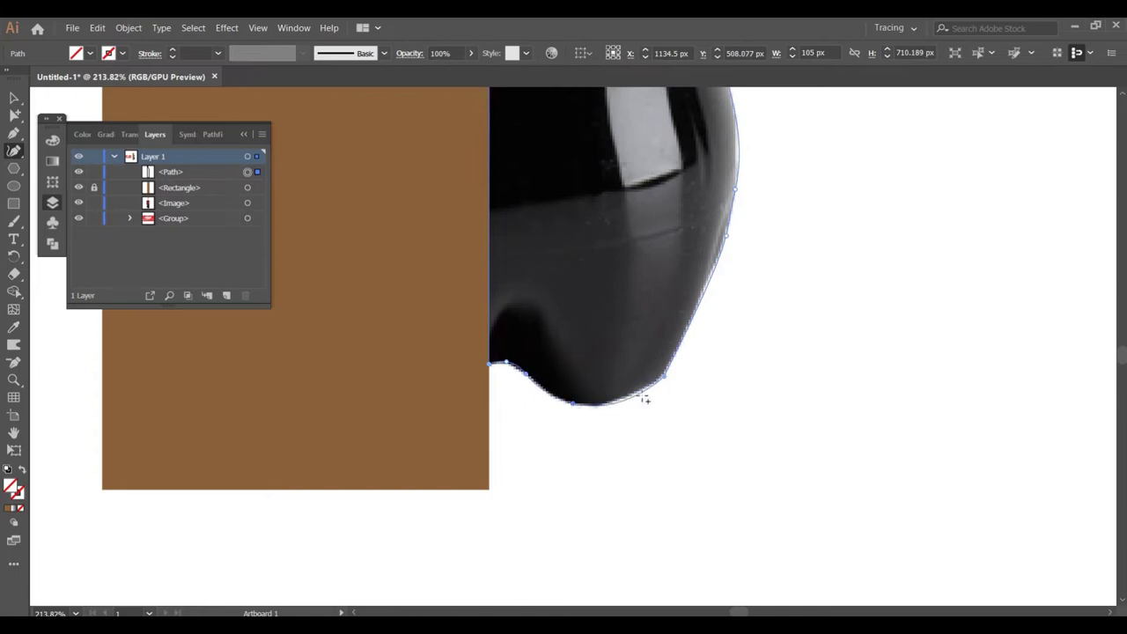
scroll(573, 490, up, 3)
scroll(749, 208, up, 2)
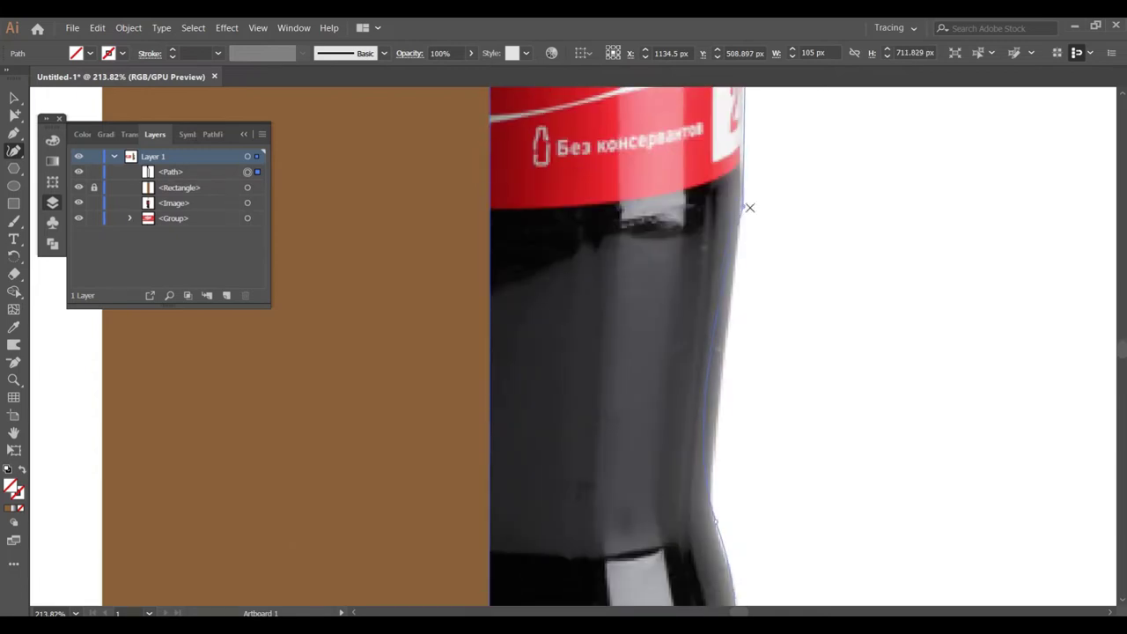
scroll(744, 334, up, 2)
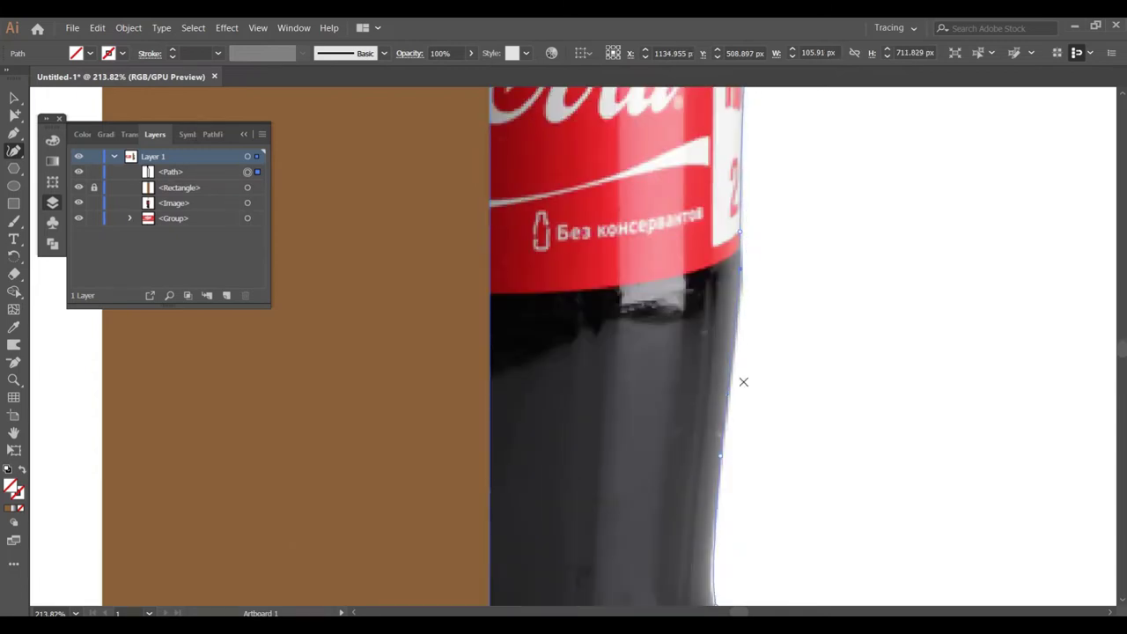
scroll(724, 396, down, 2)
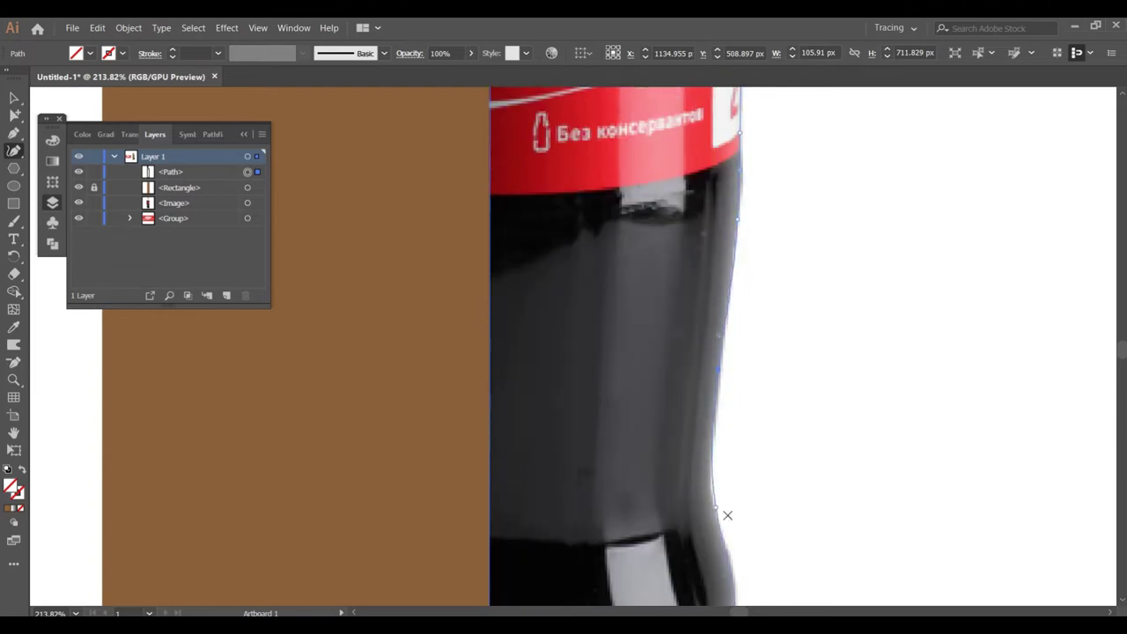
scroll(717, 476, down, 2)
scroll(712, 414, down, 1)
scroll(711, 385, up, 6)
scroll(749, 250, up, 6)
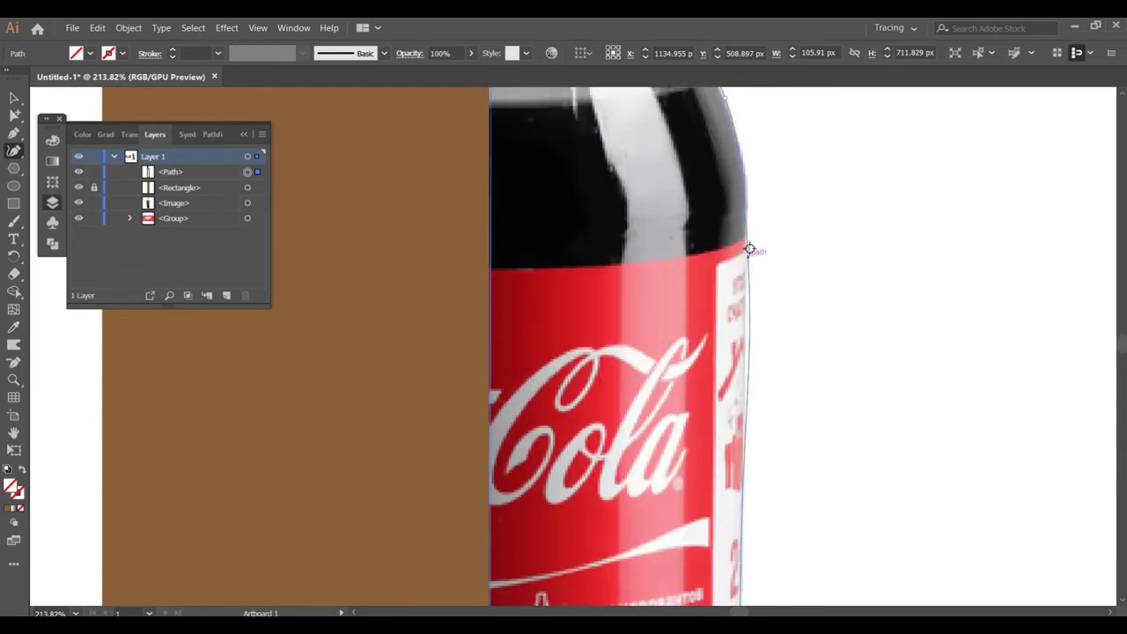
Add anchors up the right edge of the neck back to the cap, then zoom out.
click(749, 206)
scroll(749, 206, up, 3)
click(722, 235)
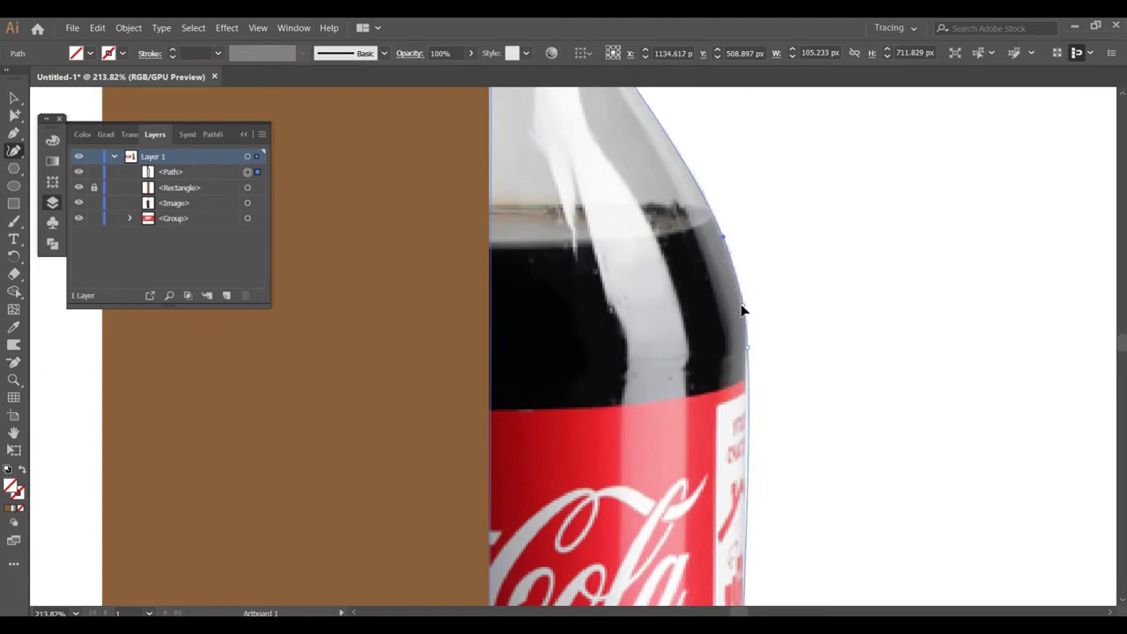
scroll(742, 310, up, 10)
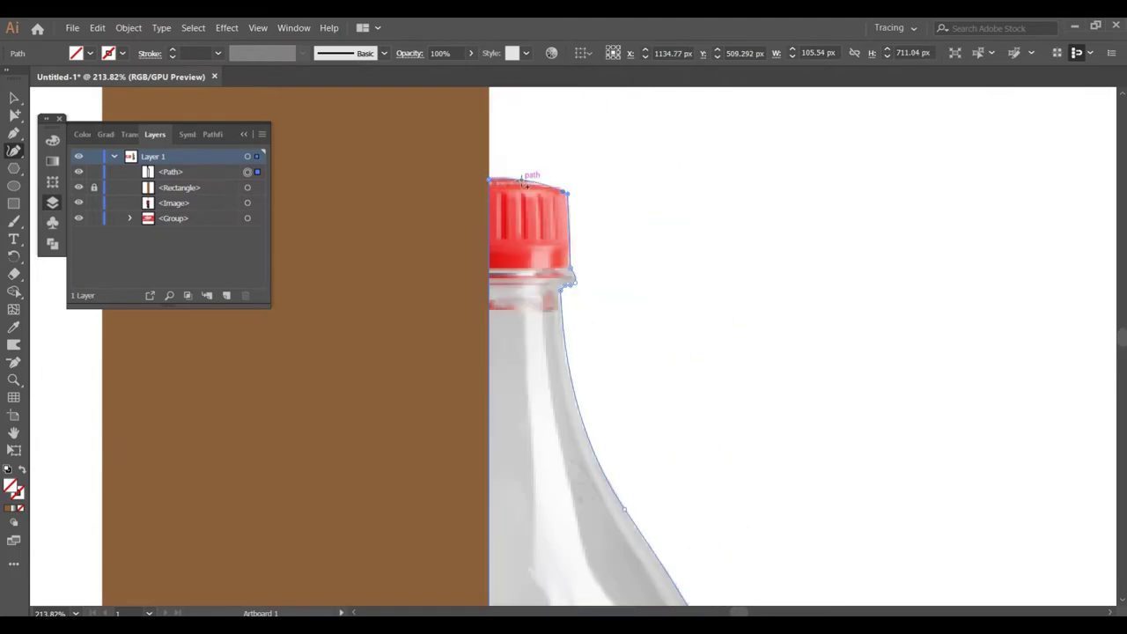
scroll(564, 229, down, 1)
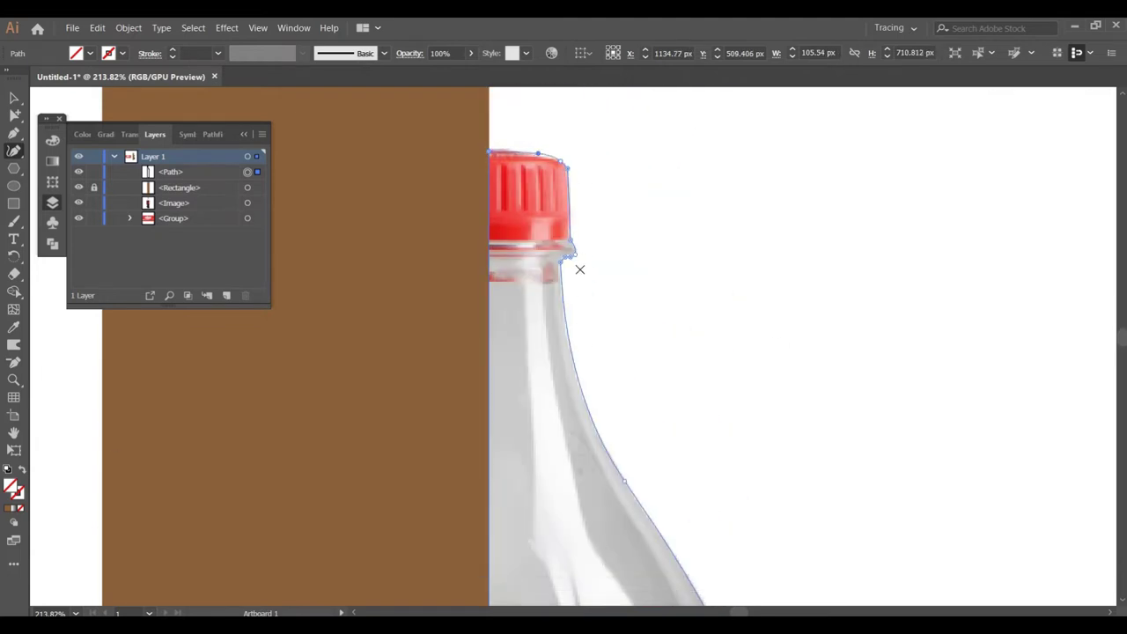
key(z)
click(591, 357)
Draw a rectangle over the body and split it with the outline using Shape Builder.
alt+click(674, 411)
alt+click(695, 433)
click(13, 202)
drag(581, 229, 683, 603)
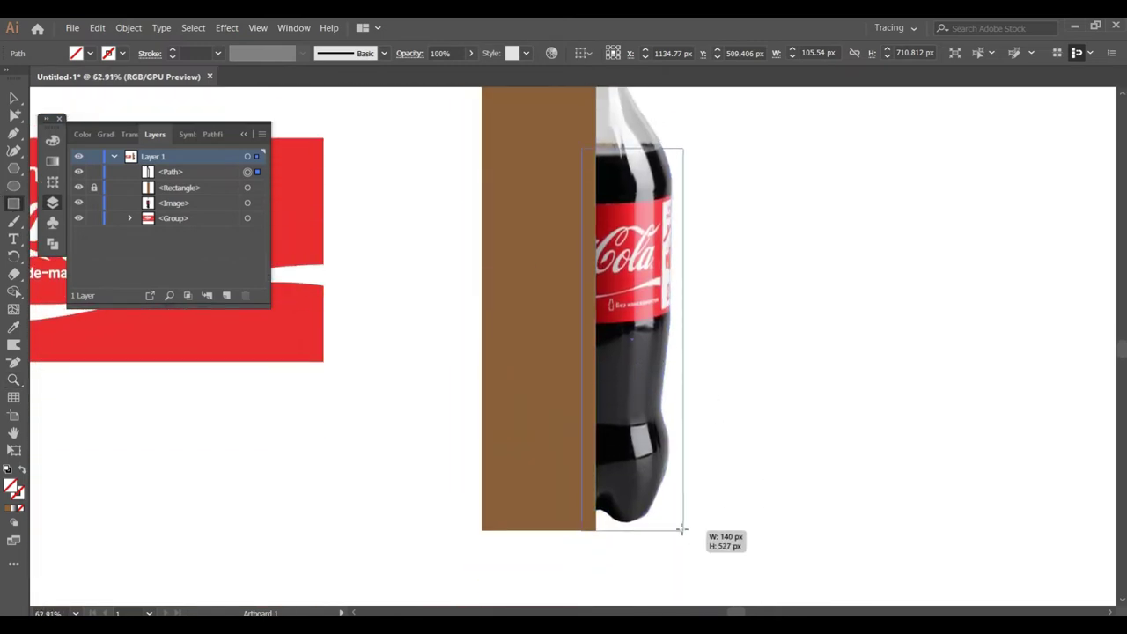
shift+click(249, 188)
click(14, 291)
drag(583, 338, 583, 366)
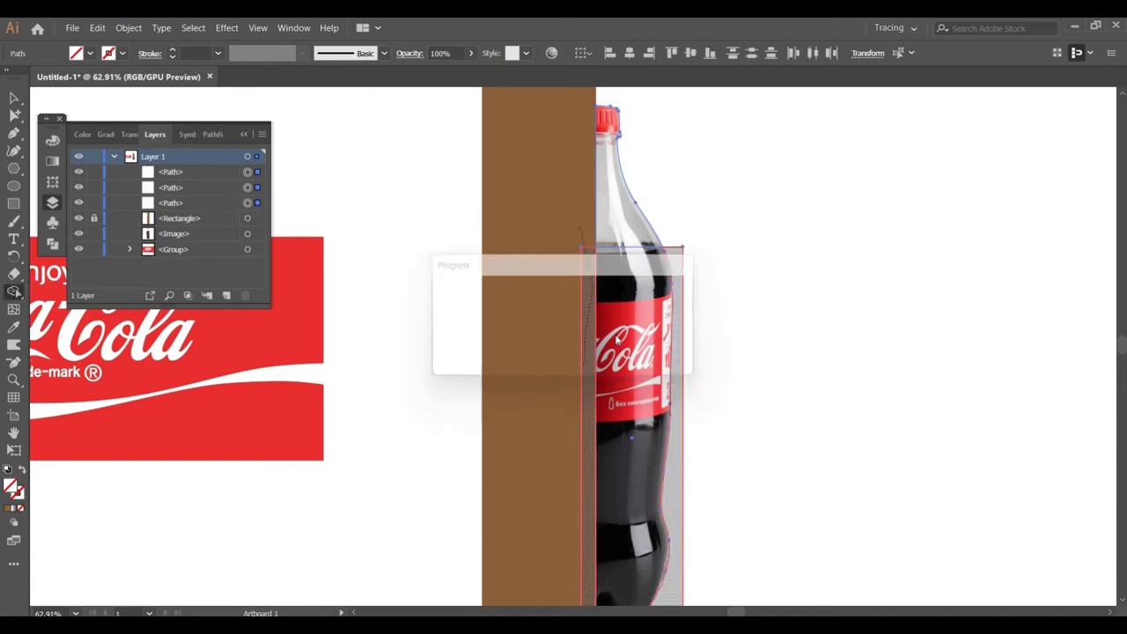
Fill the lower body piece with the bottle's dark colour sampled from the photo.
click(256, 188)
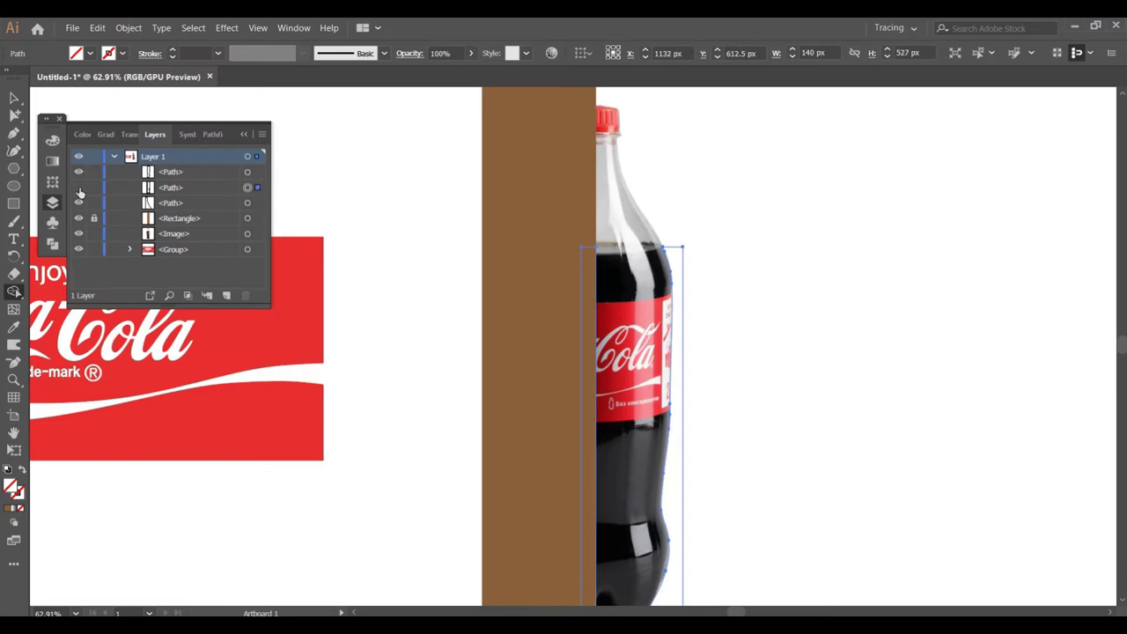
click(256, 172)
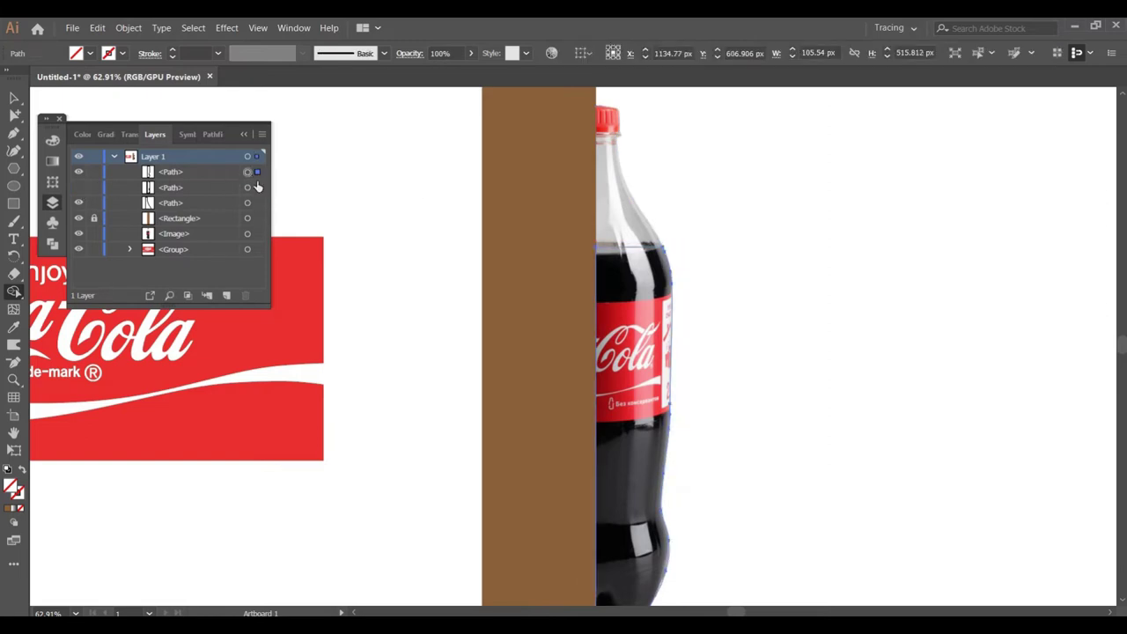
key(i)
click(606, 487)
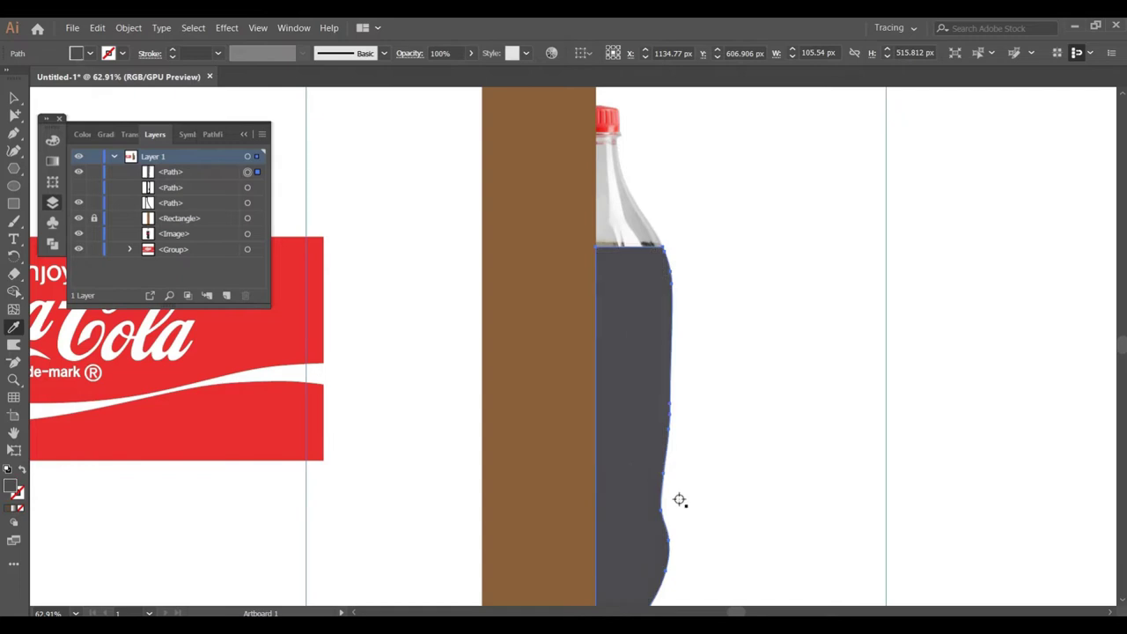
double_click(11, 489)
Set the body fill to #000000 and draw a no-fill rectangle over the bottle neck.
text(000000)
key(Return)
scroll(603, 367, up, 3)
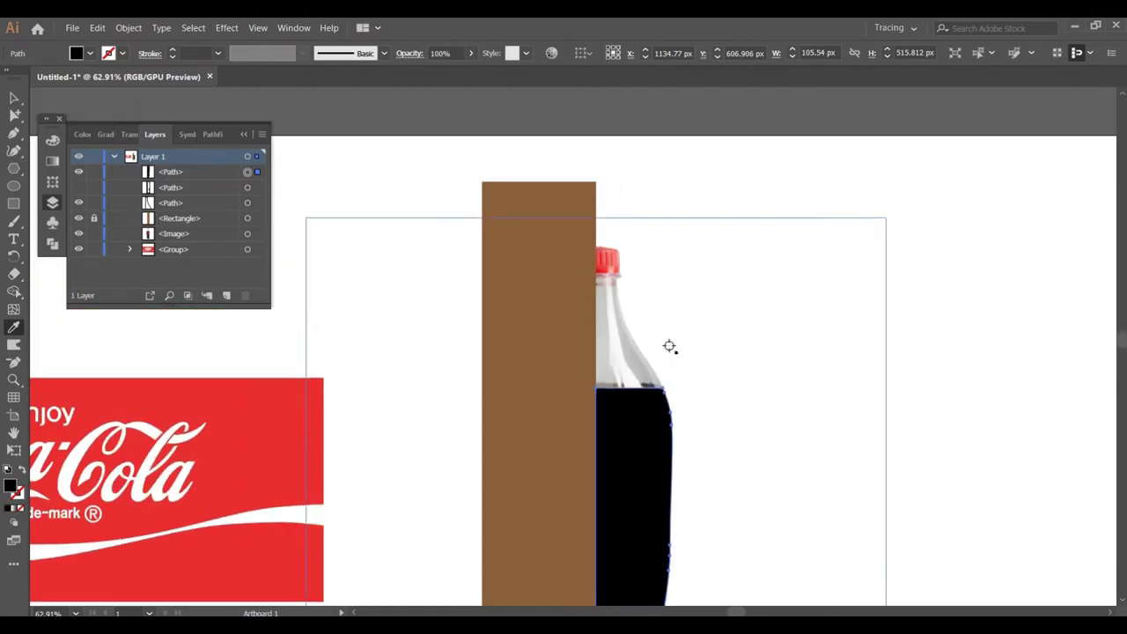
drag(590, 279, 677, 394)
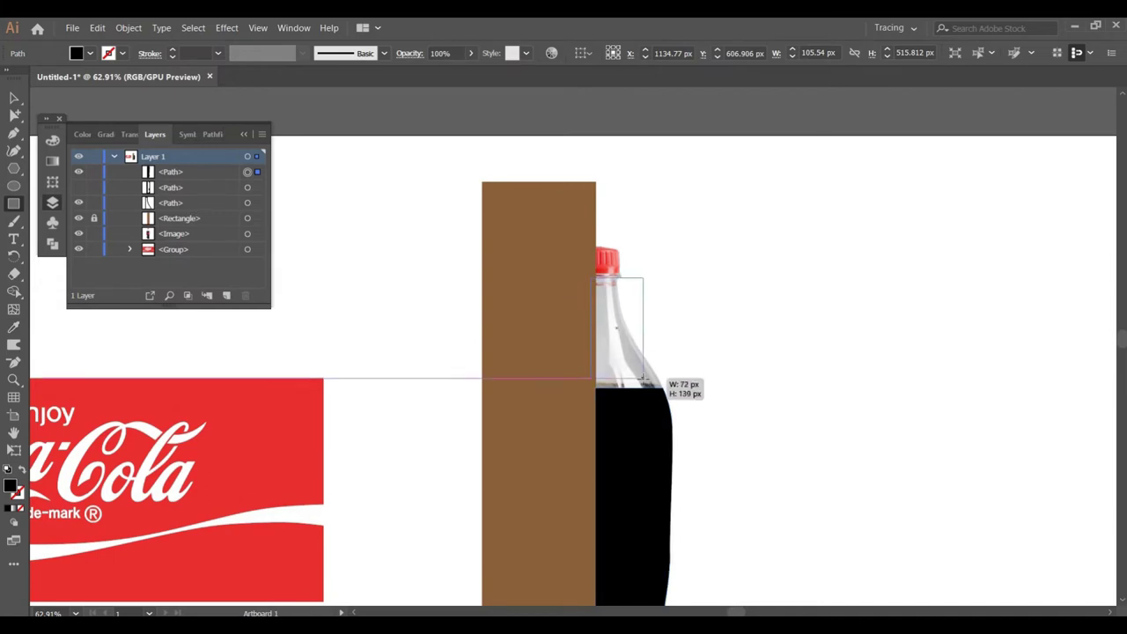
click(19, 508)
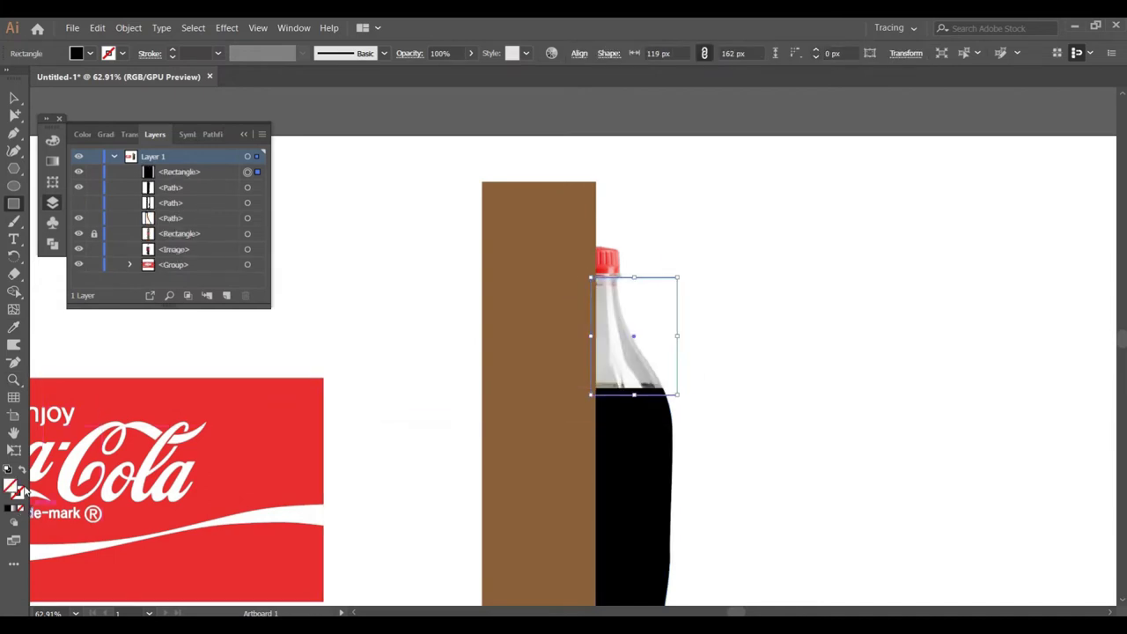
Zoom in on the neck and select the neck rectangle together with the bottle outline.
click(14, 379)
drag(687, 335, 837, 344)
click(247, 217)
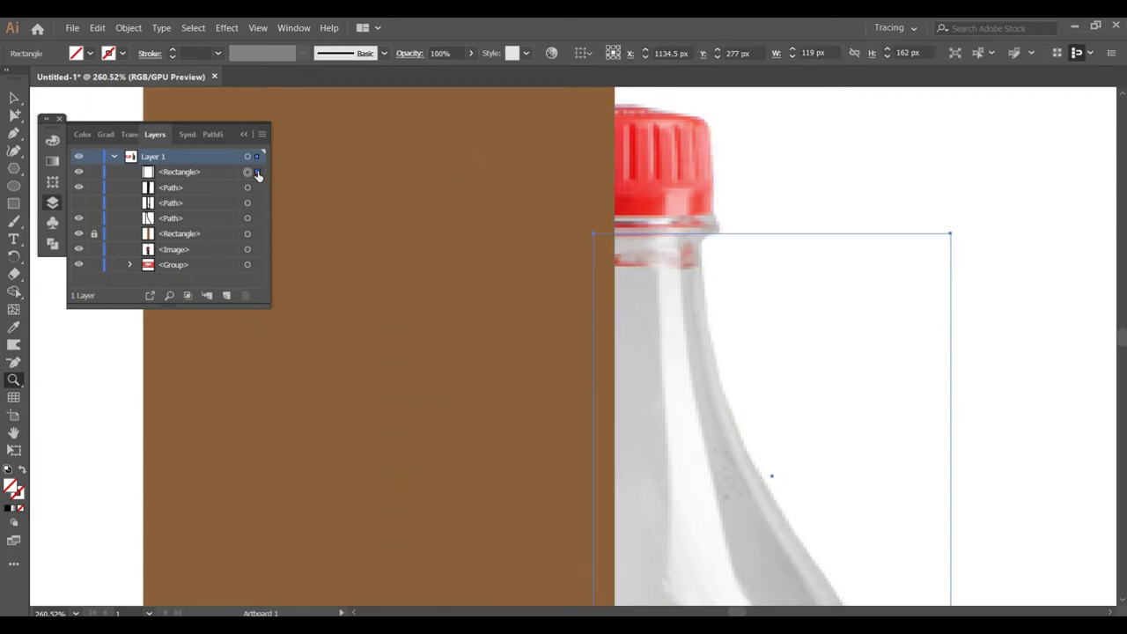
key(v)
click(762, 235)
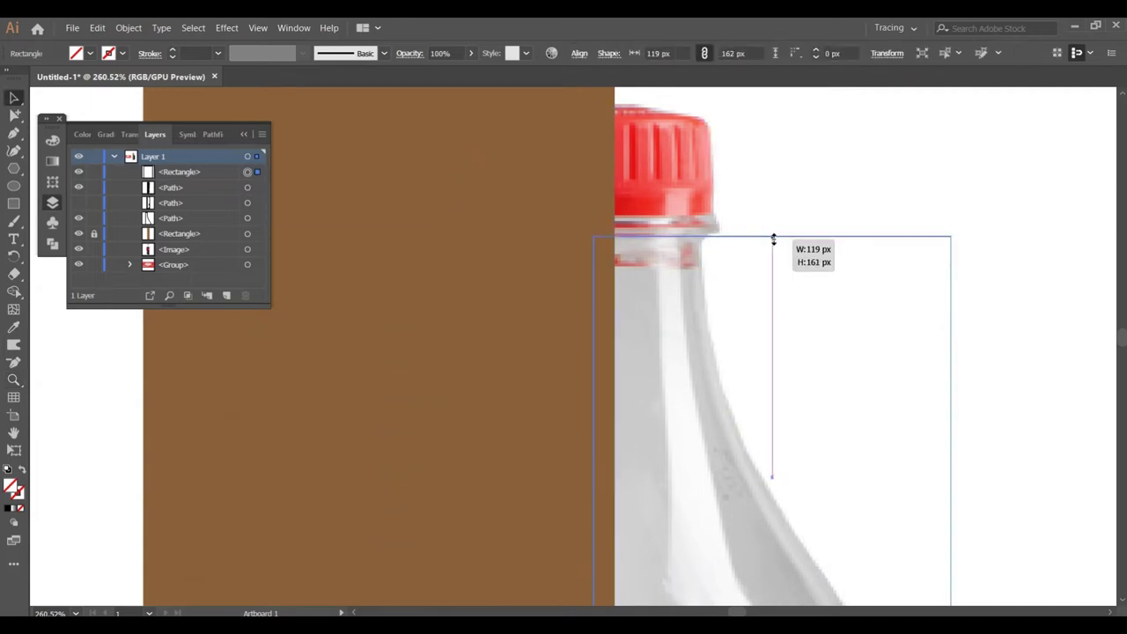
click(257, 219)
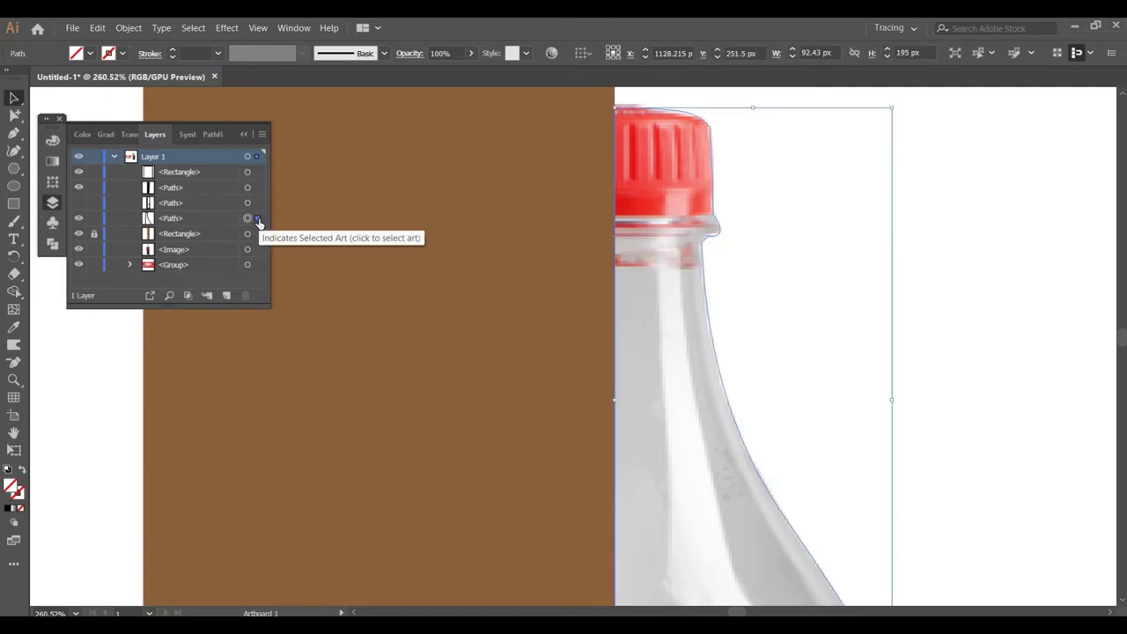
shift+click(256, 174)
click(687, 179)
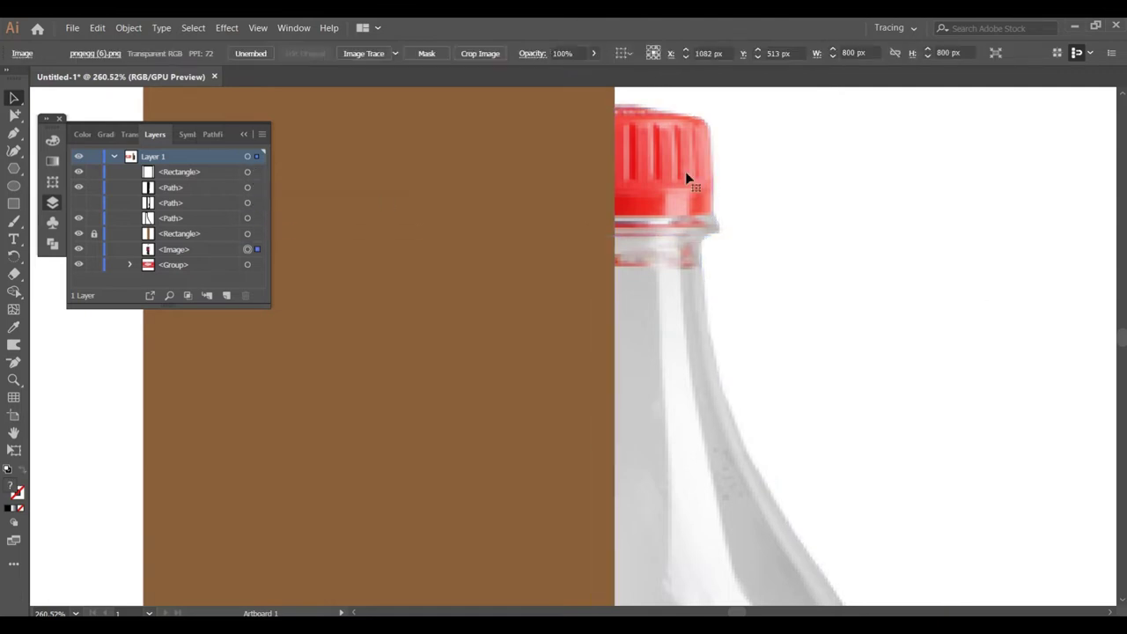
click(256, 173)
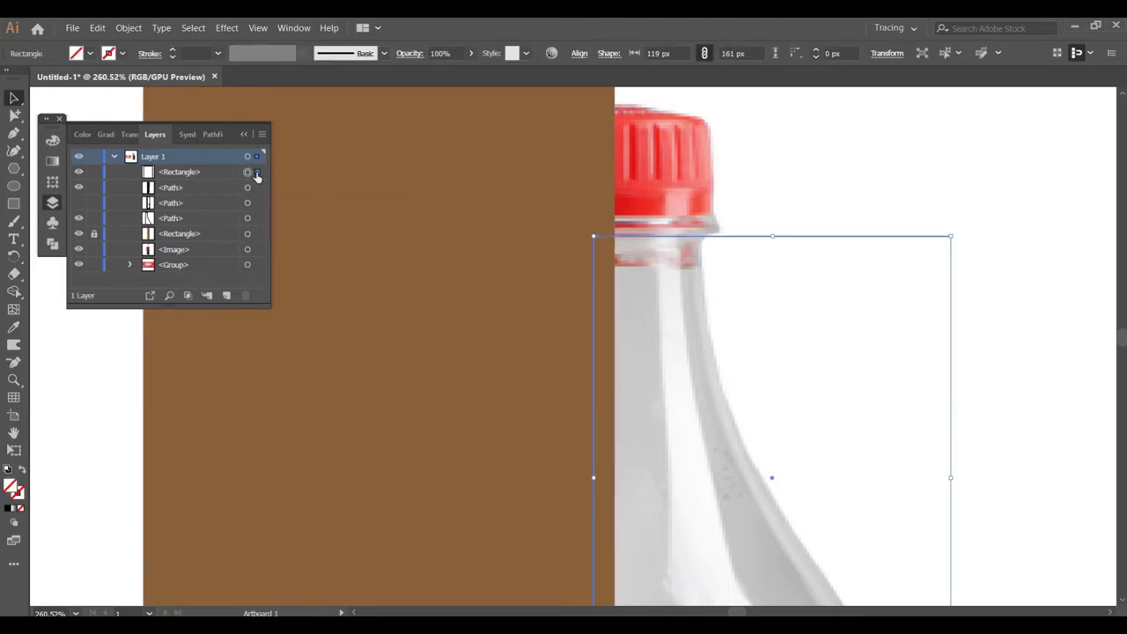
shift+click(257, 219)
Add a thin rectangle across the neck ring and split the neck pieces with Shape Builder.
click(15, 202)
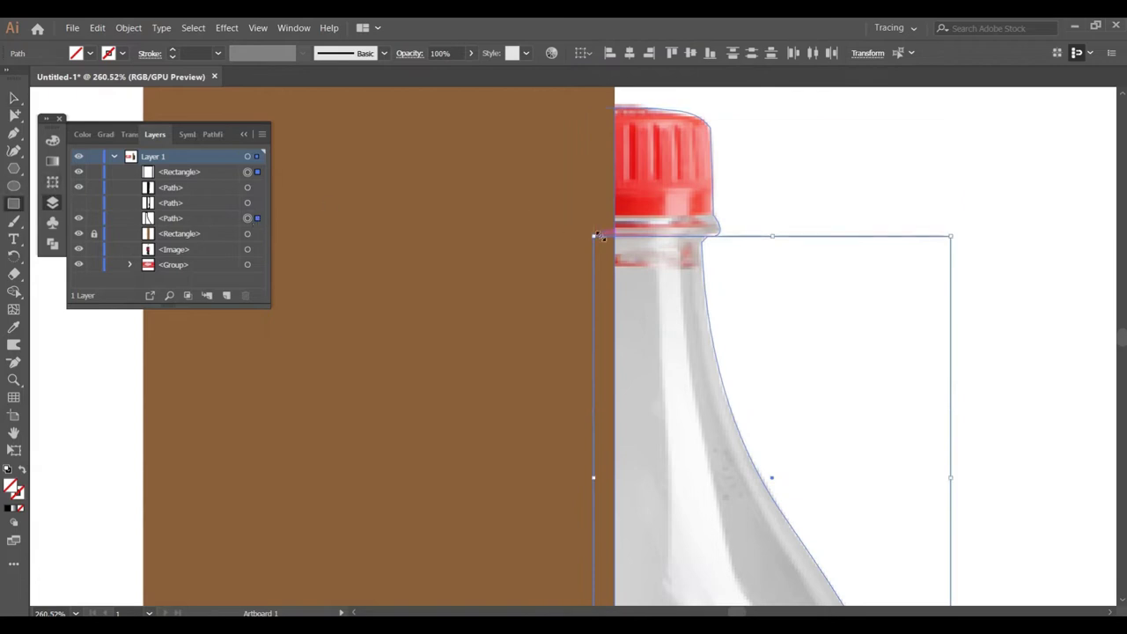
mouse_move(604, 215)
mouse_down()
mouse_move(707, 234)
mouse_move(669, 217)
mouse_up()
scroll(778, 309, up, 1)
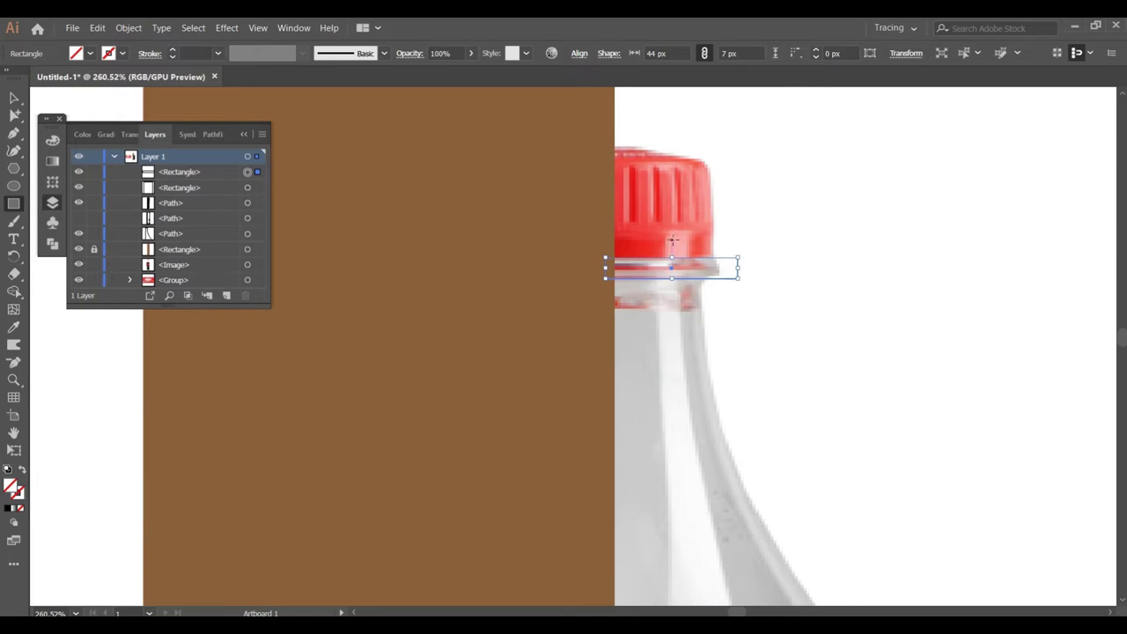
click(257, 188)
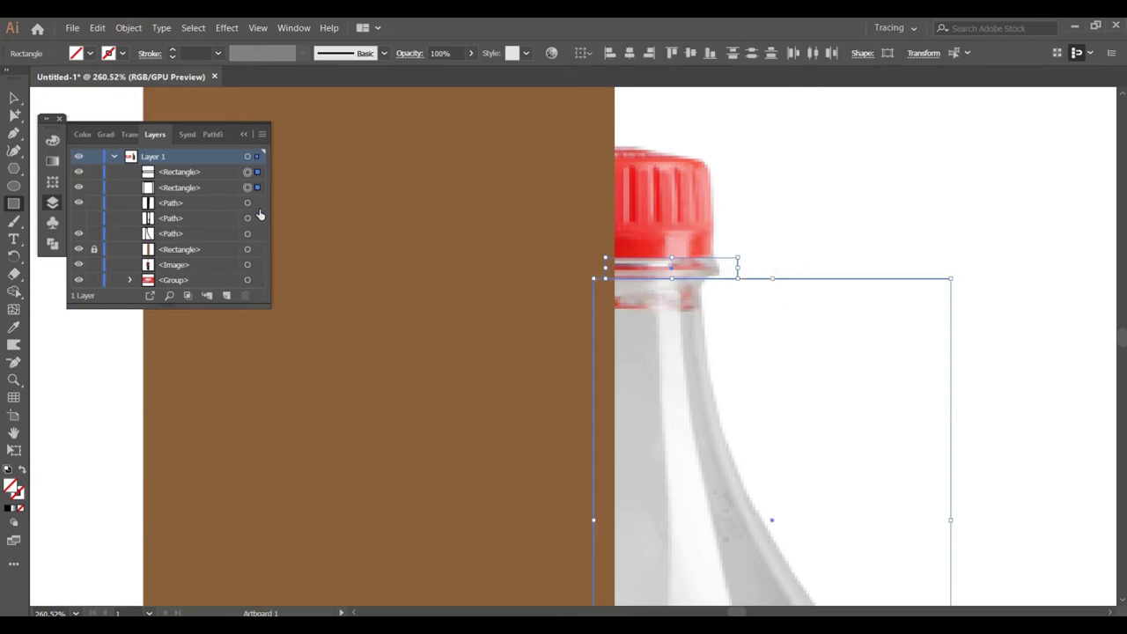
click(256, 202)
click(256, 233)
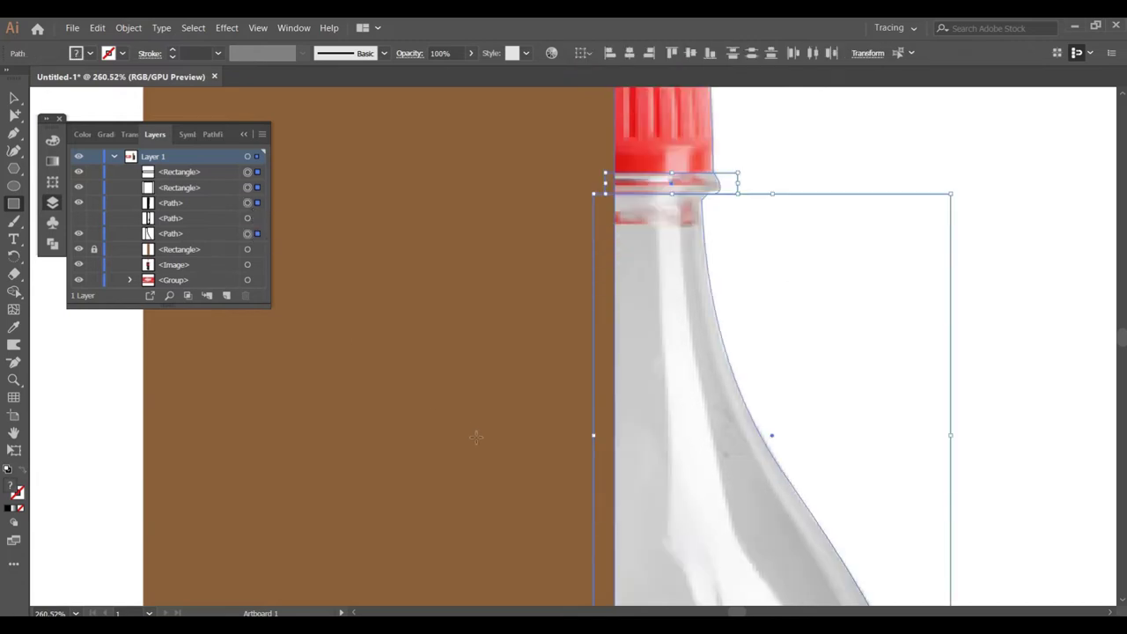
click(15, 295)
drag(741, 214, 735, 284)
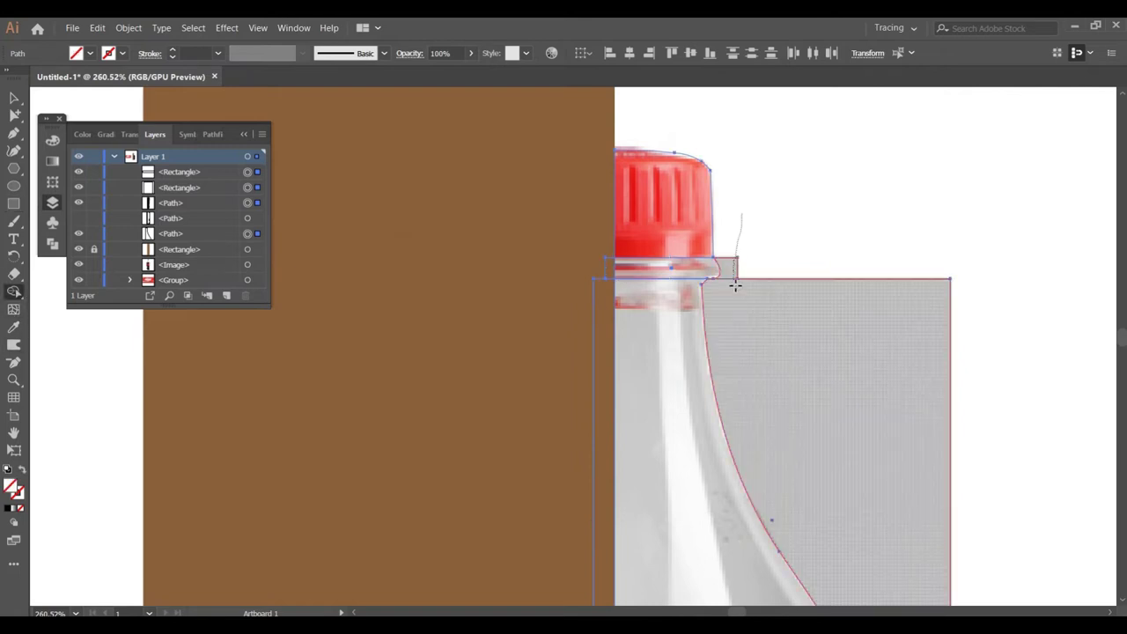
drag(810, 430, 604, 272)
click(609, 273)
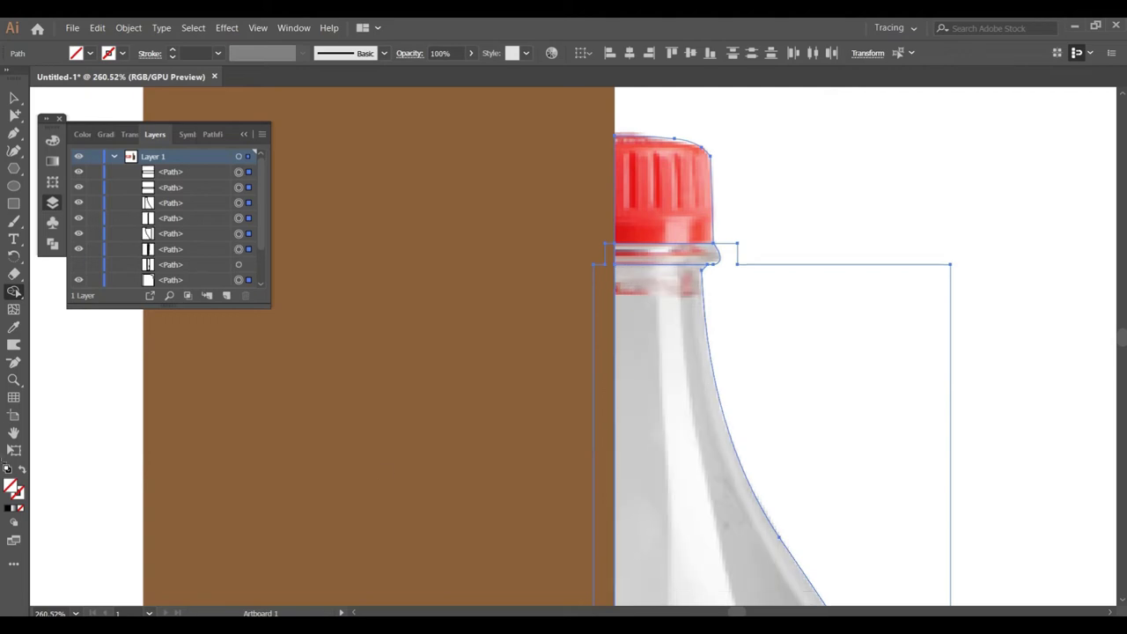
click(13, 379)
drag(616, 343, 573, 343)
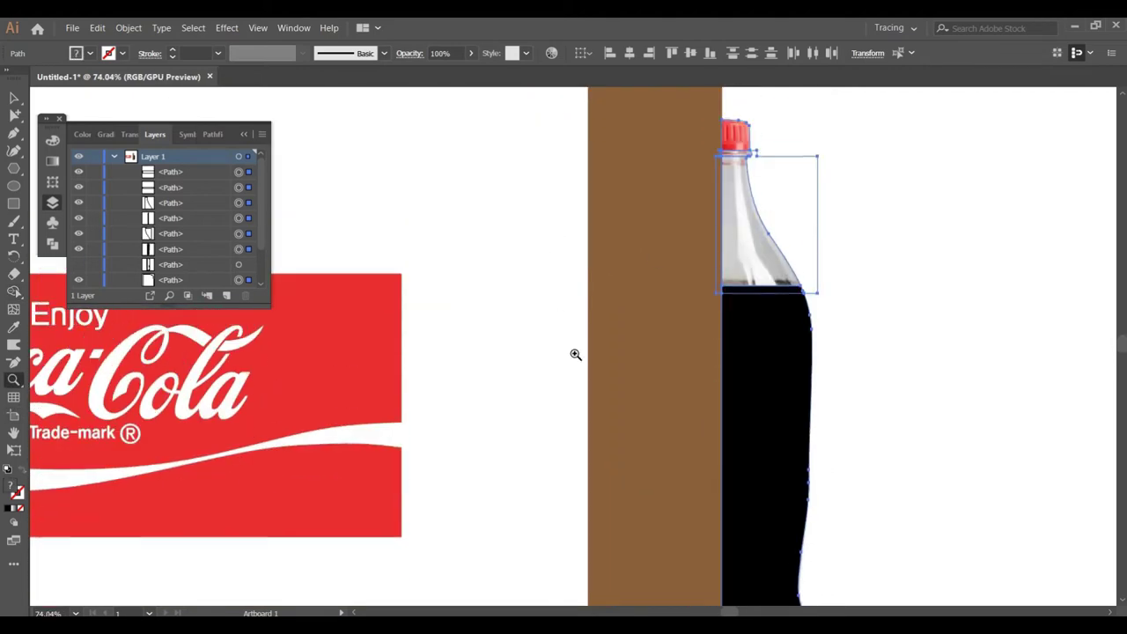
Hide the stray edge line and delete the unwanted leftover neck pieces.
click(249, 188)
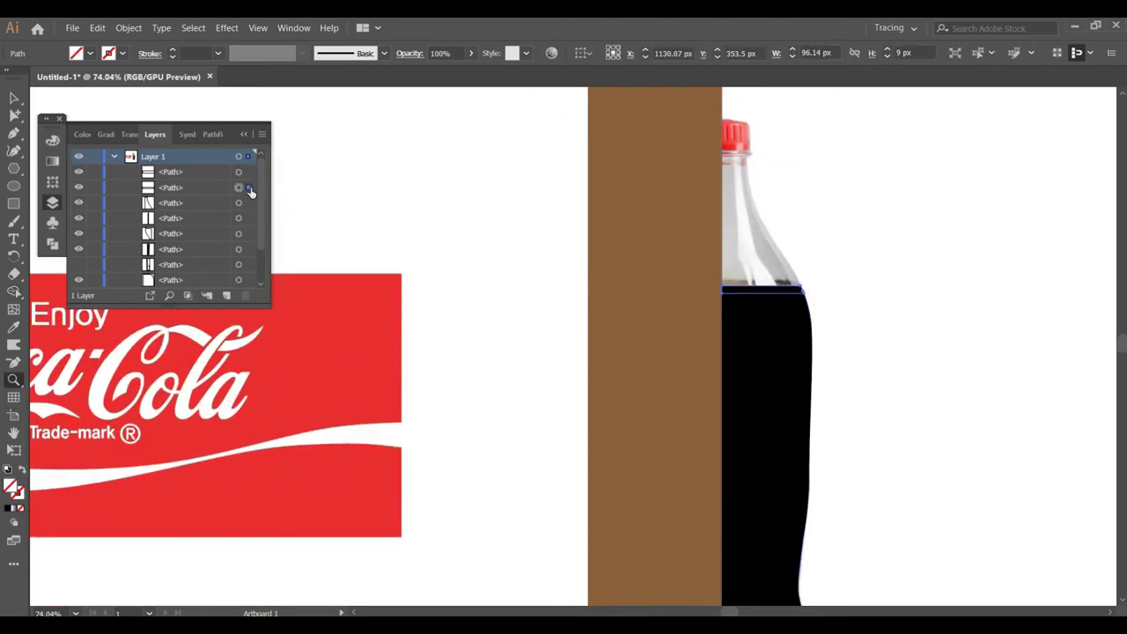
click(249, 202)
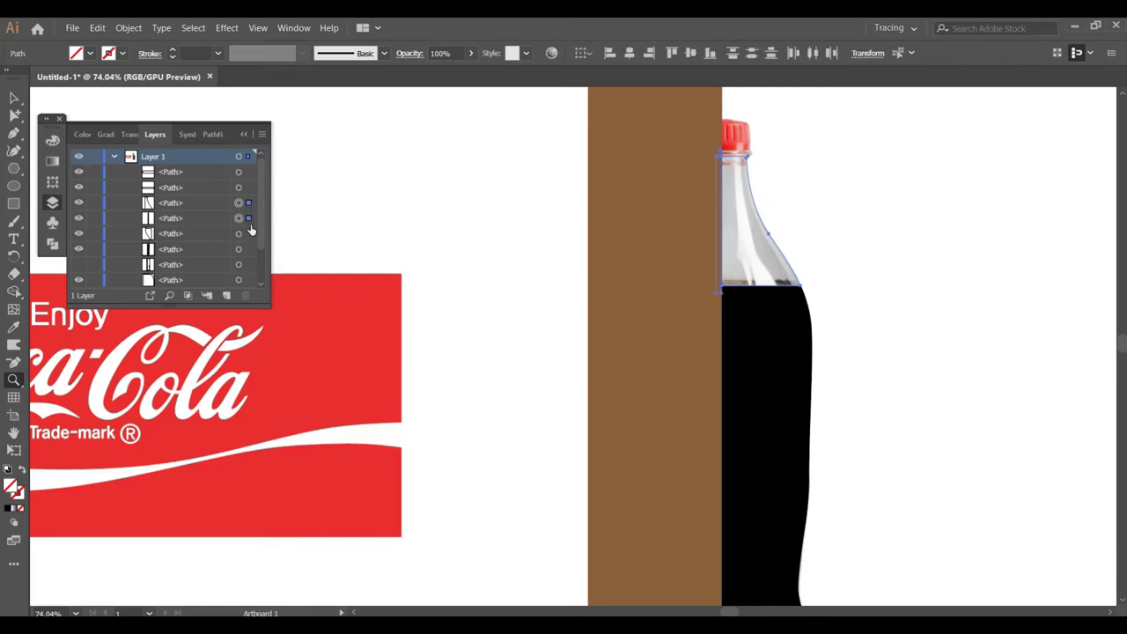
click(79, 219)
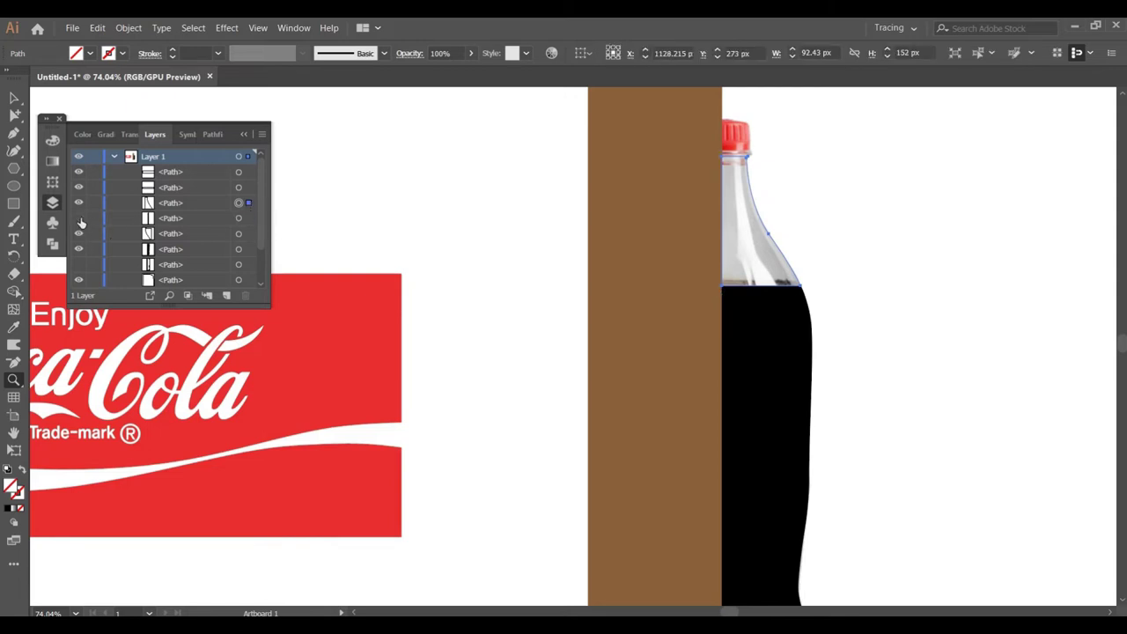
click(248, 220)
click(248, 233)
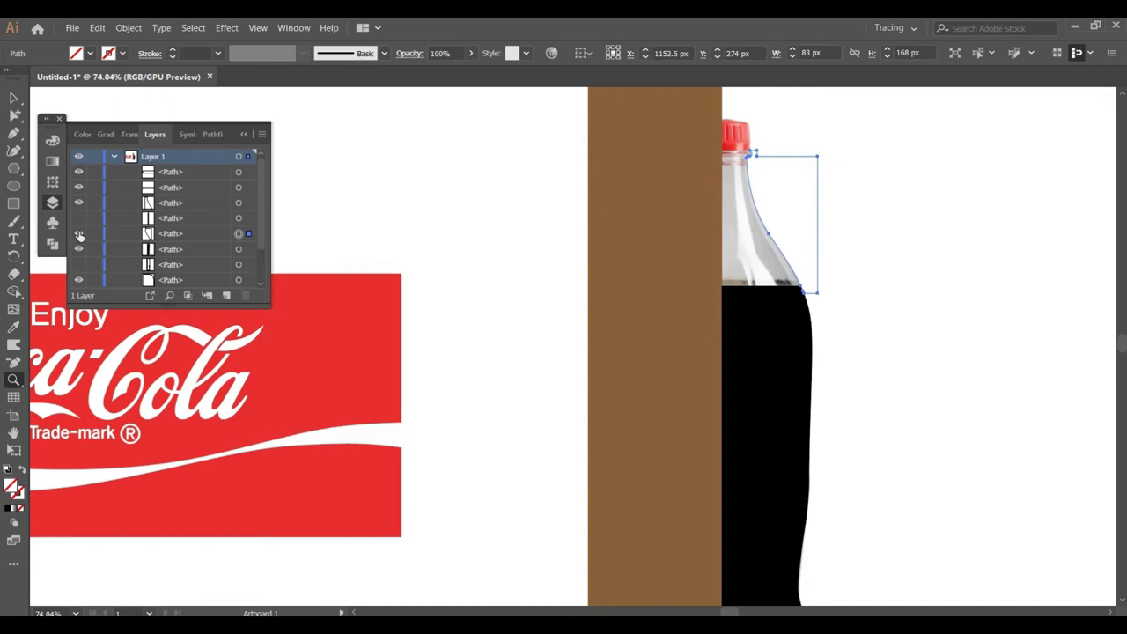
click(79, 234)
click(181, 234)
click(245, 295)
click(176, 233)
click(245, 295)
Drag the redundant duplicate bottle path to the trash and zoom in on the neck and cap.
click(249, 172)
shift+click(249, 187)
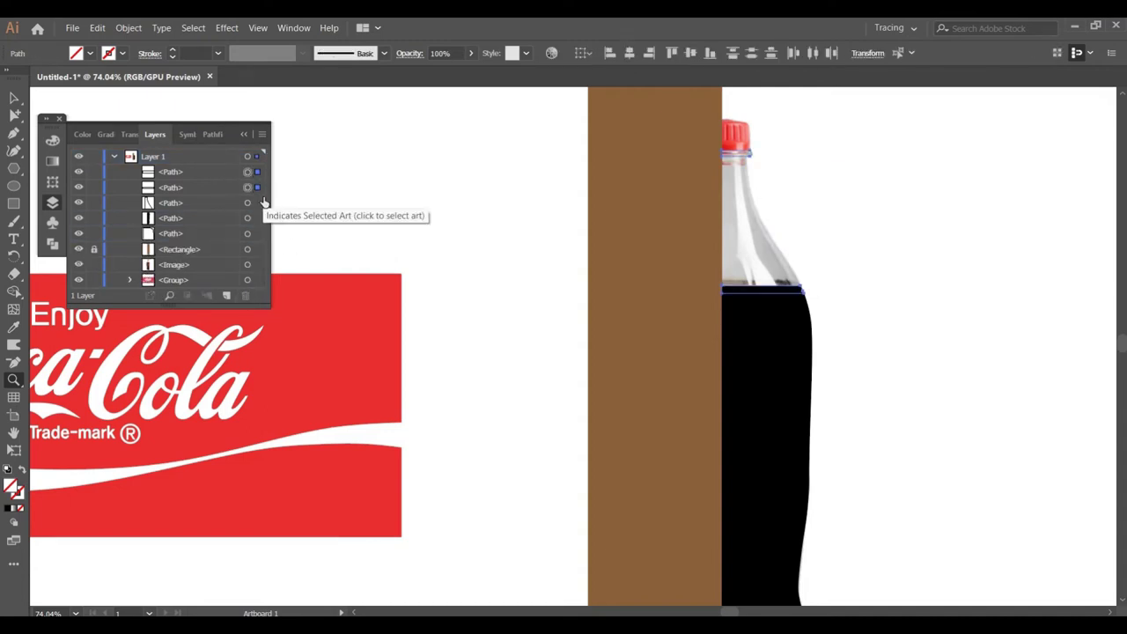
shift+click(257, 220)
scroll(797, 400, down, 2)
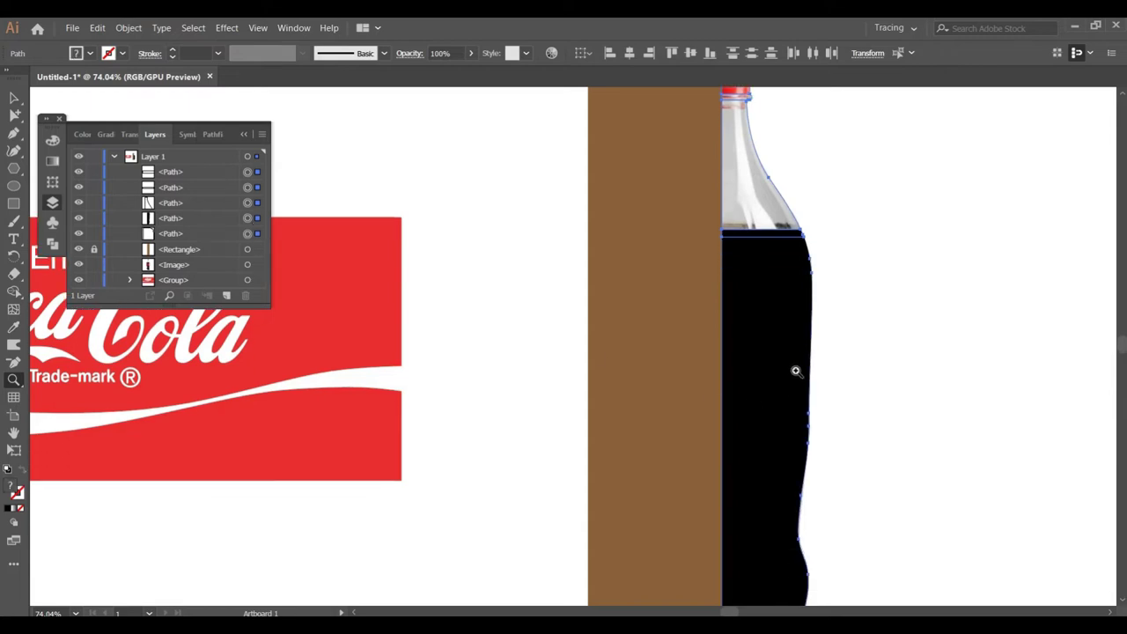
click(257, 234)
shift+click(256, 219)
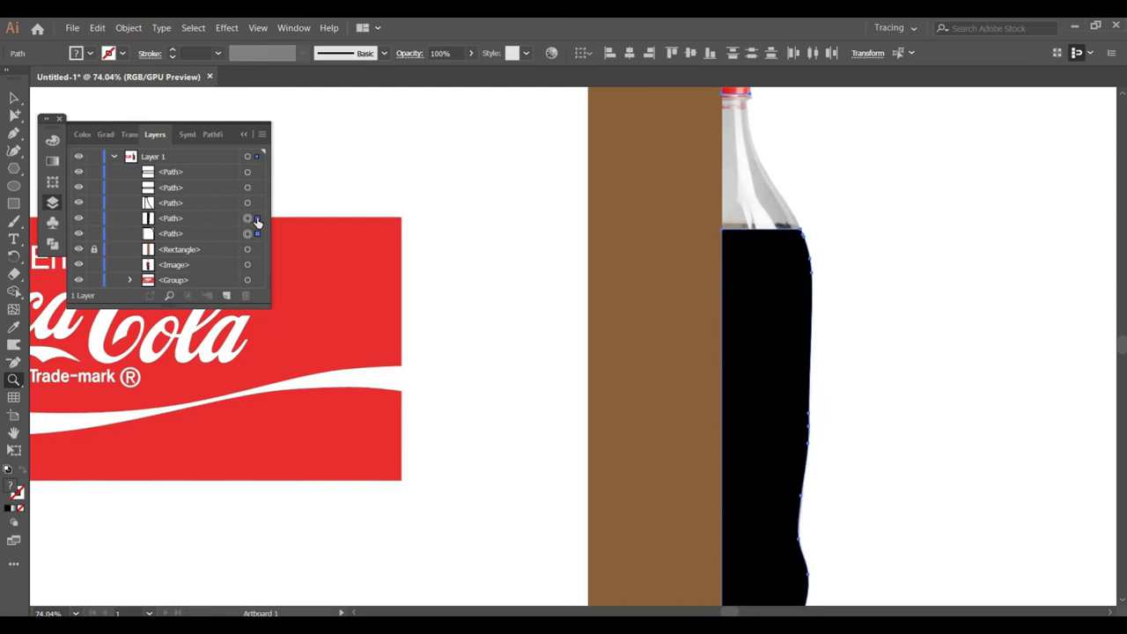
shift+click(257, 188)
drag(169, 187, 245, 295)
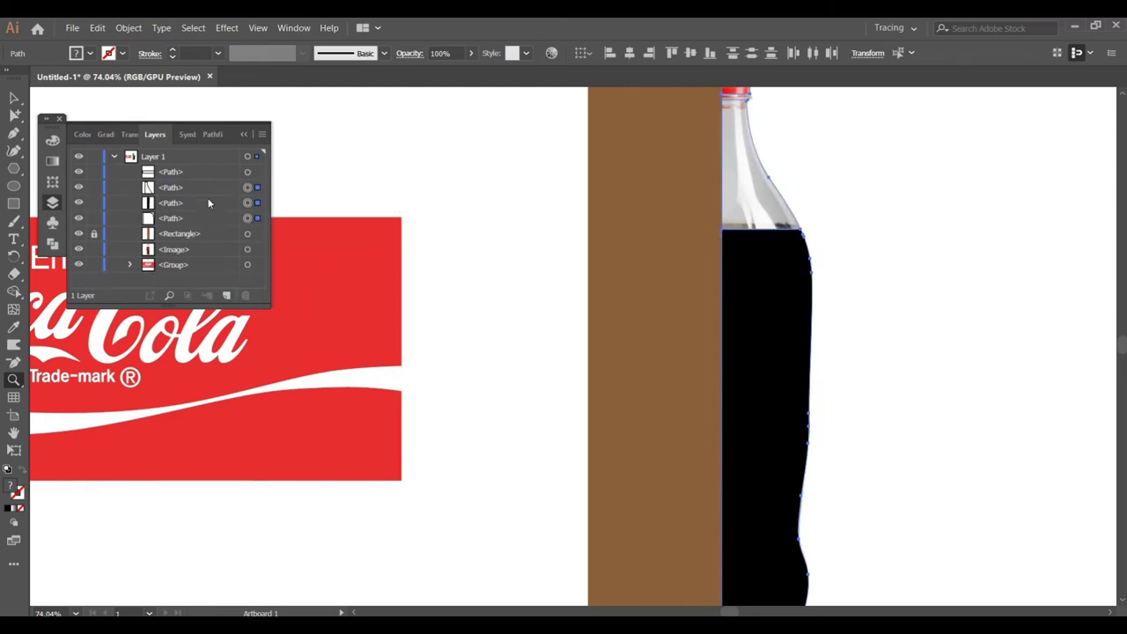
scroll(544, 214, up, 2)
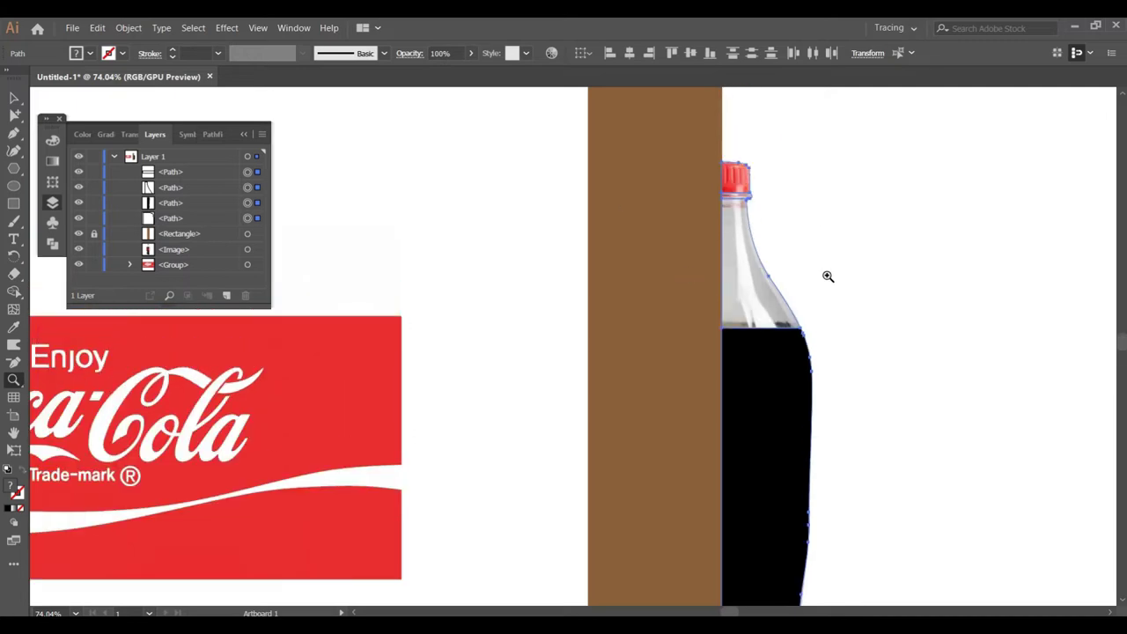
click(819, 264)
scroll(782, 397, up, 2)
Fill the neck light grey, and the cap strip and cap red, sampled from the photo.
click(255, 188)
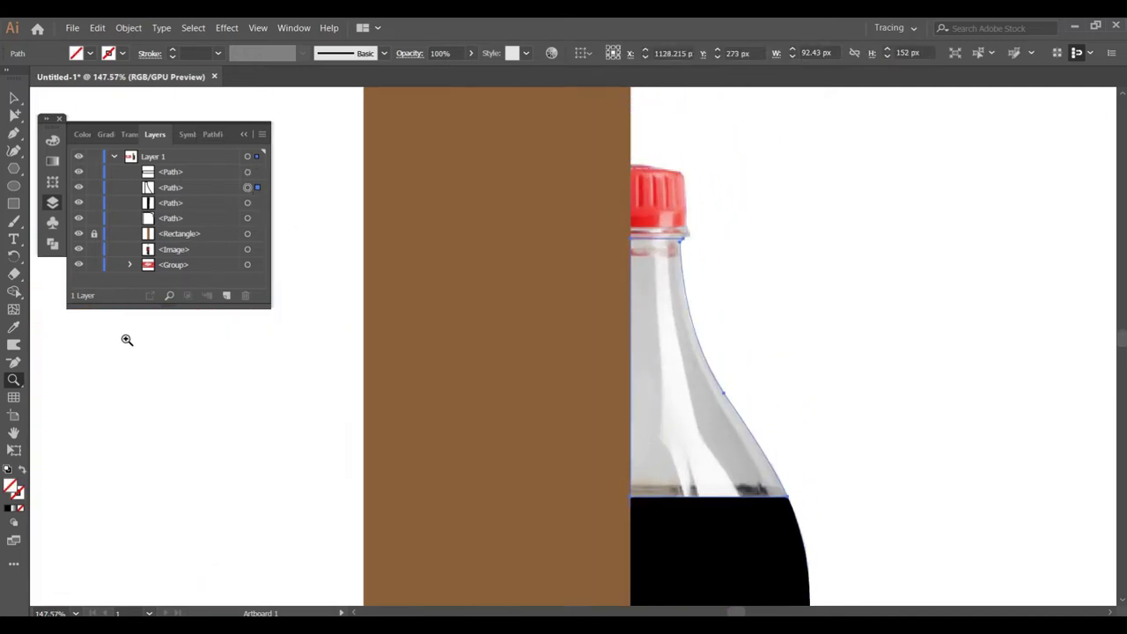
key(i)
click(646, 356)
click(247, 172)
click(649, 233)
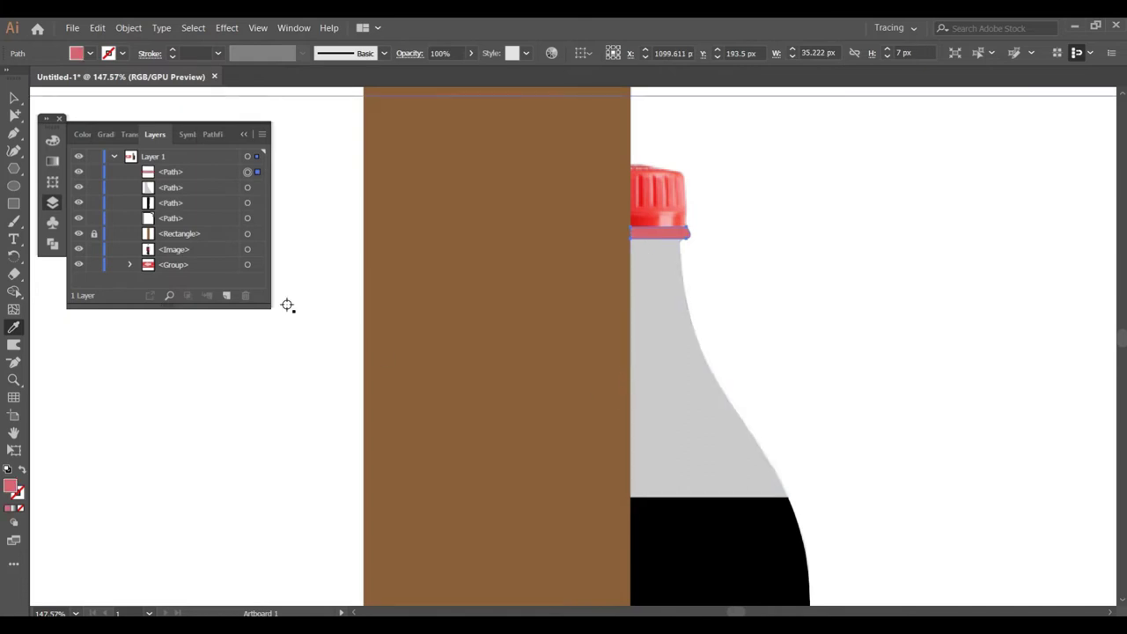
click(247, 218)
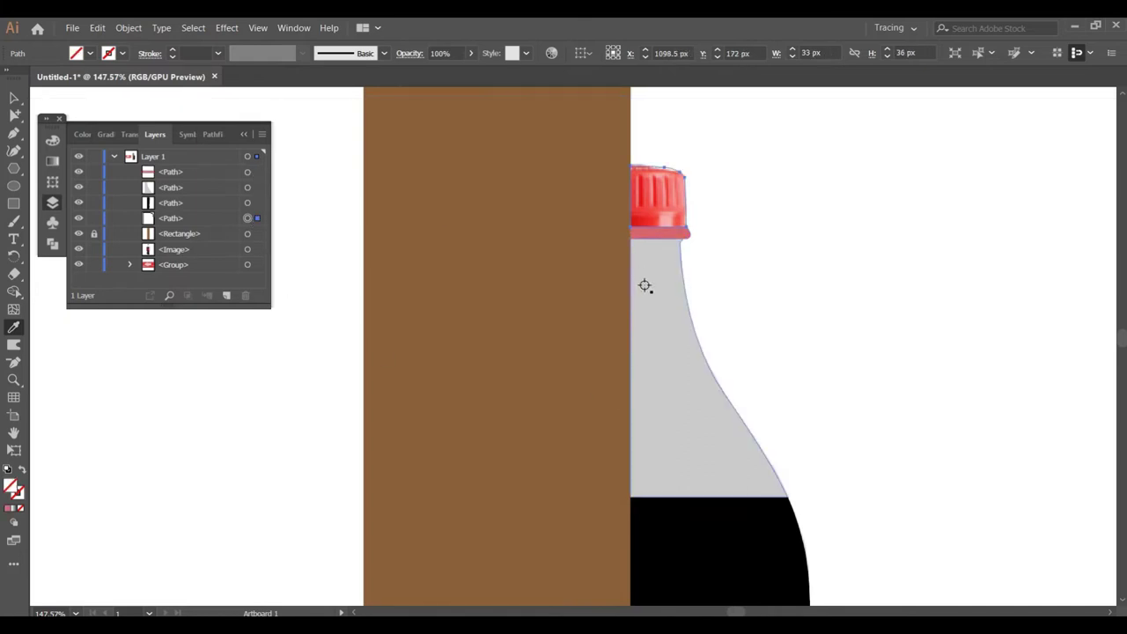
click(646, 219)
Zoom out to the whole bottle and hide the brown rectangle to compare with the photo.
key(z)
drag(572, 106, 378, 223)
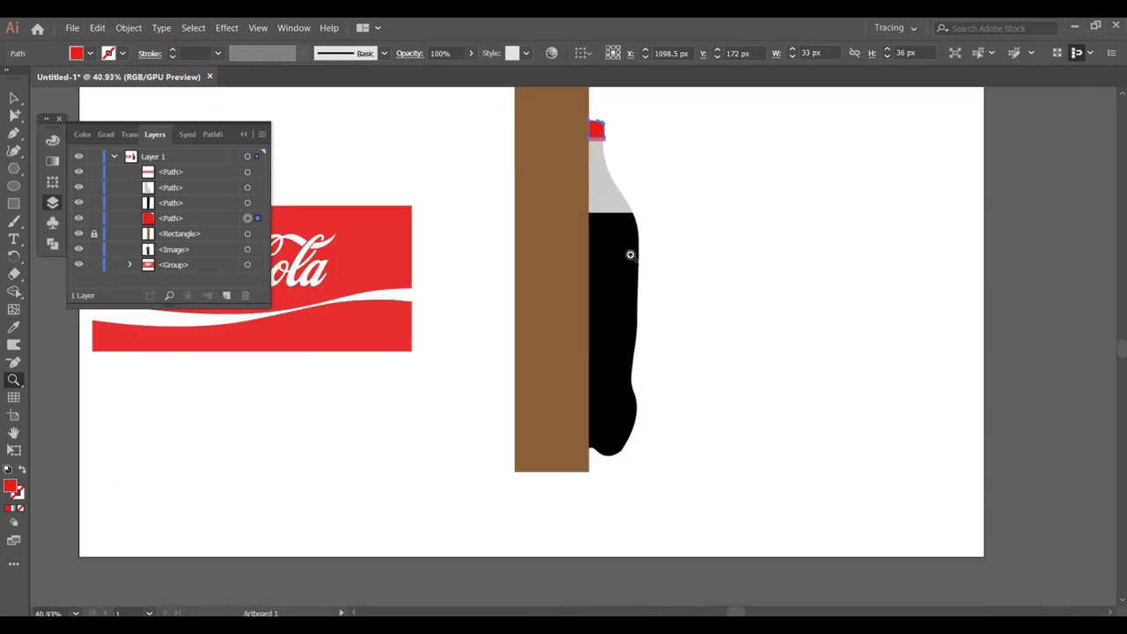
drag(630, 254, 651, 228)
click(78, 233)
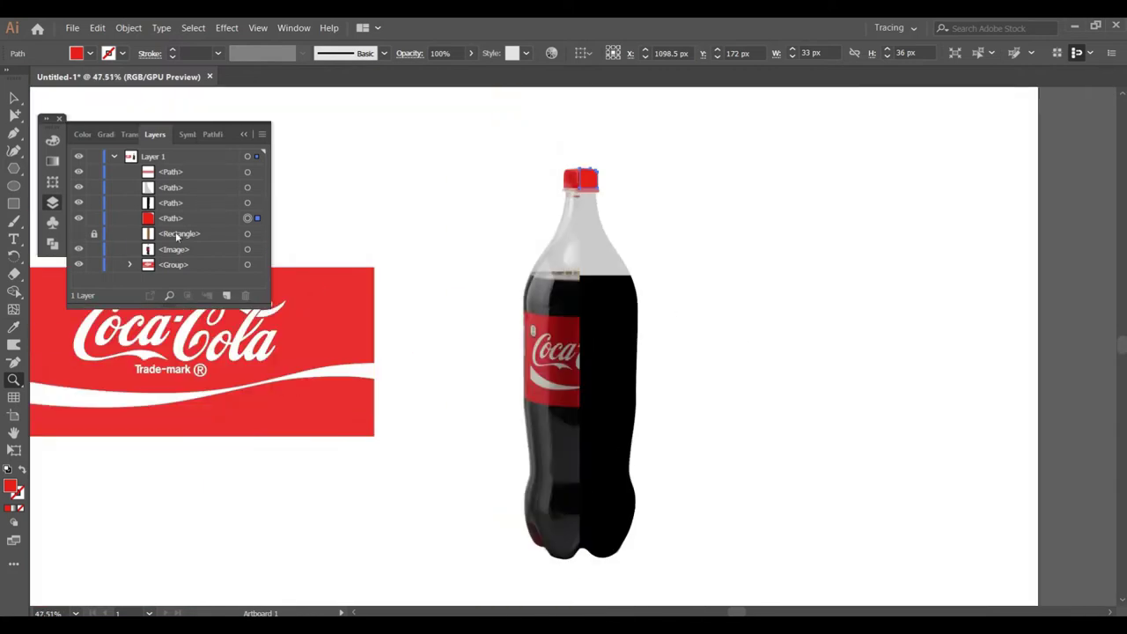
Group the traced bottle body and neck paths into one group.
click(78, 233)
shift+click(256, 202)
shift+click(256, 187)
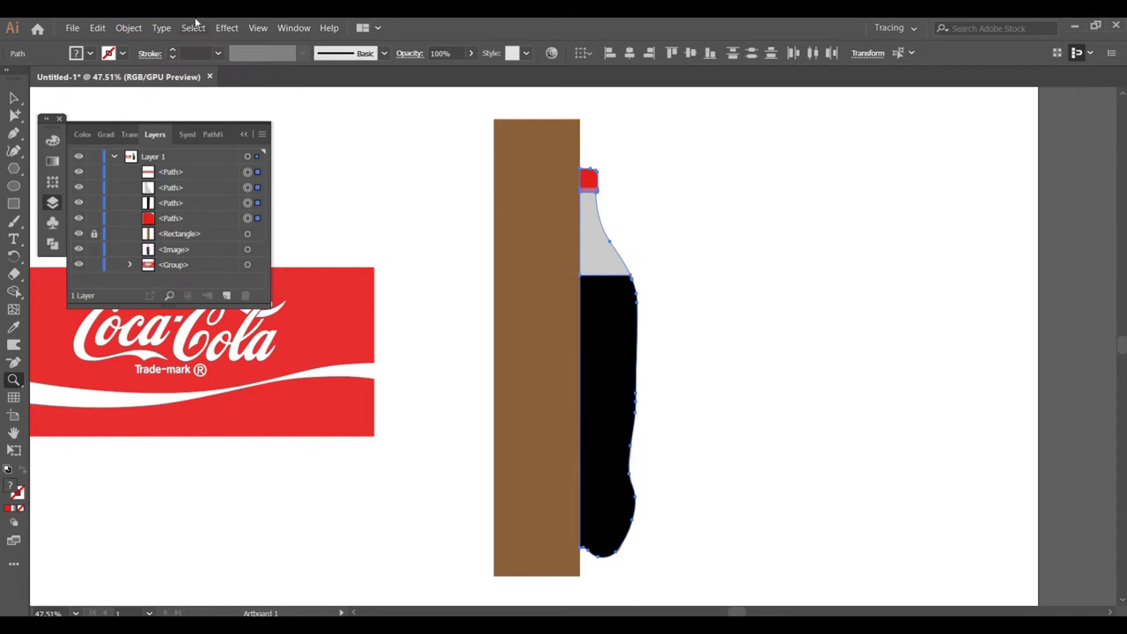
click(129, 27)
click(148, 83)
mouse_move(651, 242)
mouse_down()
mouse_move(643, 283)
mouse_move(743, 302)
mouse_up()
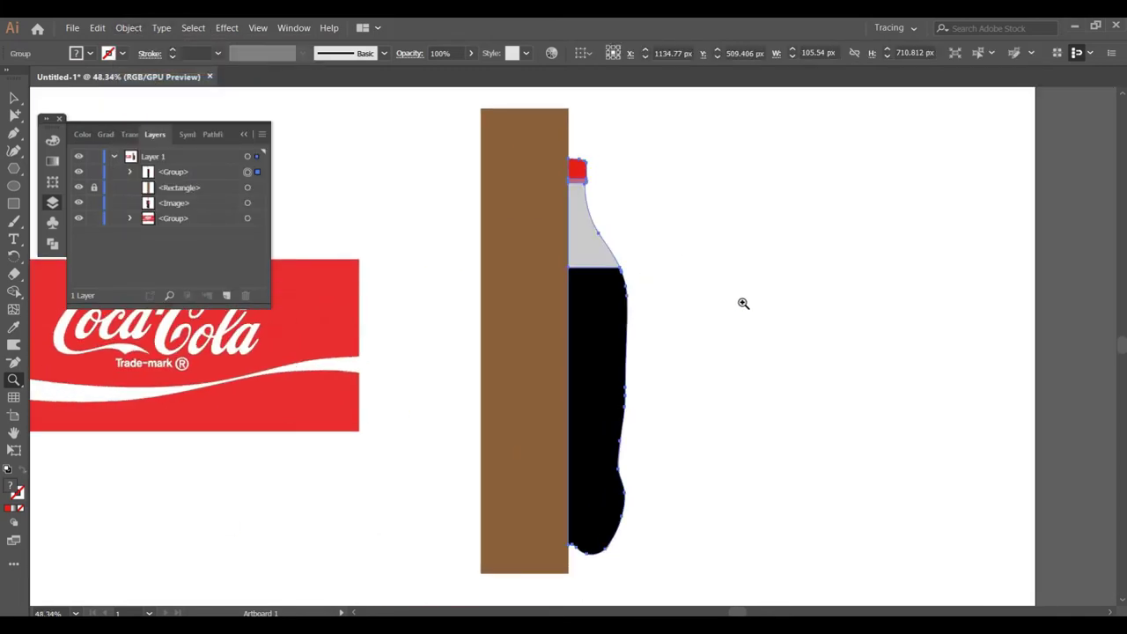
Hide the brown rectangle and move the reference photo left of the flat outline.
click(78, 187)
click(247, 203)
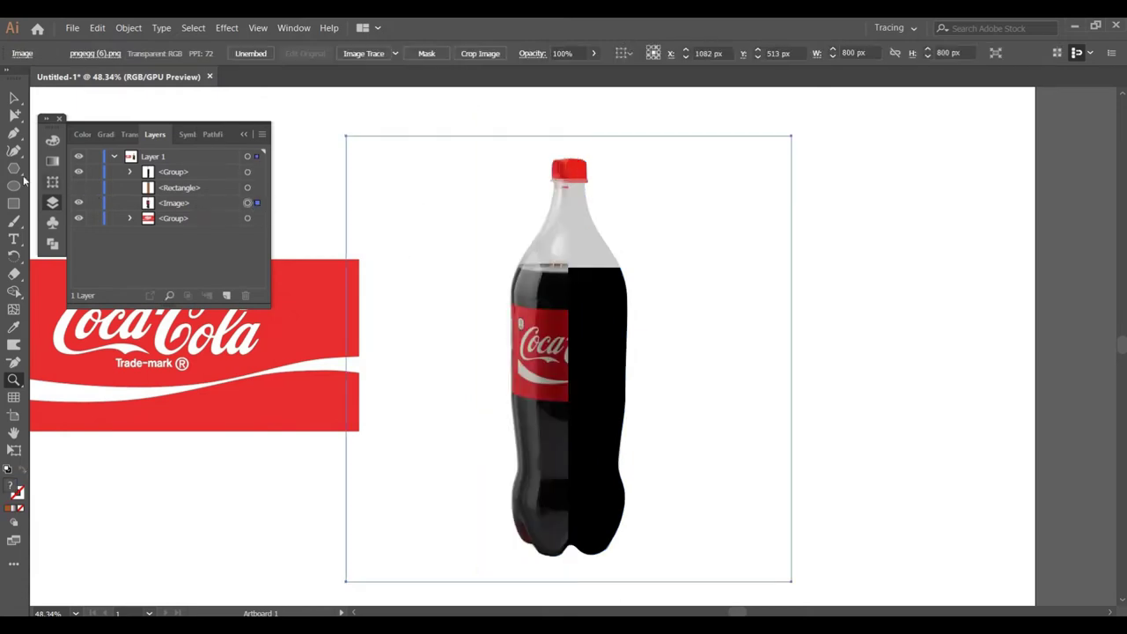
click(14, 97)
drag(532, 350, 350, 363)
click(747, 358)
Save the Coca-Cola banner as a symbol named New Symbol and remove it from the artboard.
key(z)
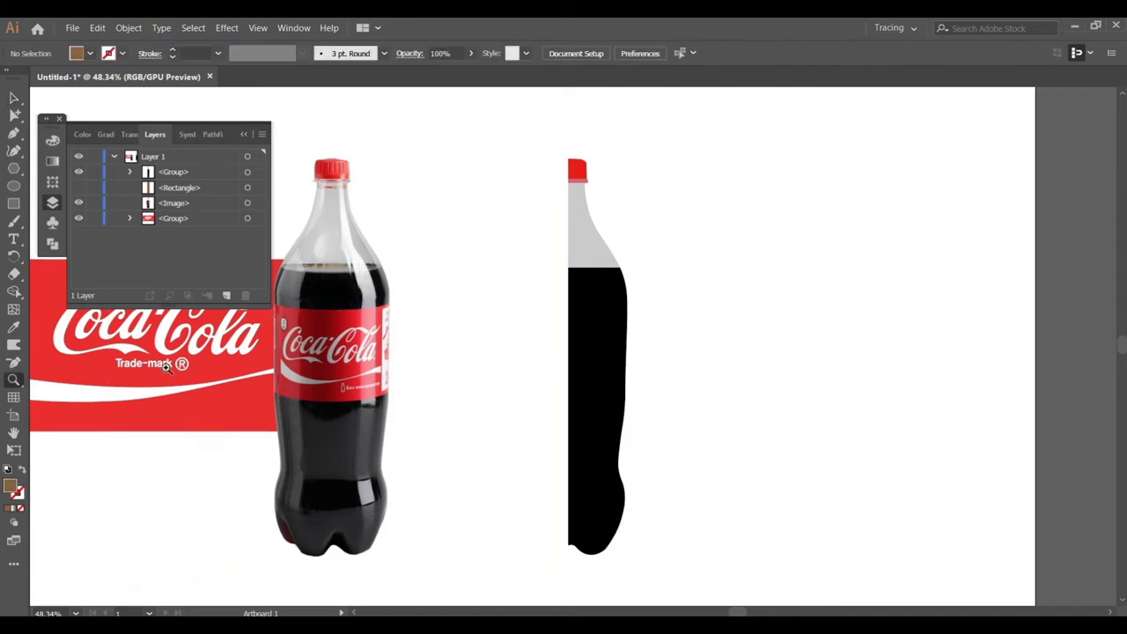
key(ctrl+0)
click(52, 223)
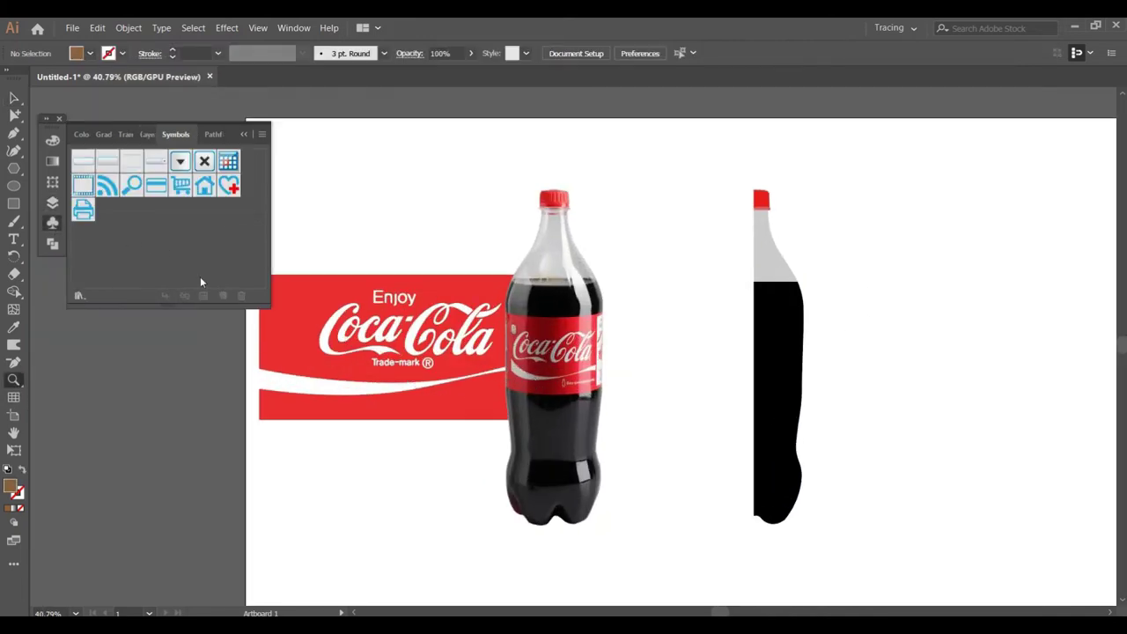
click(13, 101)
drag(396, 352, 162, 298)
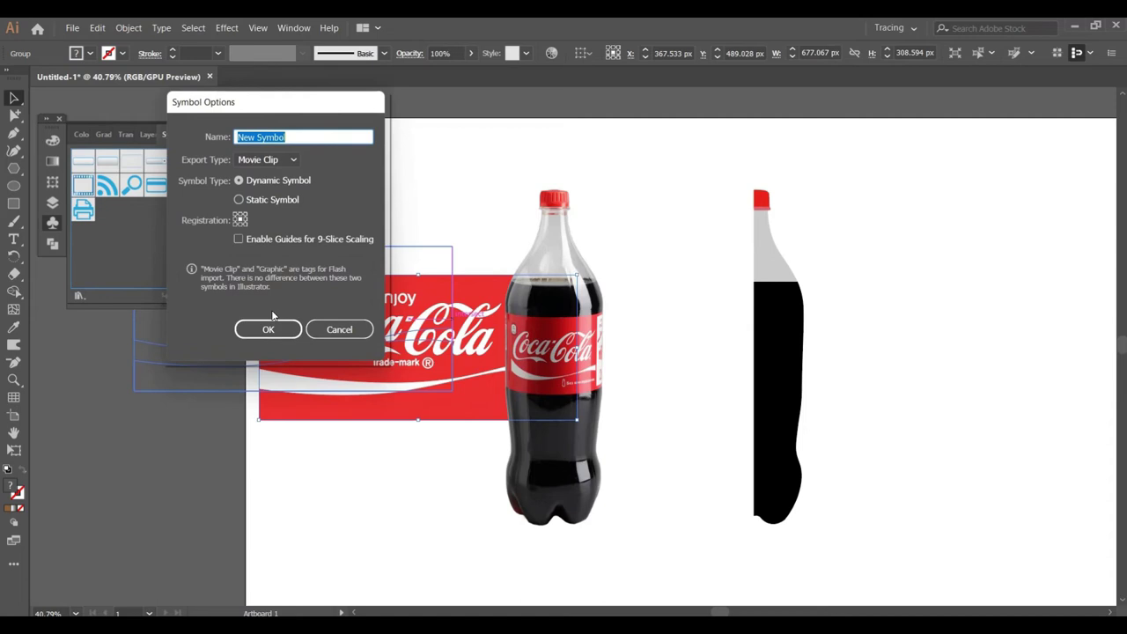
drag(543, 390, 238, 264)
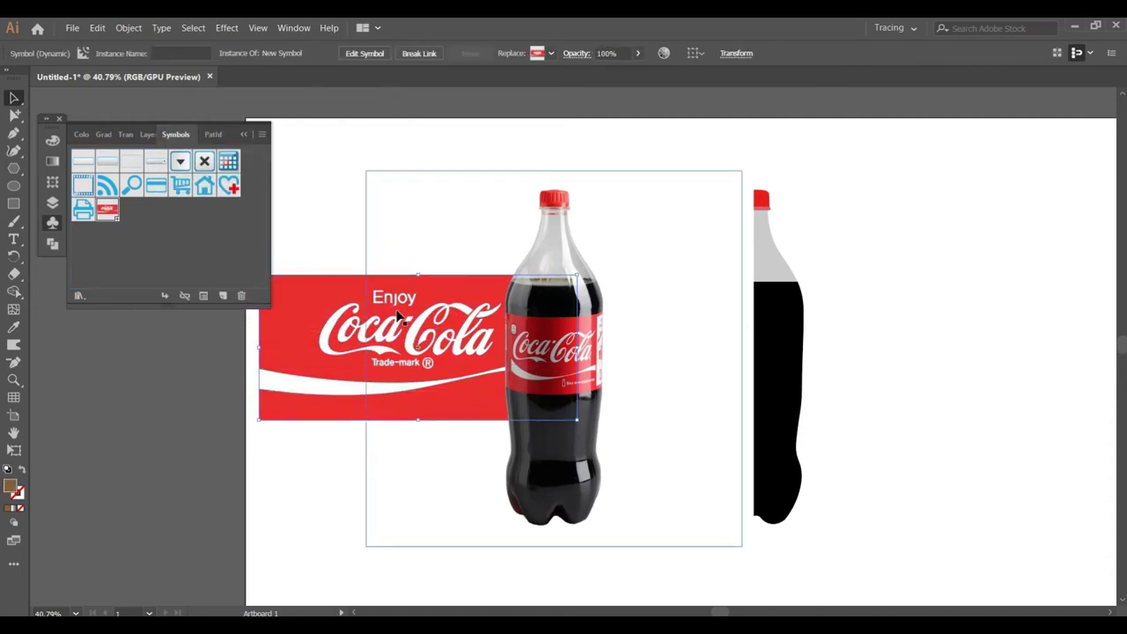
key(Delete)
Zoom in on the cap and draw a thin 3 × 18 px rib rectangle.
key(z)
mouse_move(536, 171)
mouse_down()
mouse_move(743, 245)
mouse_move(845, 305)
mouse_up()
click(13, 203)
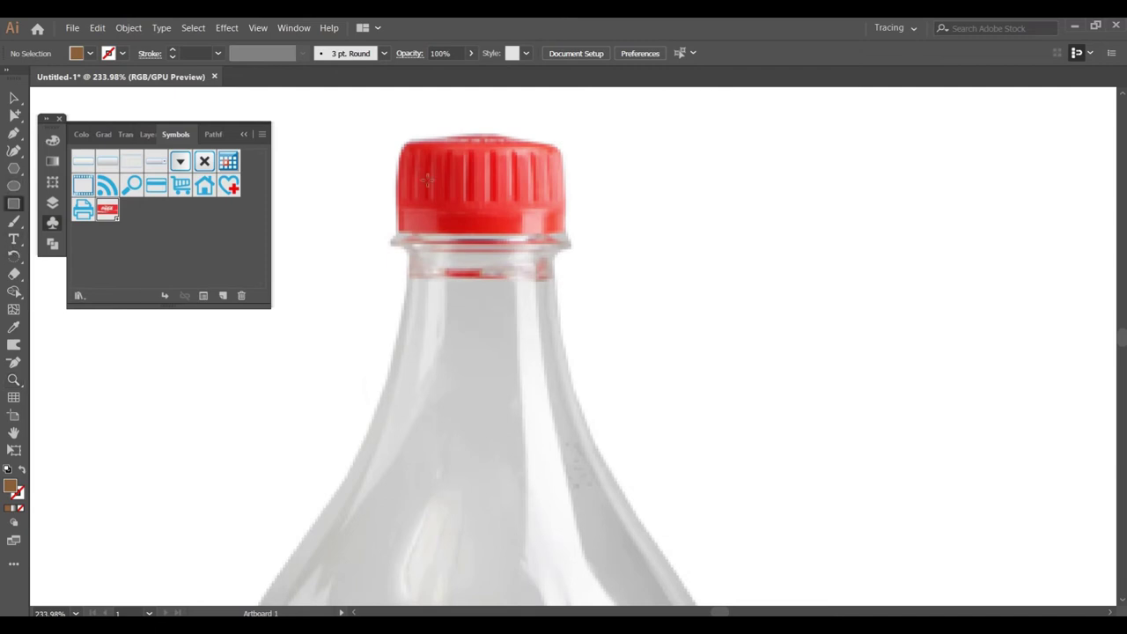
drag(493, 191, 497, 204)
Add an anchor point on the rib's top edge and fill it with red sampled from the cap.
key(z)
click(505, 132)
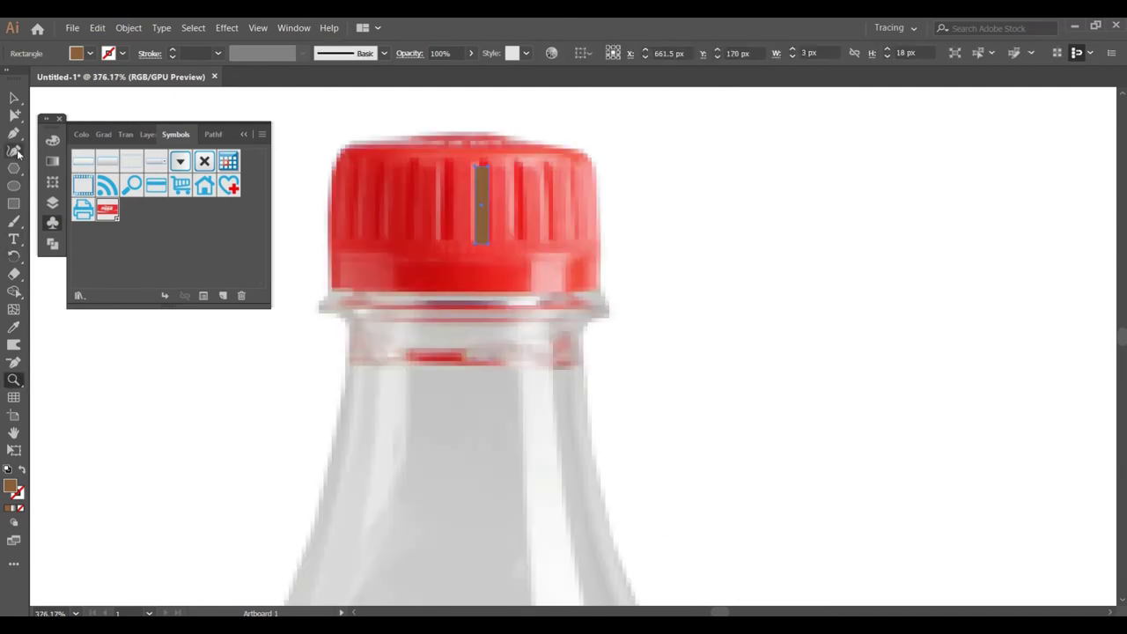
click(482, 164)
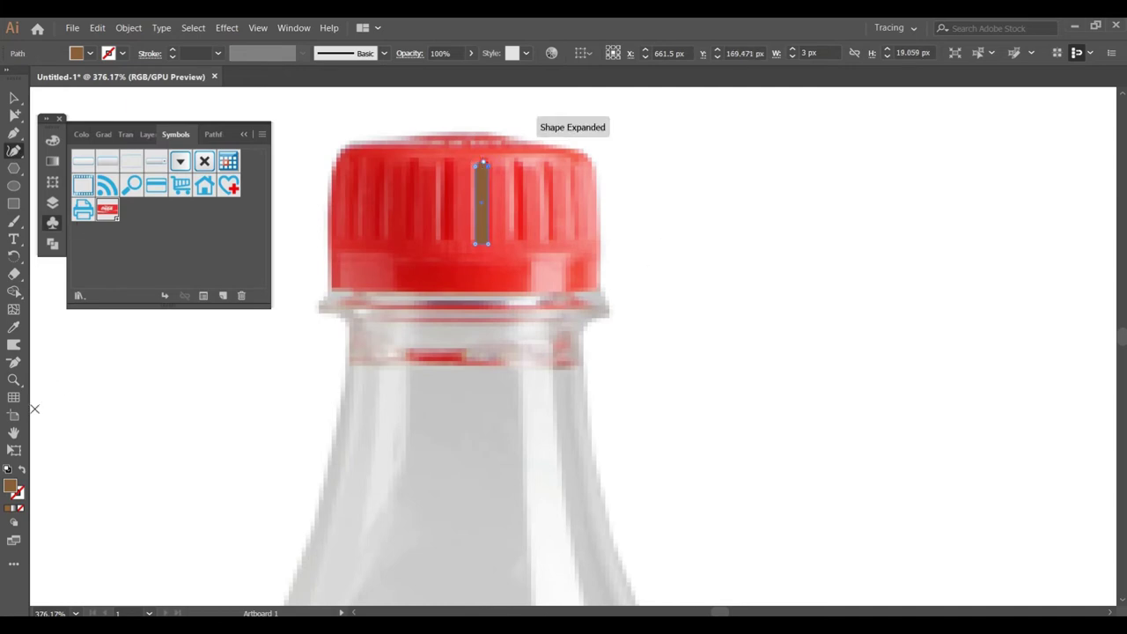
click(16, 327)
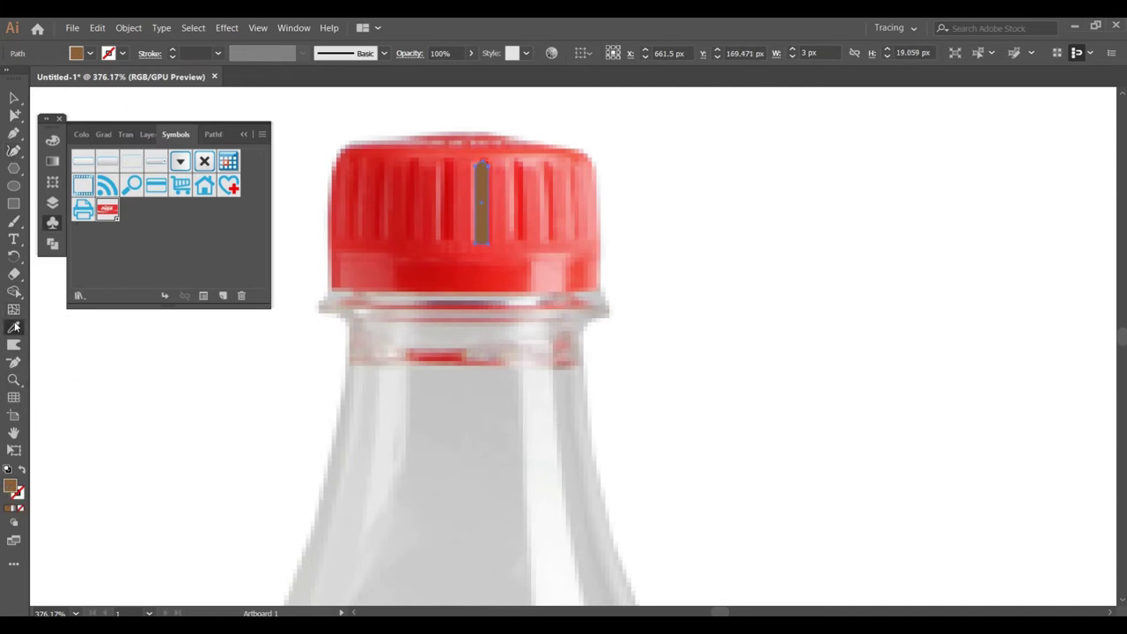
click(405, 278)
Set the rib's fill to dark red #990000, then zoom out to both bottles.
double_click(9, 487)
text(990000)
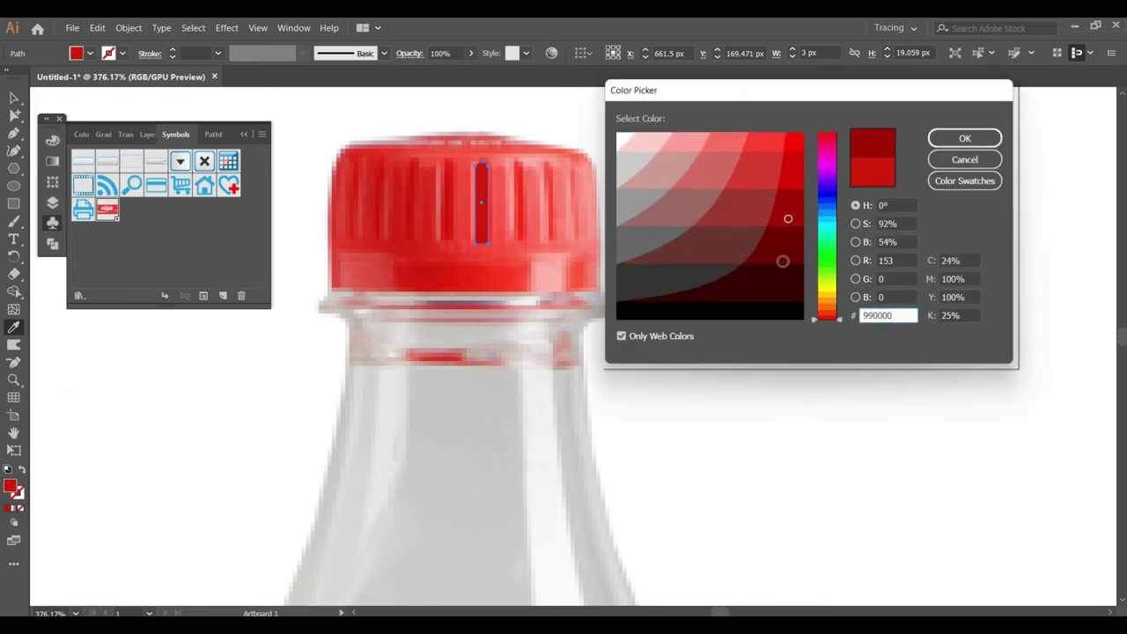
click(964, 138)
click(13, 379)
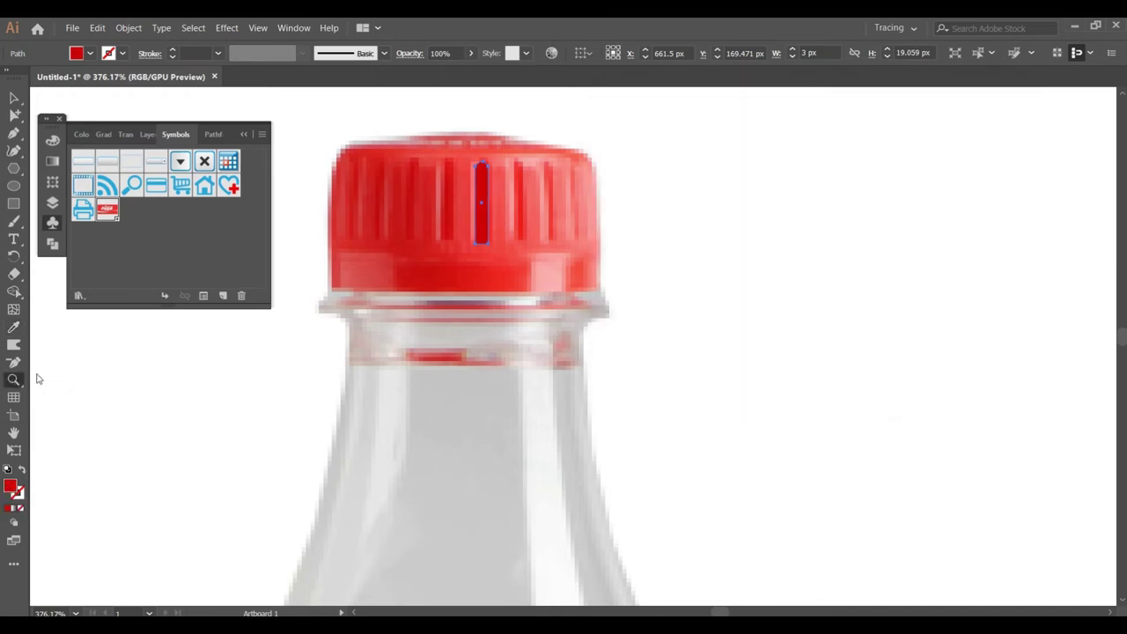
alt+click(265, 376)
scroll(507, 375, down, 3)
alt+scroll(417, 194, up, 3)
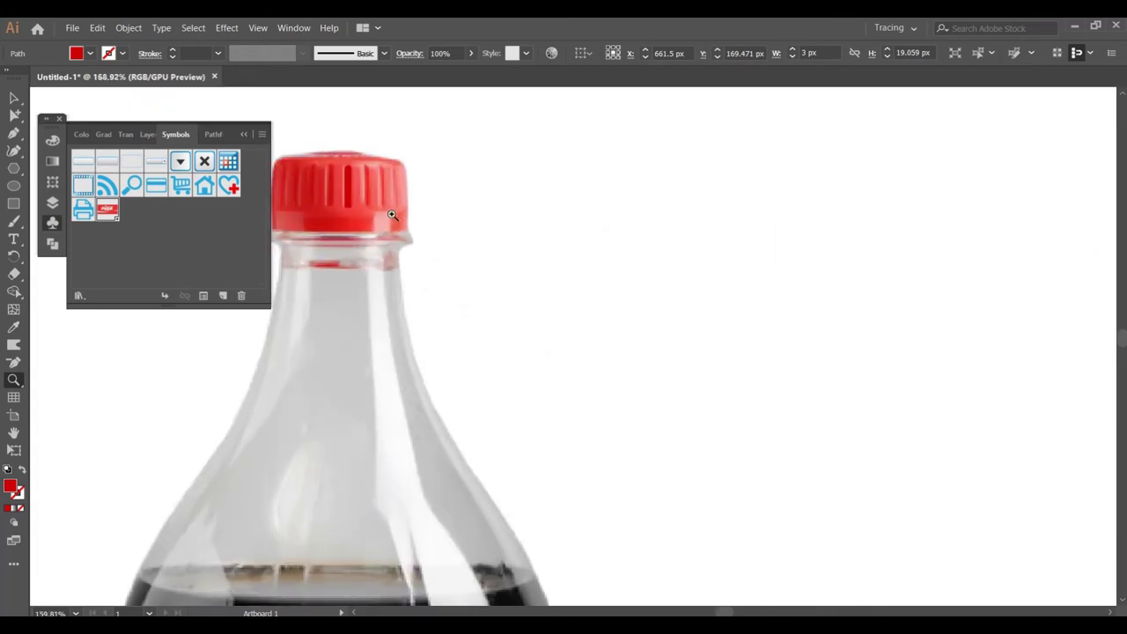
Copy the red rib, paste it in place, and move the copy to the right.
key(v)
click(97, 27)
click(121, 93)
click(97, 27)
click(132, 125)
drag(350, 205, 677, 212)
shift+click(352, 202)
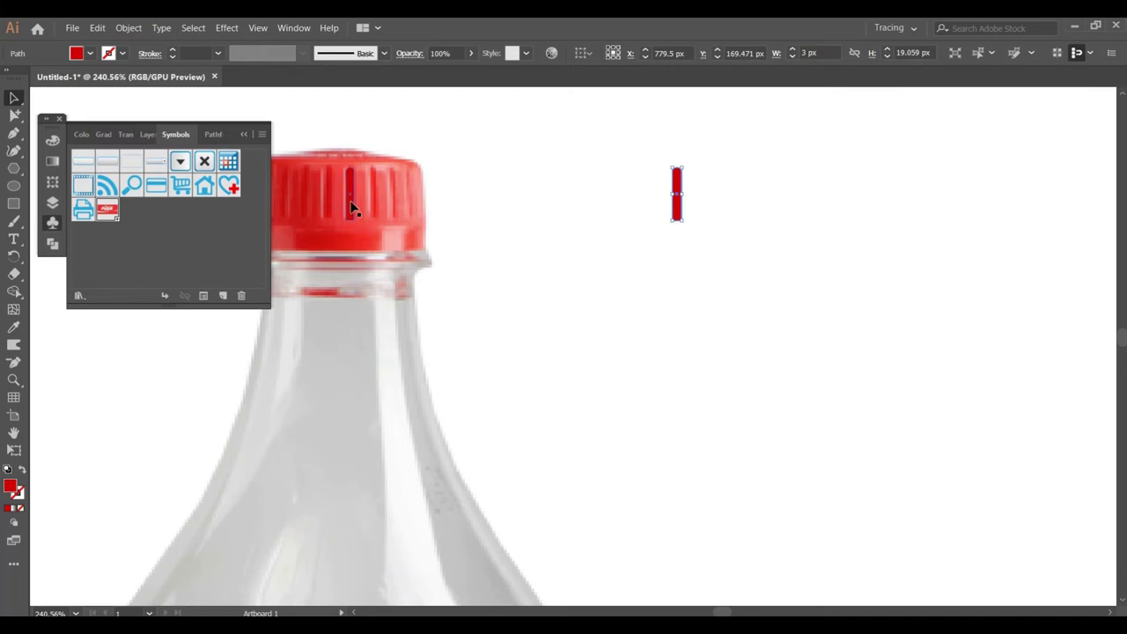
Blend the two ribs together and set the blend spacing to Specified Steps.
click(129, 27)
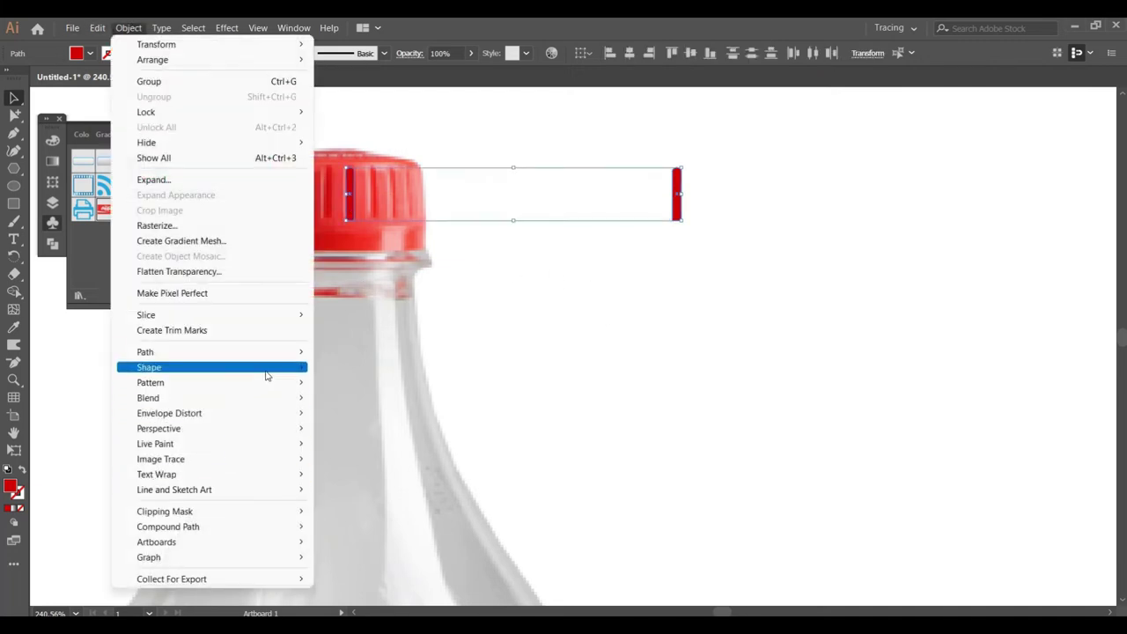
click(347, 394)
click(129, 28)
mouse_move(148, 398)
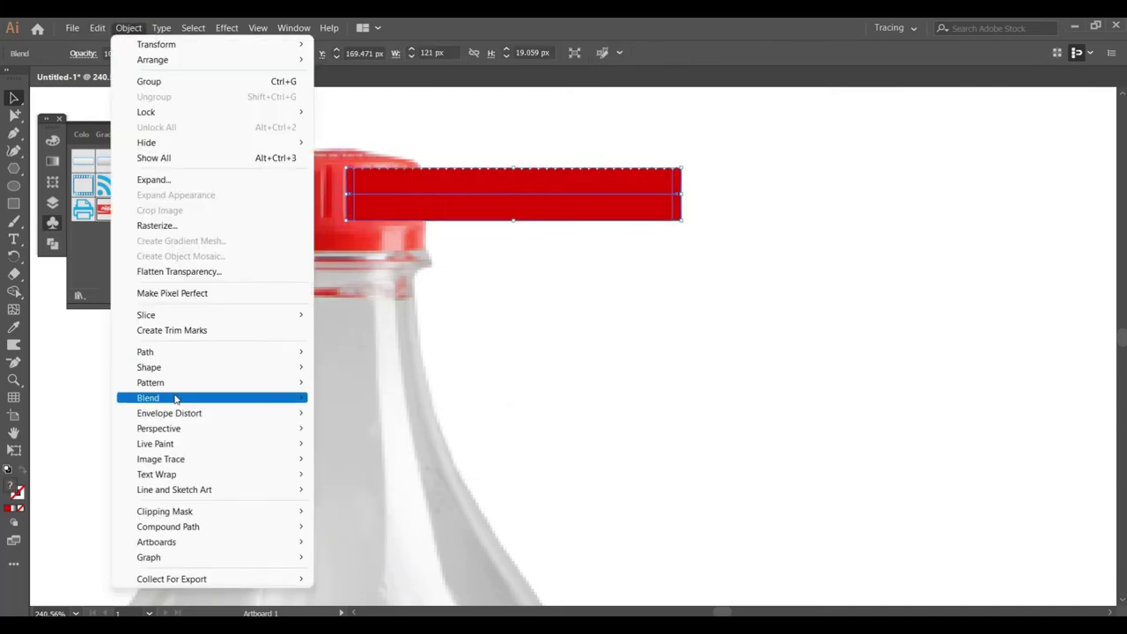
click(352, 432)
click(190, 487)
click(283, 419)
Preview the blend, adjust the number of steps, and confirm the Blend Options.
click(282, 437)
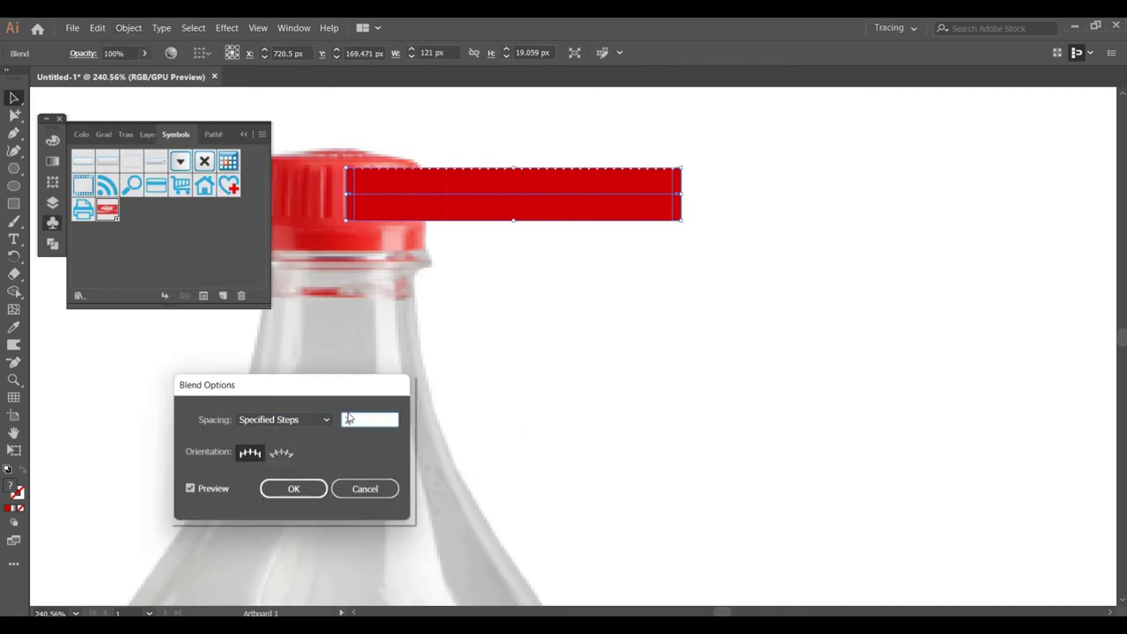
click(190, 489)
click(367, 422)
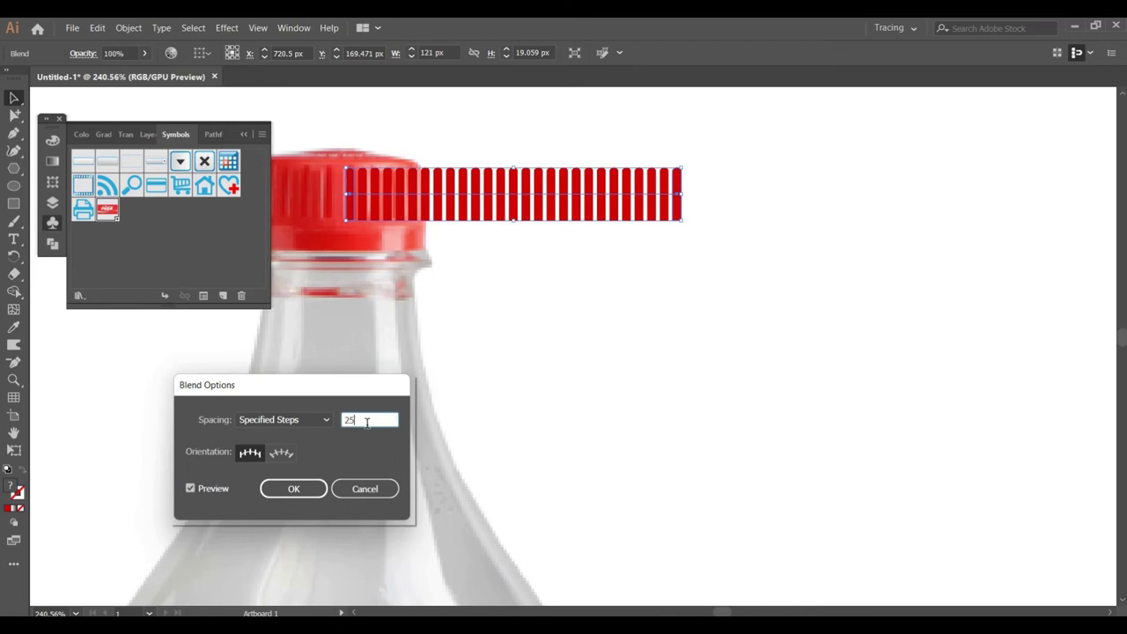
text(23)
click(193, 485)
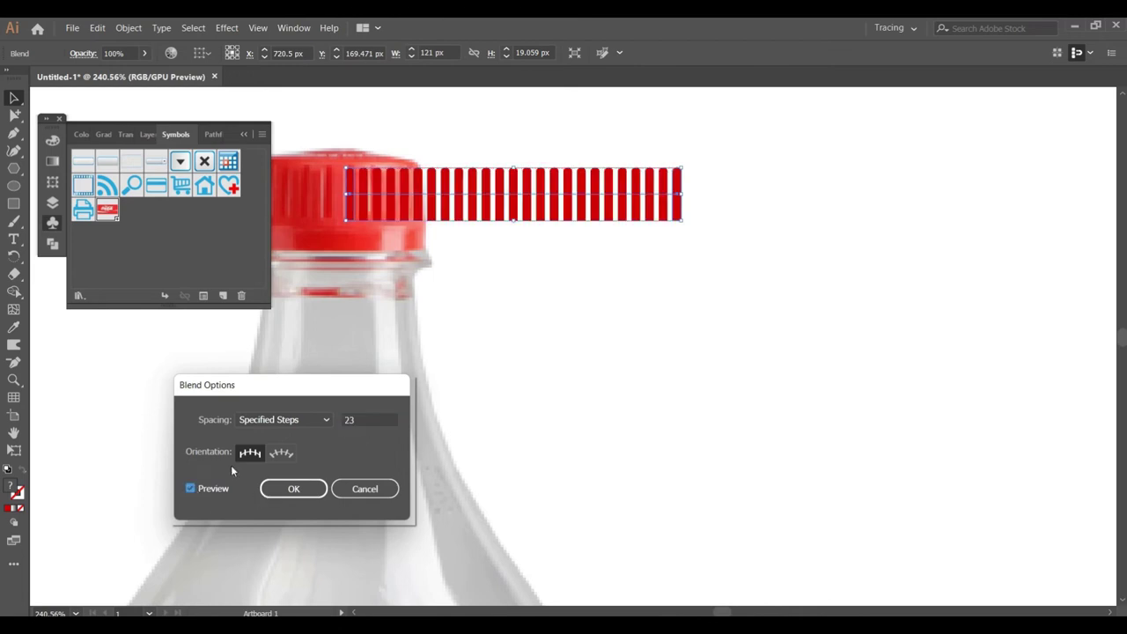
click(360, 426)
click(190, 488)
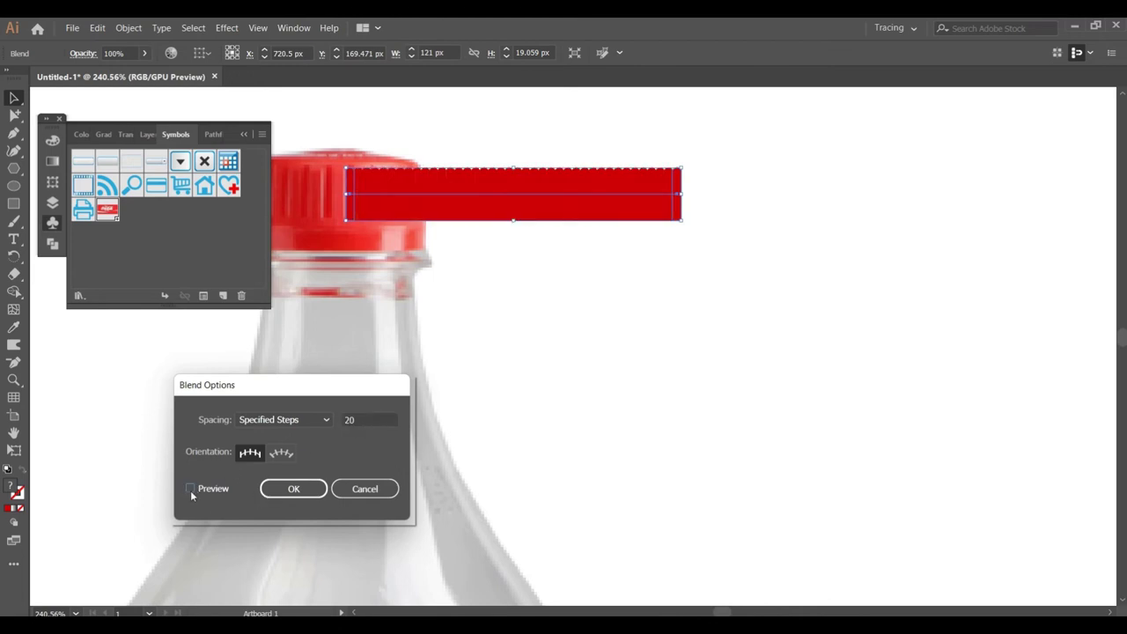
click(322, 490)
Expand the striped blend into plain shapes and save the strip as a new symbol.
click(128, 28)
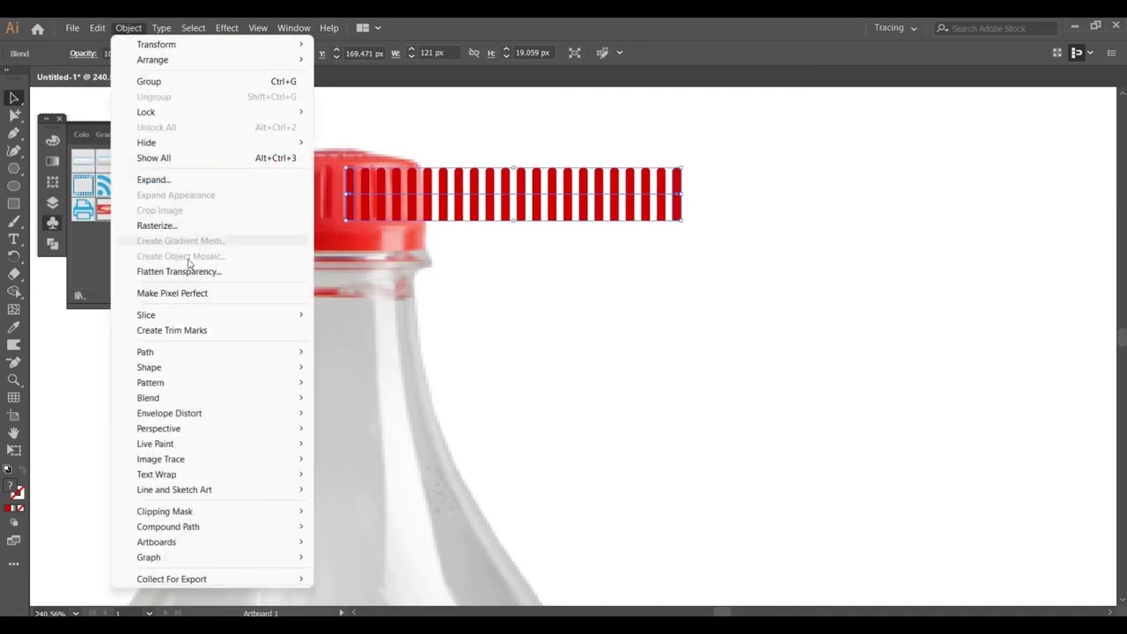
click(154, 180)
click(276, 360)
click(13, 379)
mouse_move(493, 405)
mouse_down()
mouse_move(354, 406)
mouse_move(531, 239)
mouse_move(176, 244)
mouse_up()
key(v)
click(268, 327)
Delete the striped strip from the artboard and select the bottle silhouette group.
key(Delete)
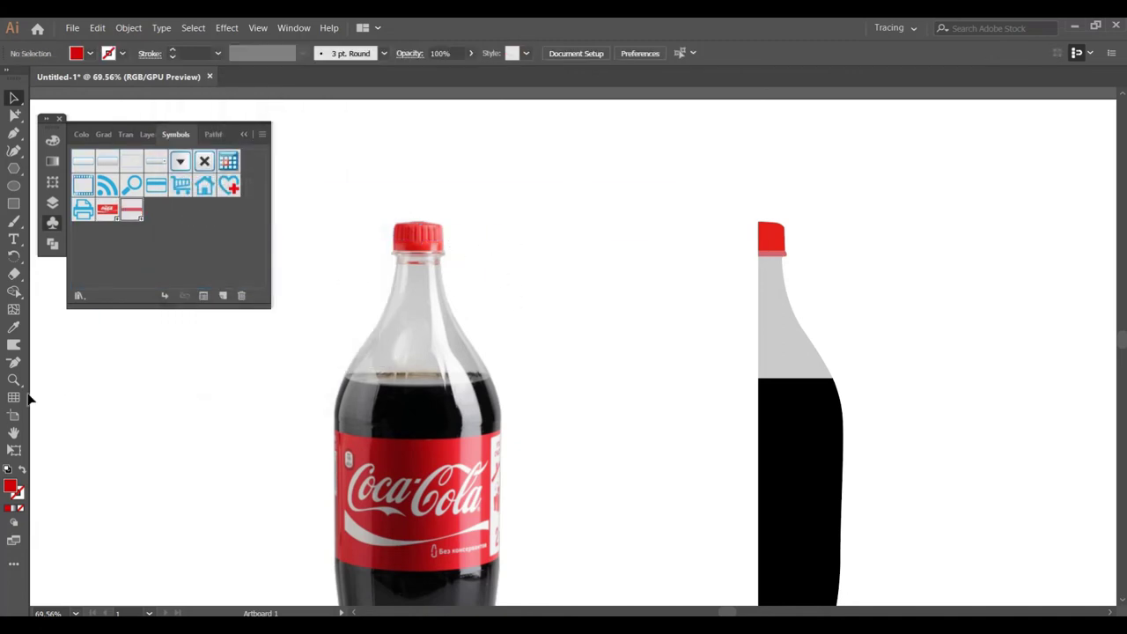
click(13, 379)
drag(824, 349, 543, 314)
click(14, 98)
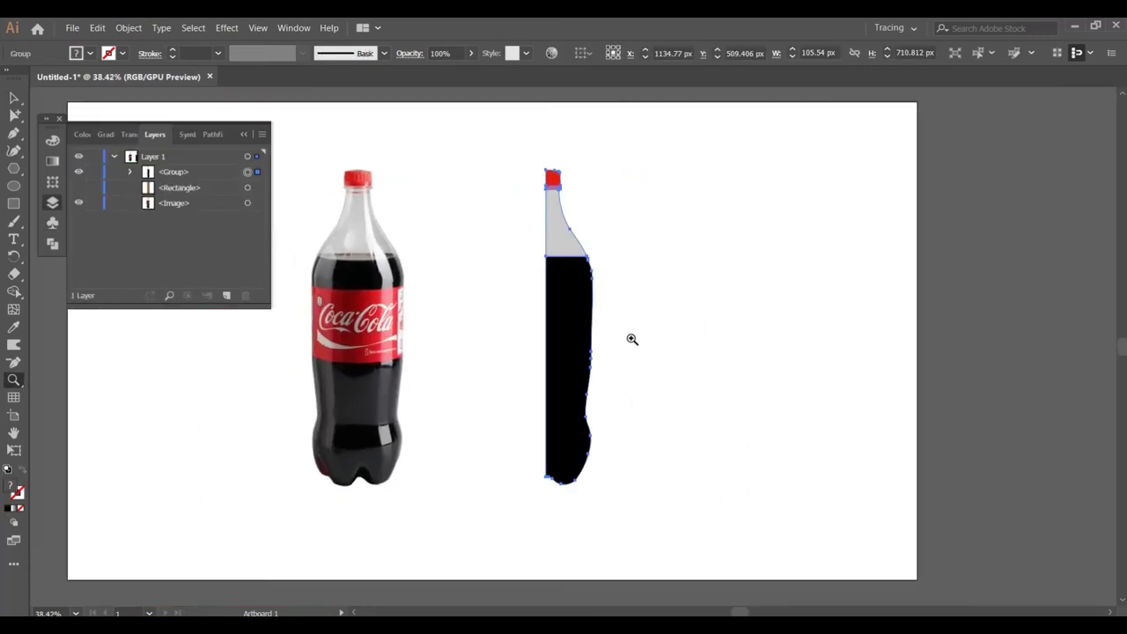
Preview a 3D Revolve on the silhouette, cancel it, and collapse the Layers panel.
click(227, 28)
click(458, 132)
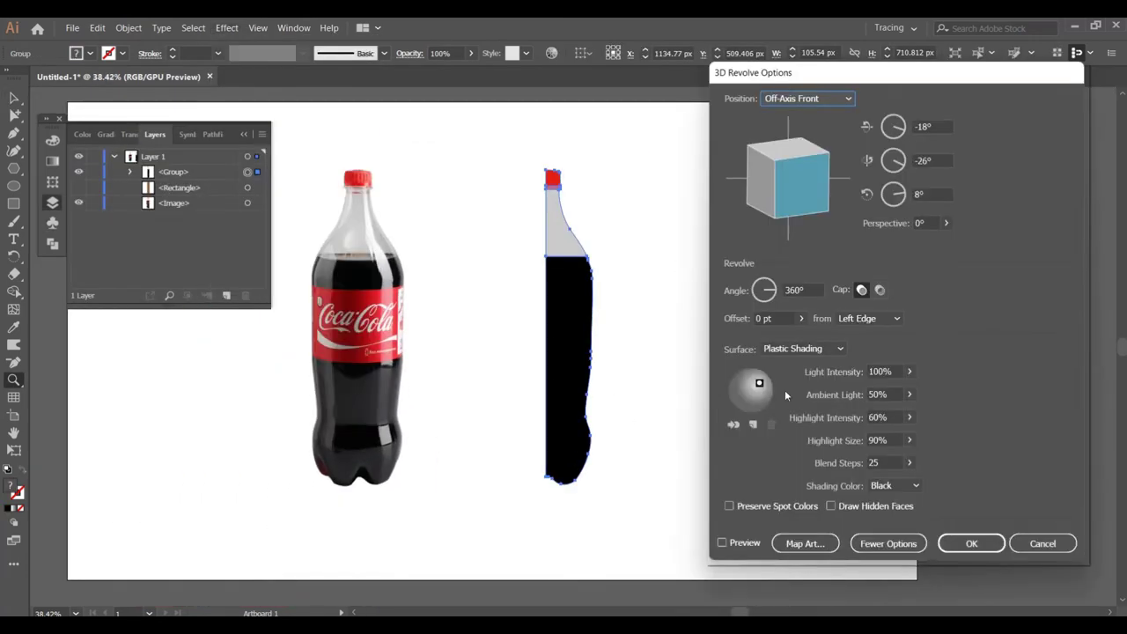
click(722, 543)
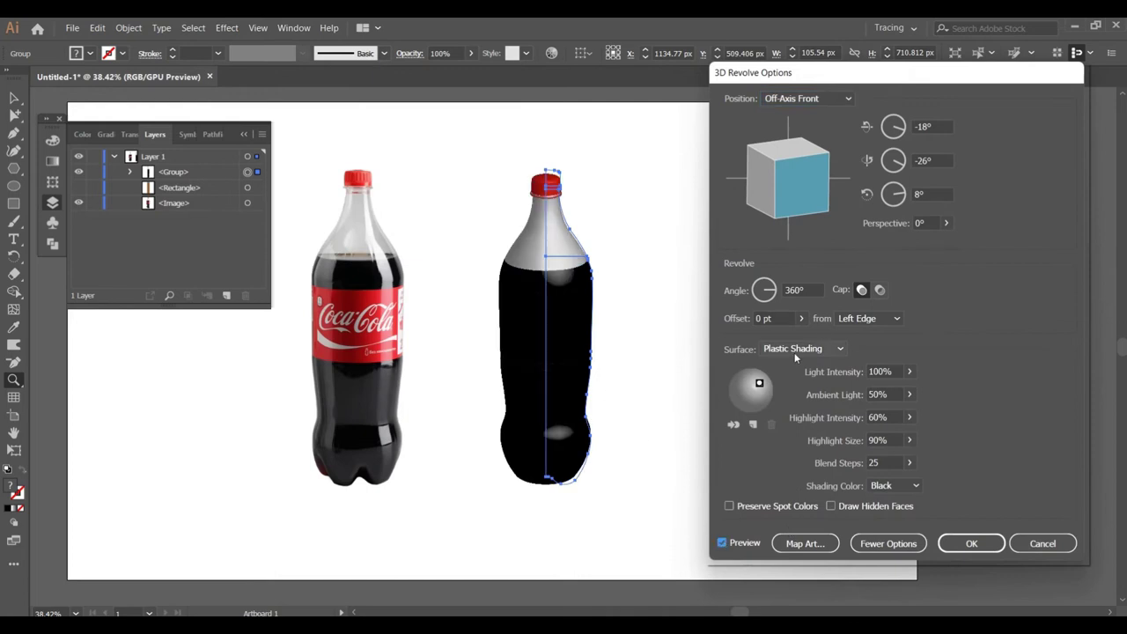
click(1044, 544)
drag(637, 282, 695, 329)
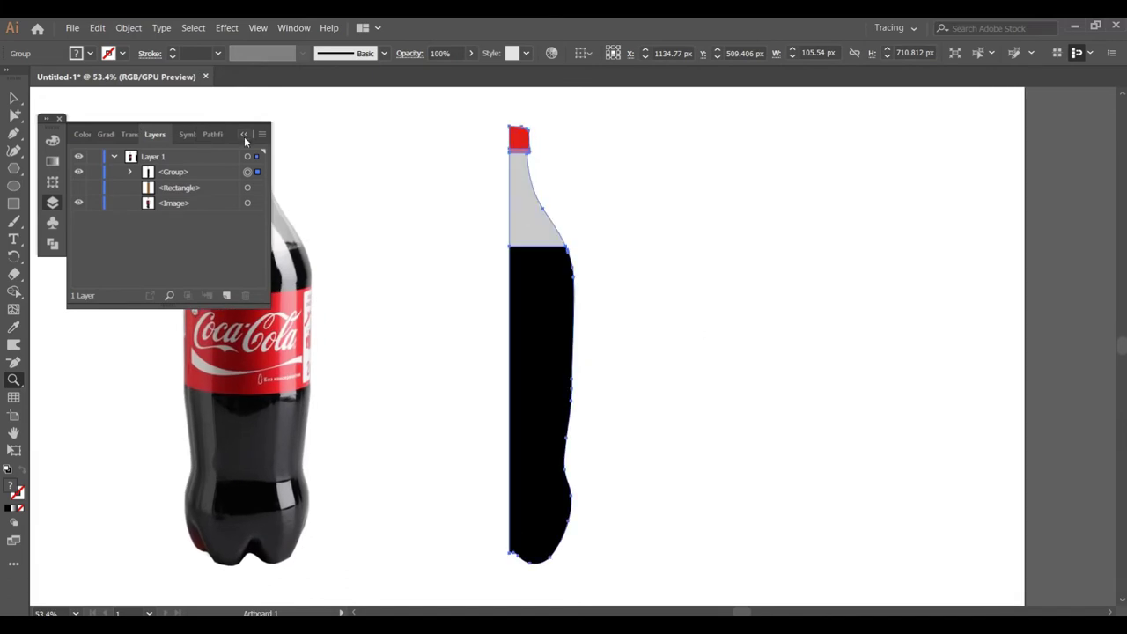
click(245, 136)
Start a previewed 3D Revolve and rotate the bottle to face front (-96°, -84°, 97°).
click(227, 27)
mouse_move(237, 114)
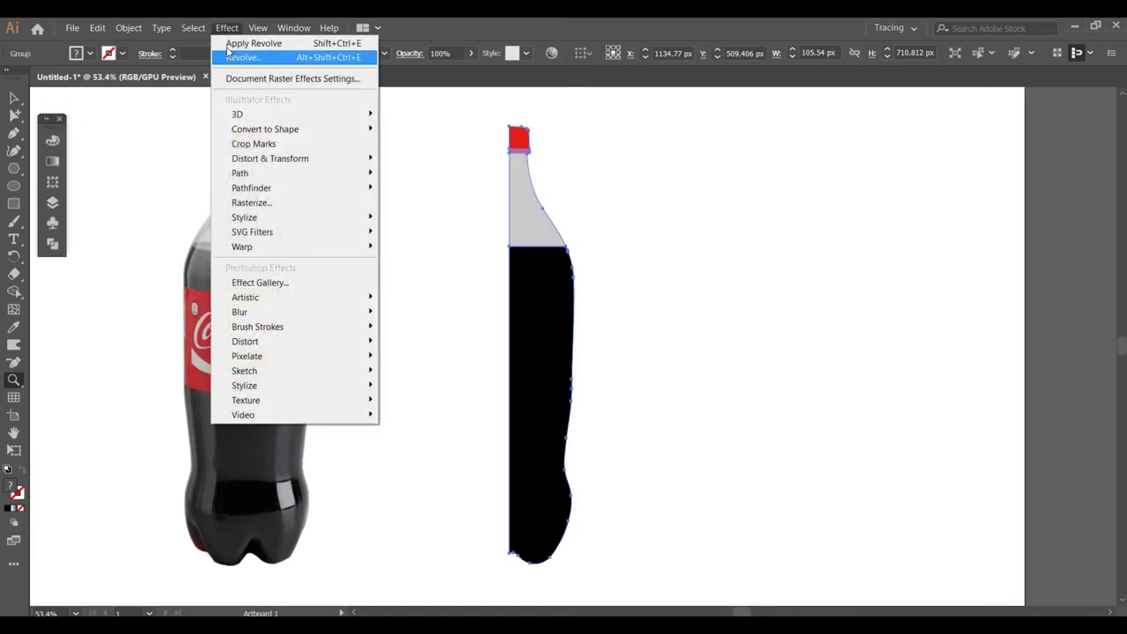
click(419, 129)
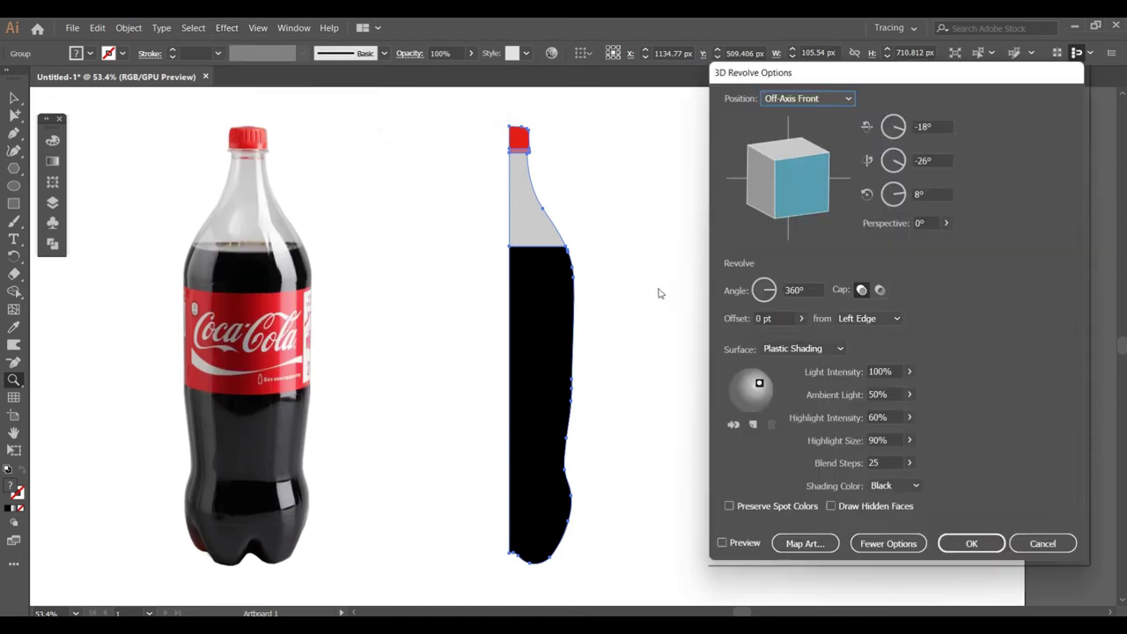
click(722, 543)
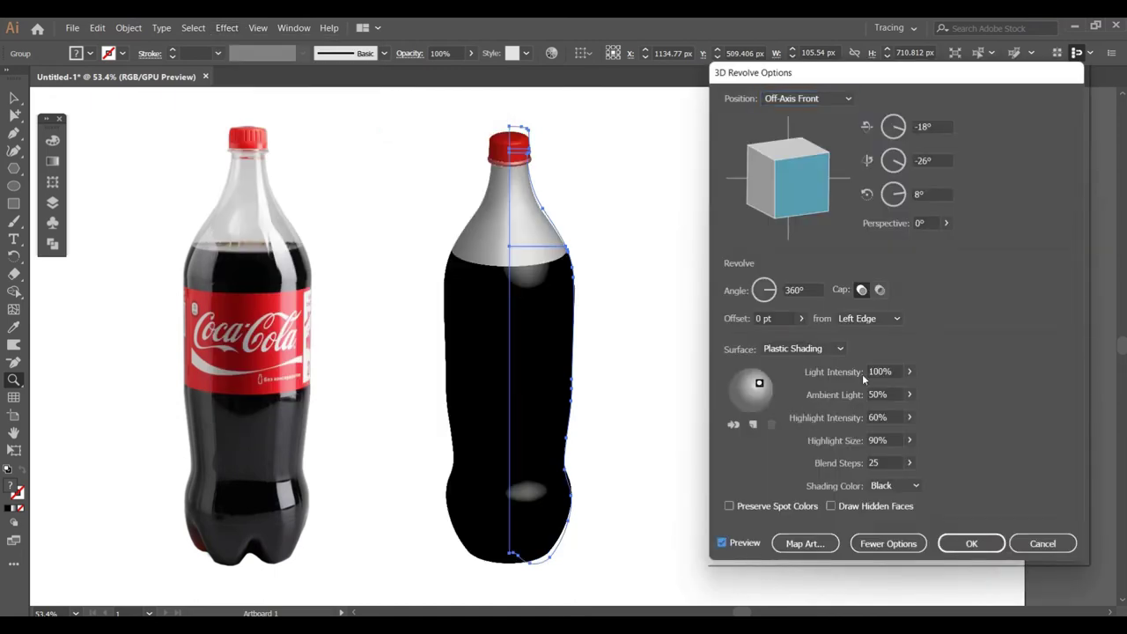
click(888, 463)
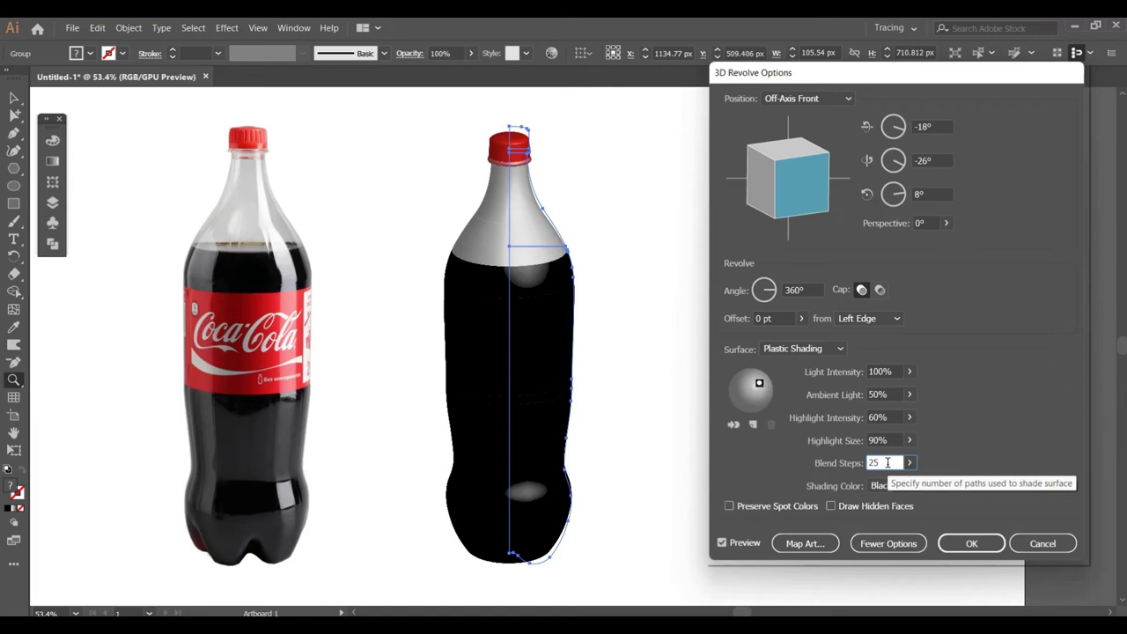
click(792, 99)
click(793, 166)
drag(785, 187, 786, 191)
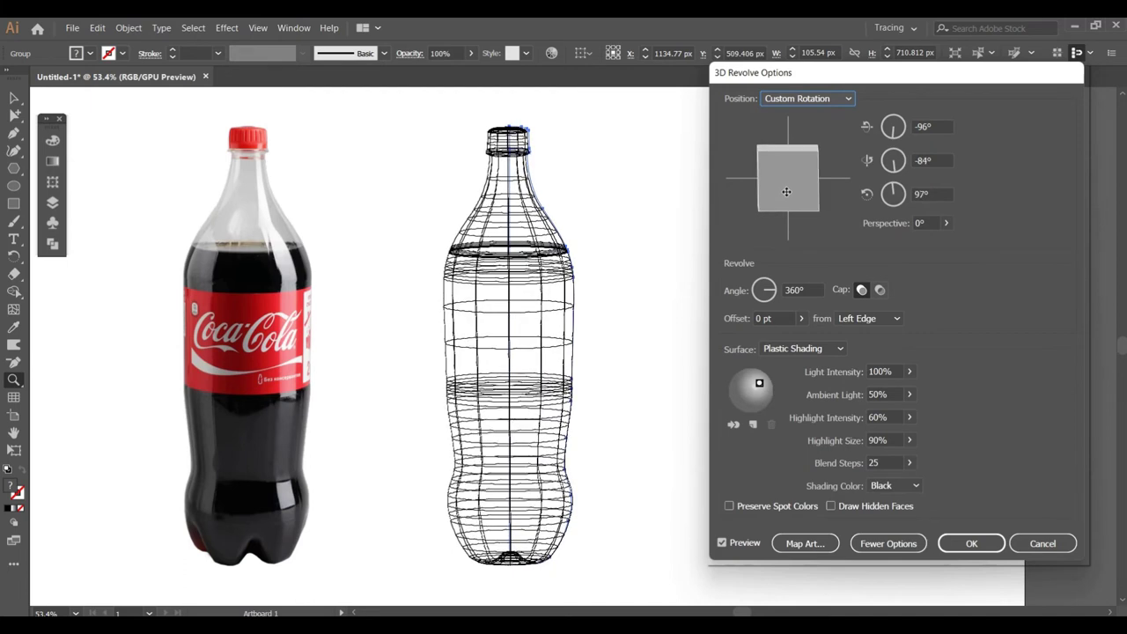
Set blend steps to 100, highlight intensity to 70% and ambient light to 65%.
key(Tab)
text(100)
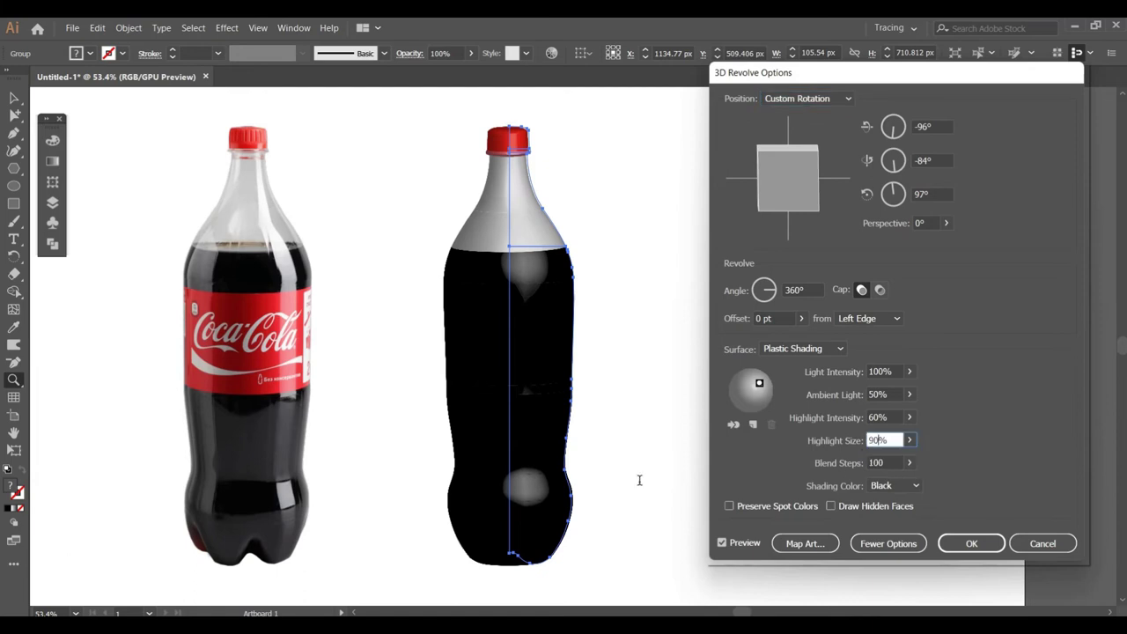
key(shift+Tab)
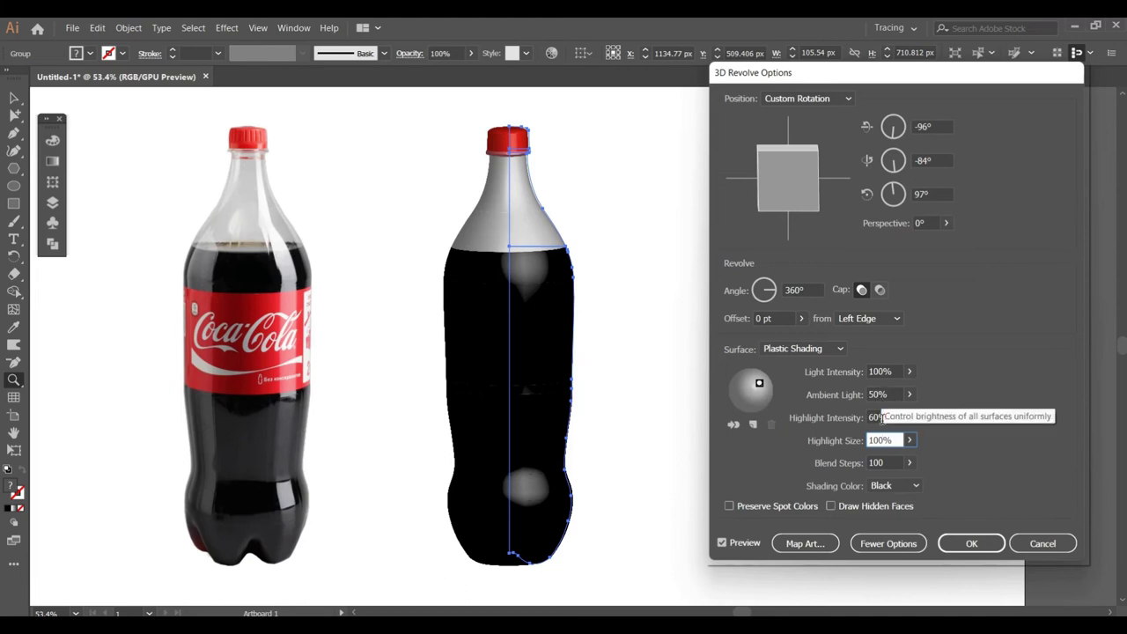
click(876, 417)
key(BackSpace)
key(BackSpace)
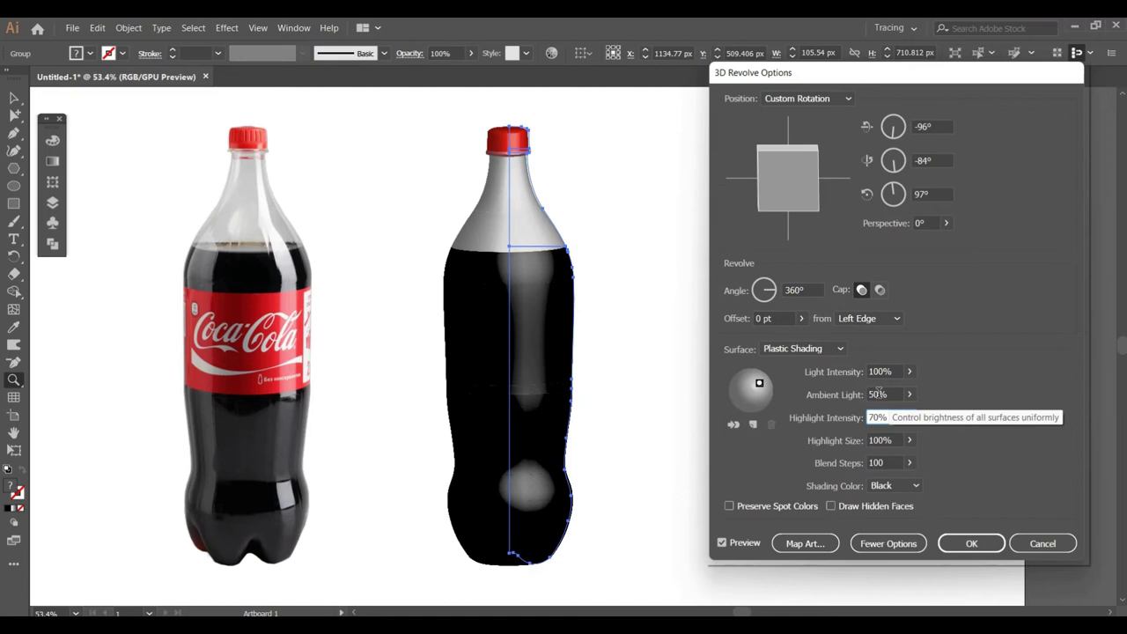
key(shift+Tab)
text(65)
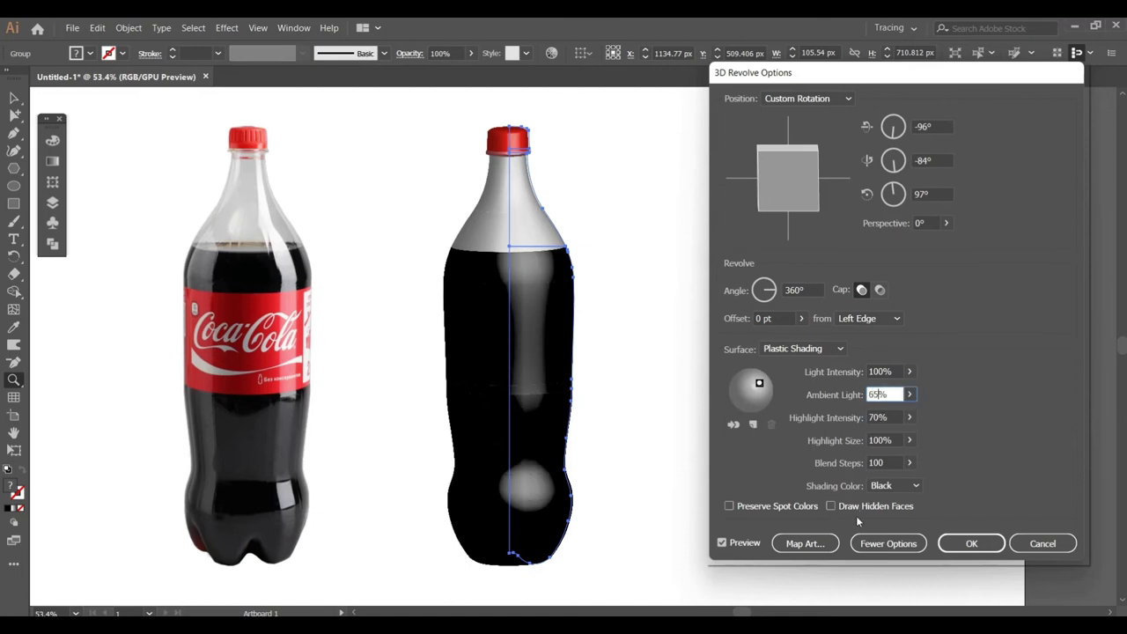
Reposition the light and add a second light at the sphere's left edge.
drag(759, 384, 770, 389)
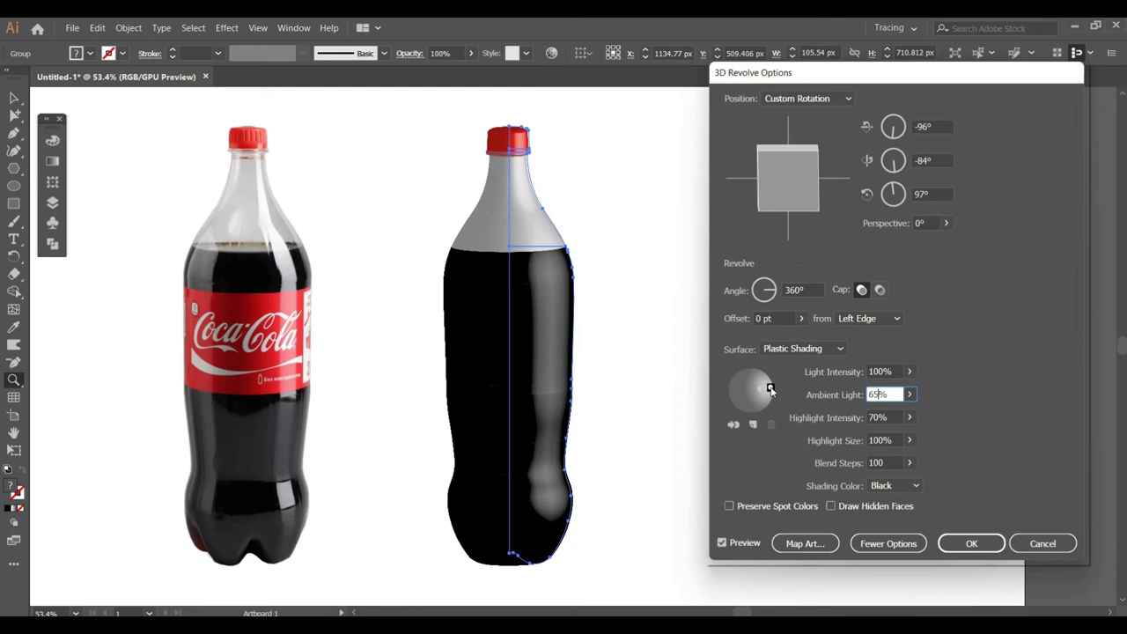
drag(770, 388, 768, 388)
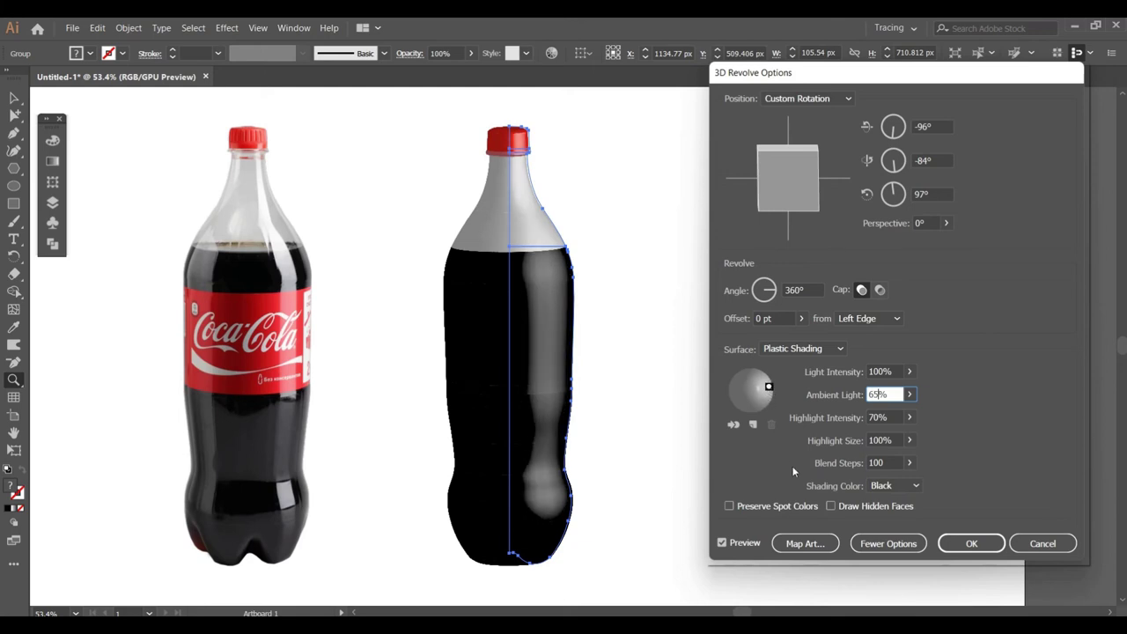
click(752, 425)
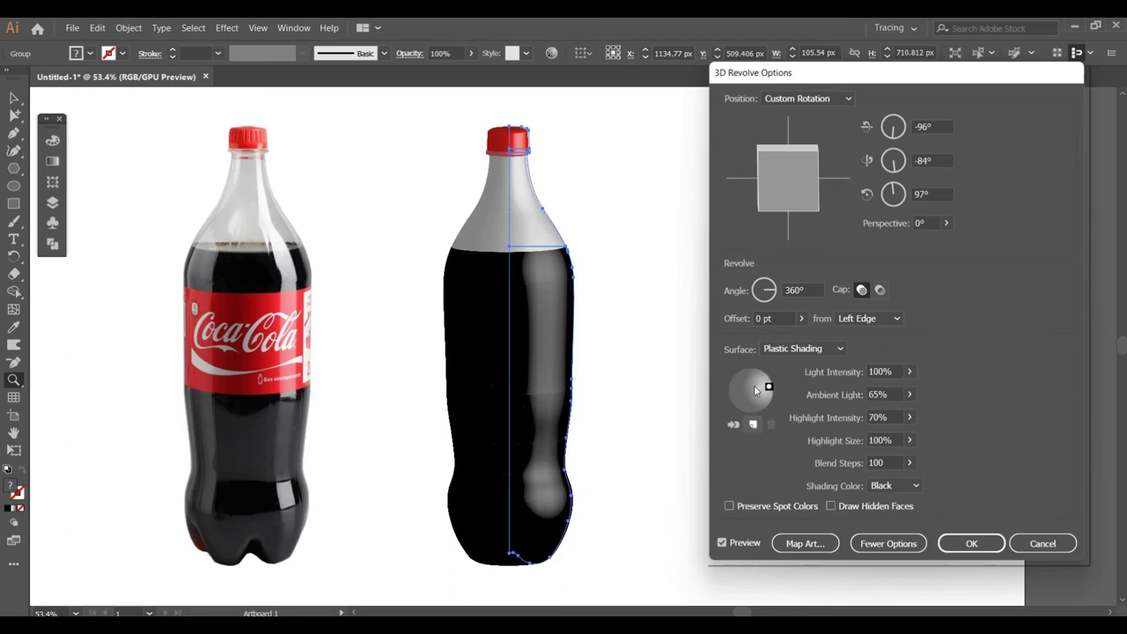
drag(750, 392, 730, 395)
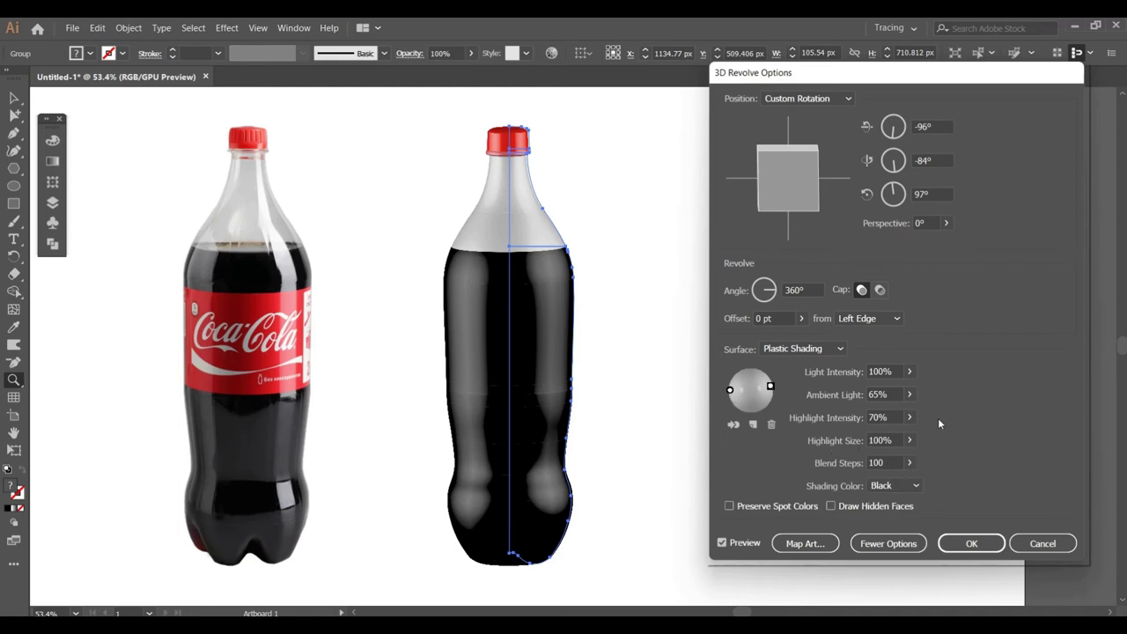
Map the red striped symbol onto surface 1, the bottle cap.
click(805, 543)
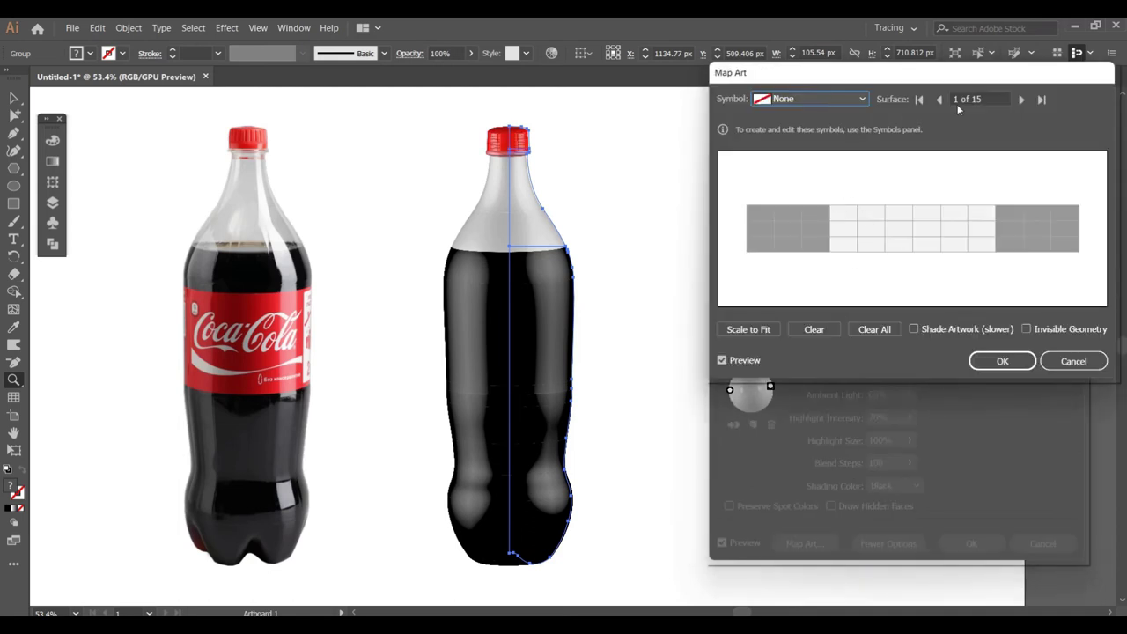
click(1021, 99)
click(938, 99)
click(835, 98)
click(810, 390)
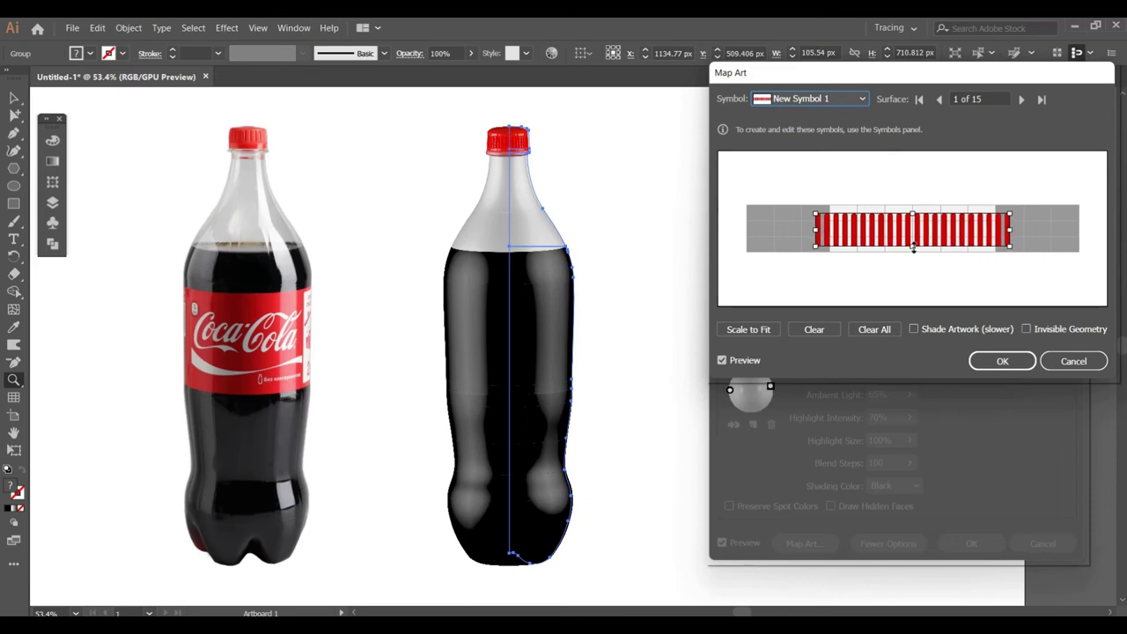
Assign the Coca-Cola label symbol to surface 8, the bottle body.
double_click(1022, 98)
double_click(1022, 99)
click(1022, 98)
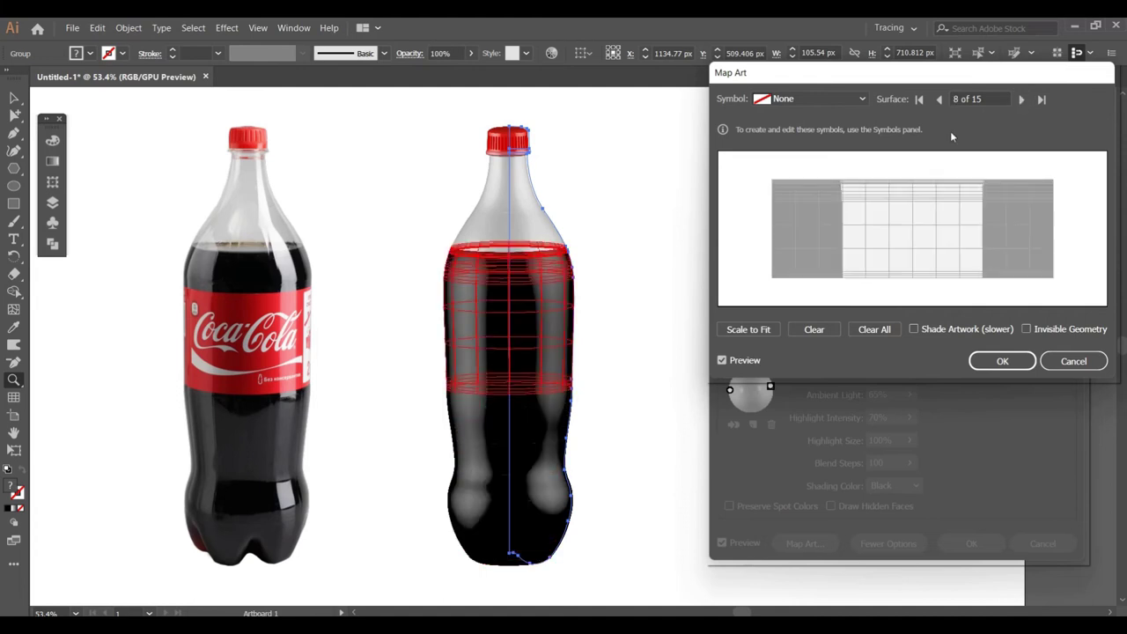
click(810, 98)
click(932, 230)
Resize and position the label on the body, enable Shade Artwork, and confirm.
drag(918, 234, 923, 243)
drag(920, 162, 923, 214)
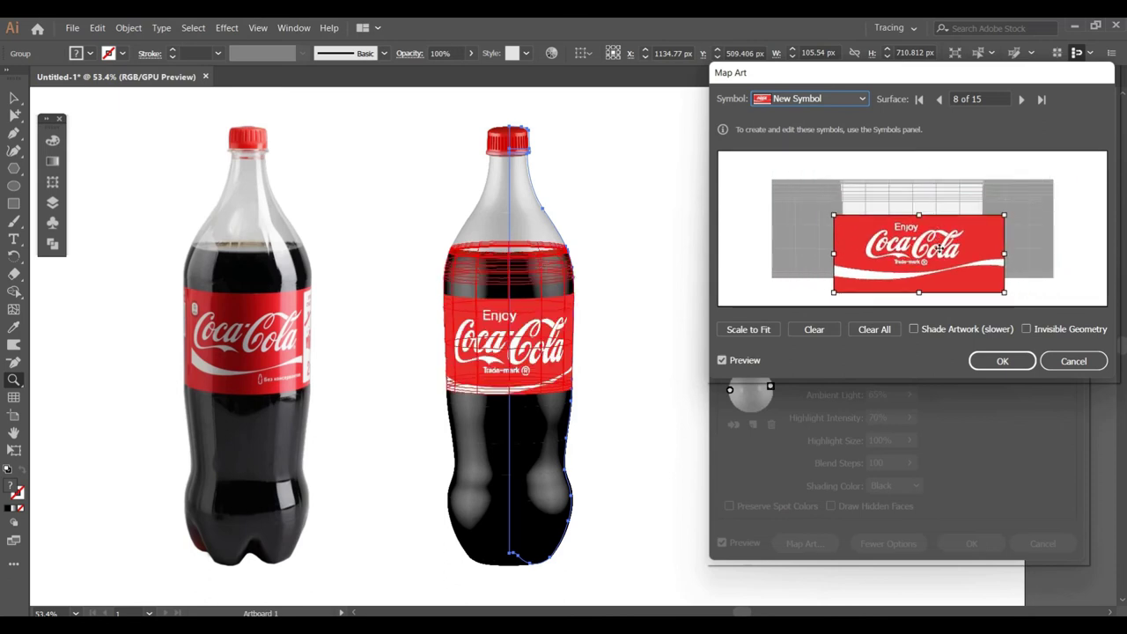
drag(938, 261, 940, 247)
drag(919, 201, 920, 212)
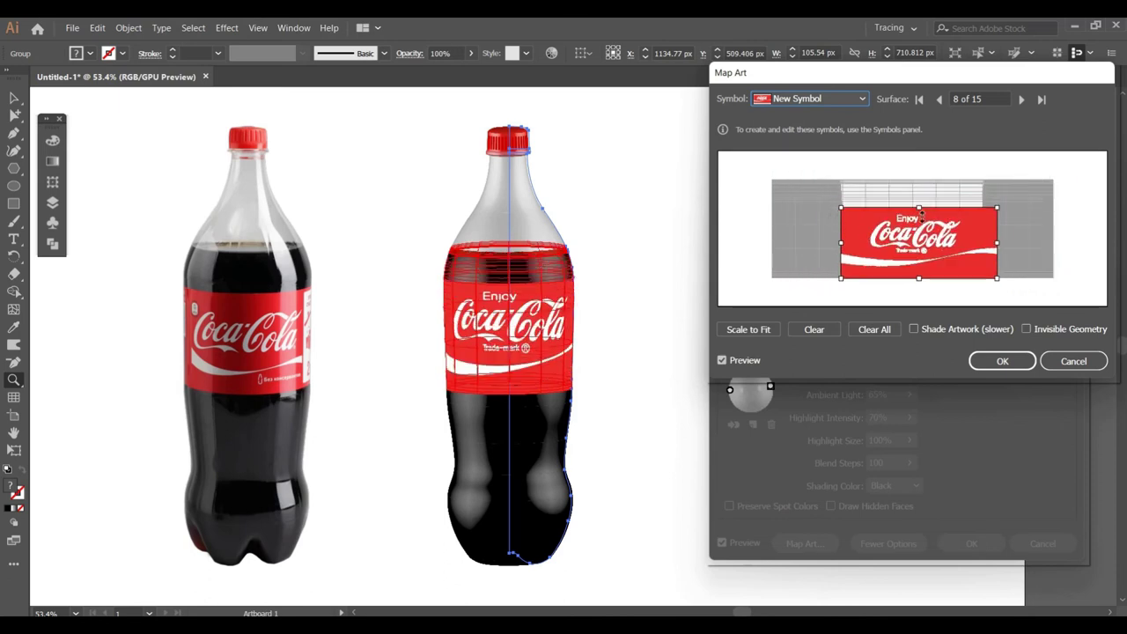
drag(933, 272, 936, 271)
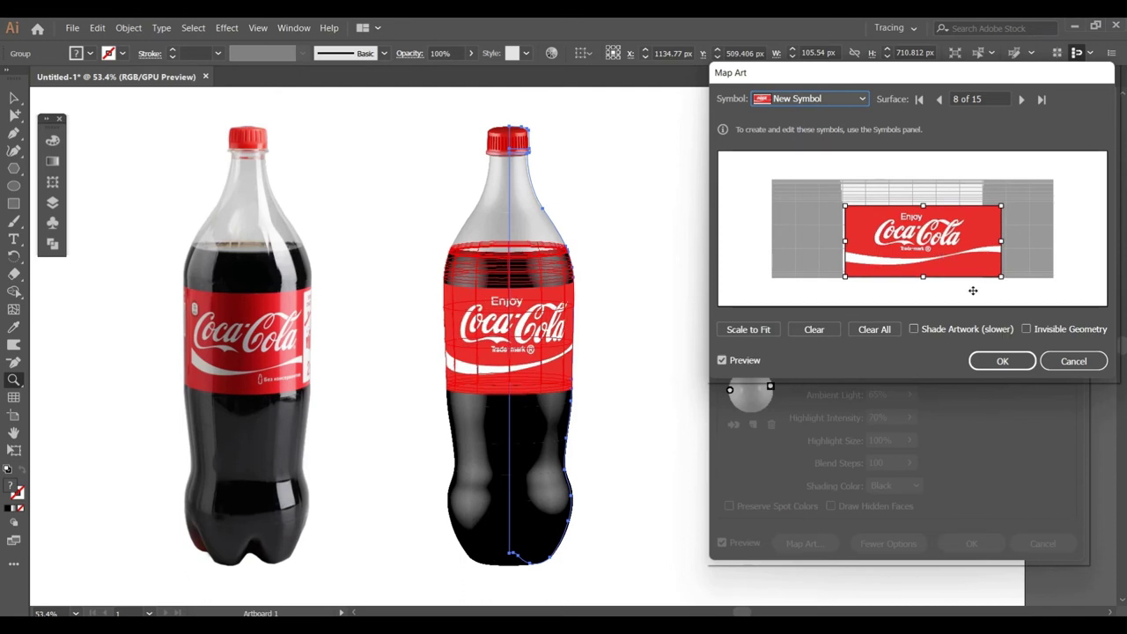
click(913, 328)
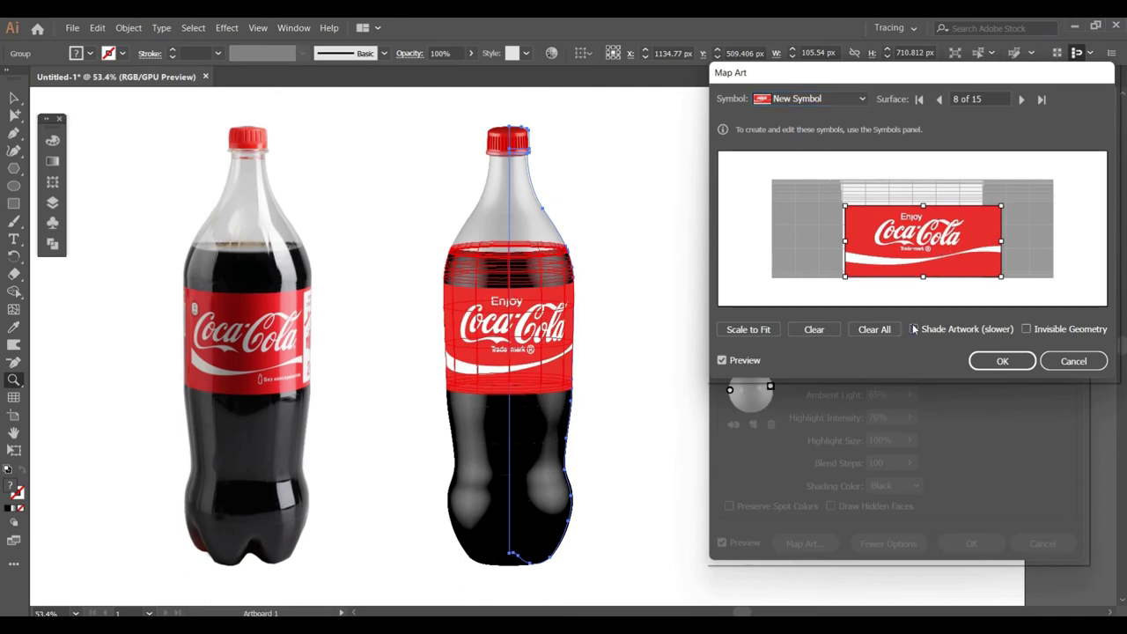
click(1002, 361)
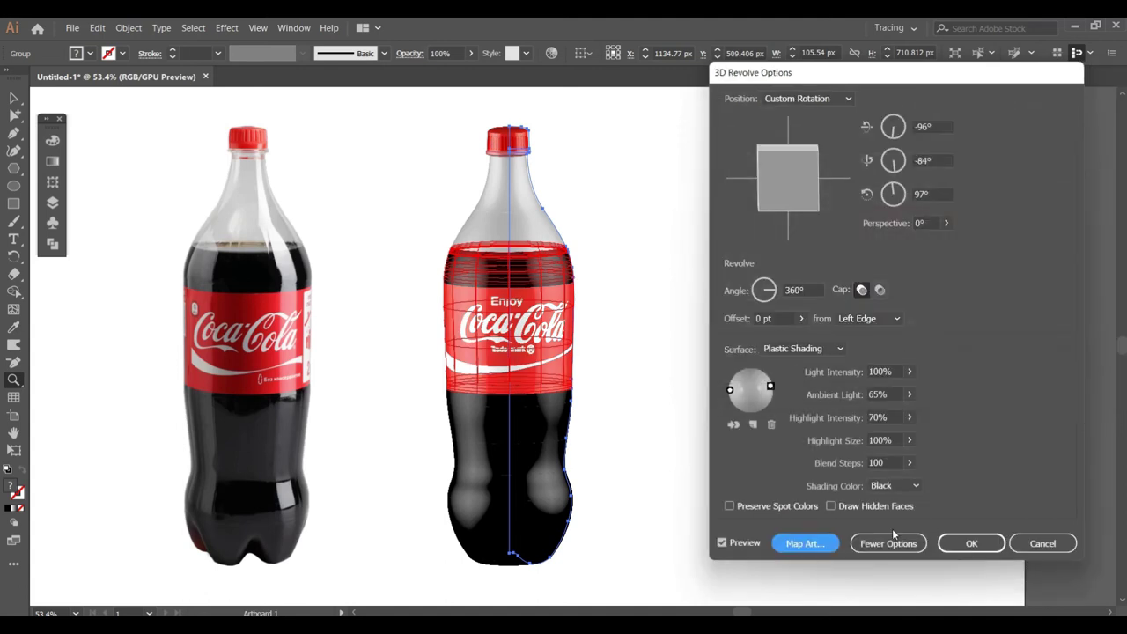
Apply the 3D revolve and expand the bottle's appearance into shapes.
click(969, 543)
click(508, 428)
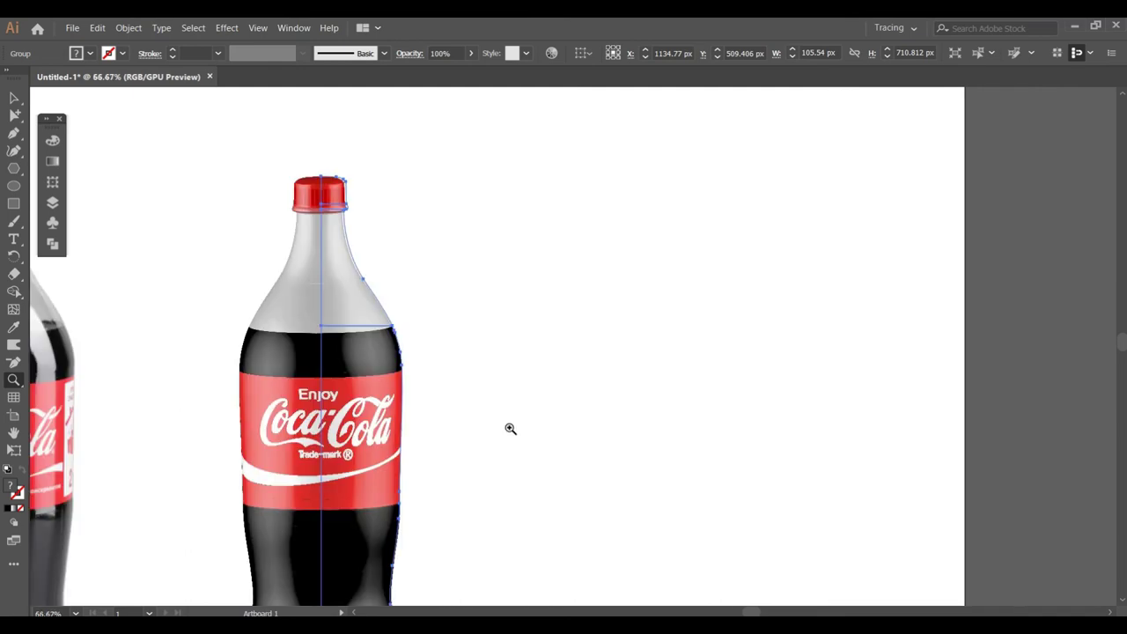
alt+click(654, 411)
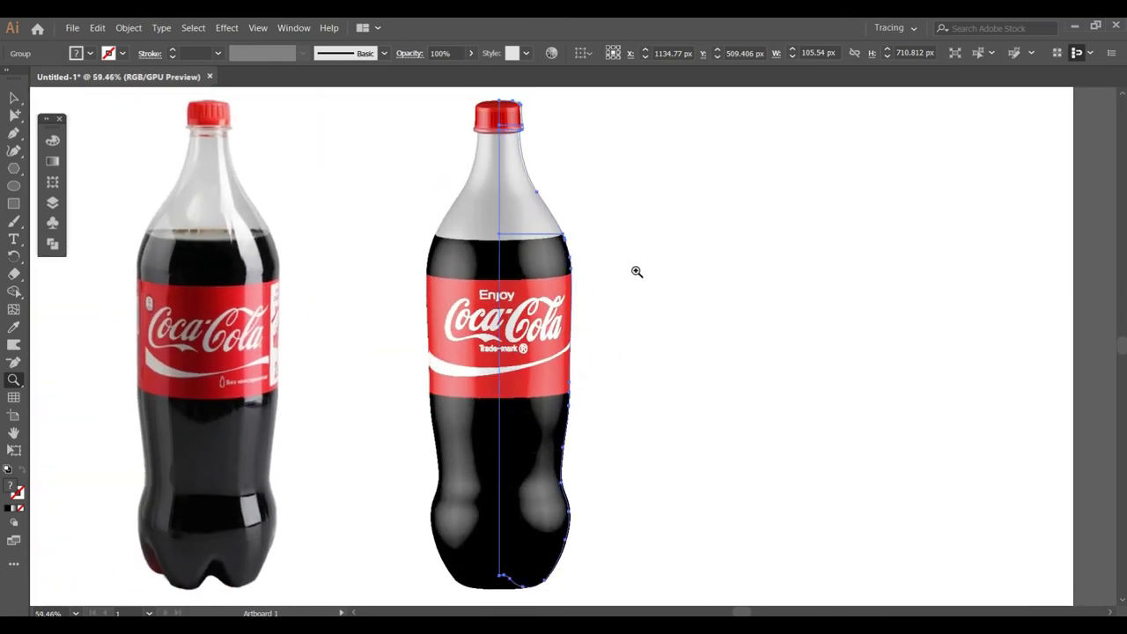
click(14, 98)
click(128, 27)
click(218, 197)
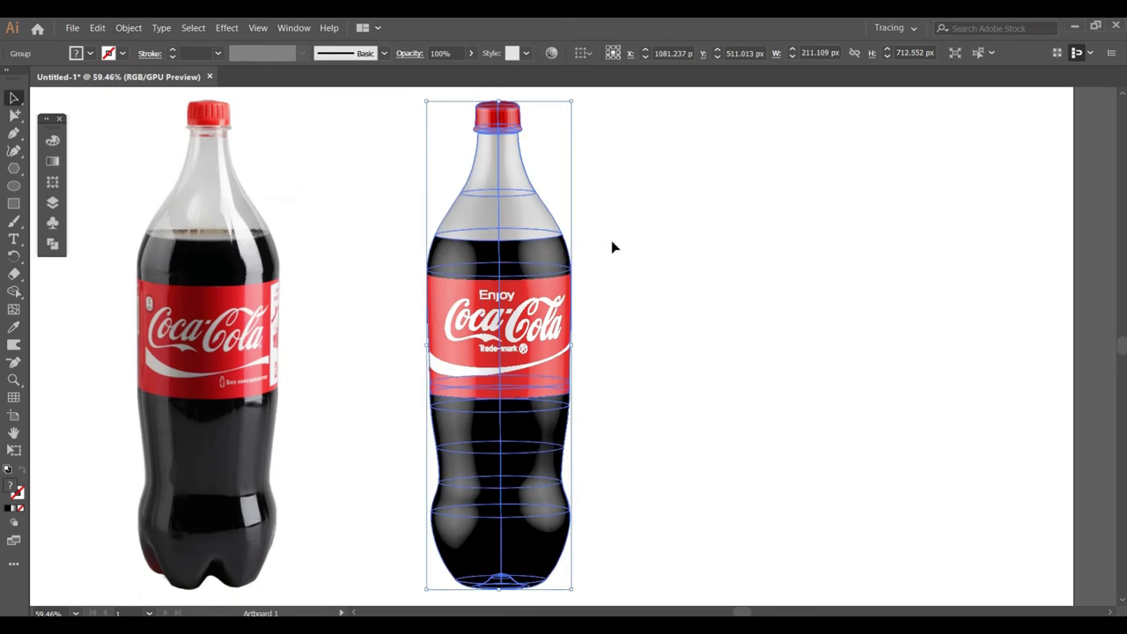
Ungroup the revolved bottle into separate clip groups.
click(98, 27)
click(129, 28)
click(151, 104)
click(129, 27)
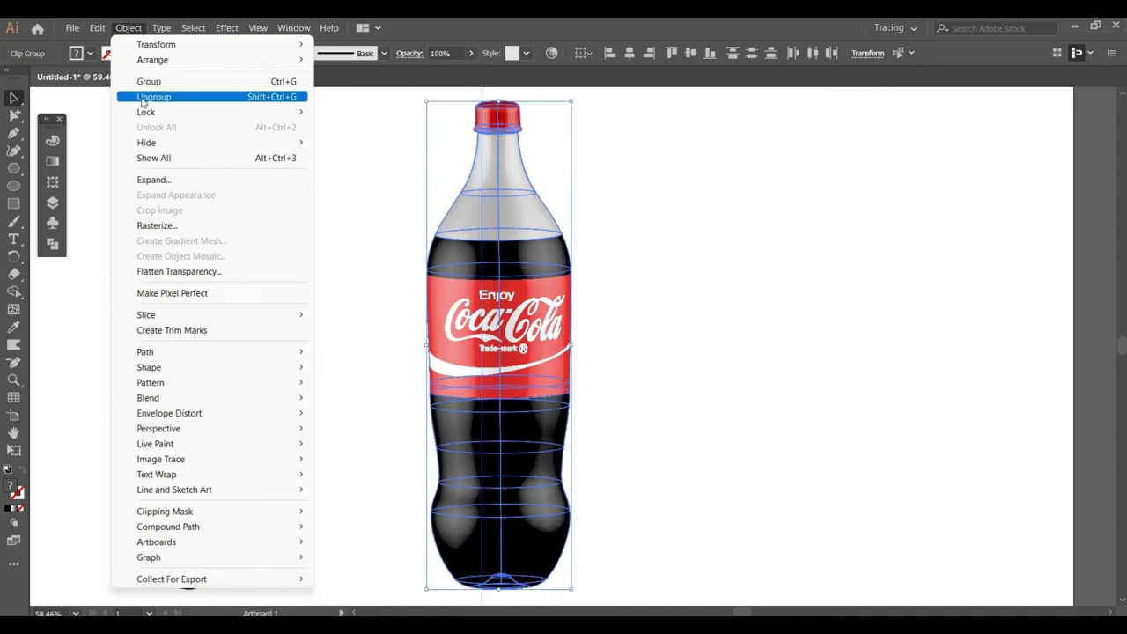
click(145, 95)
Lock the reference photo's layer and marquee-select the bottle's neck and shoulder.
click(411, 150)
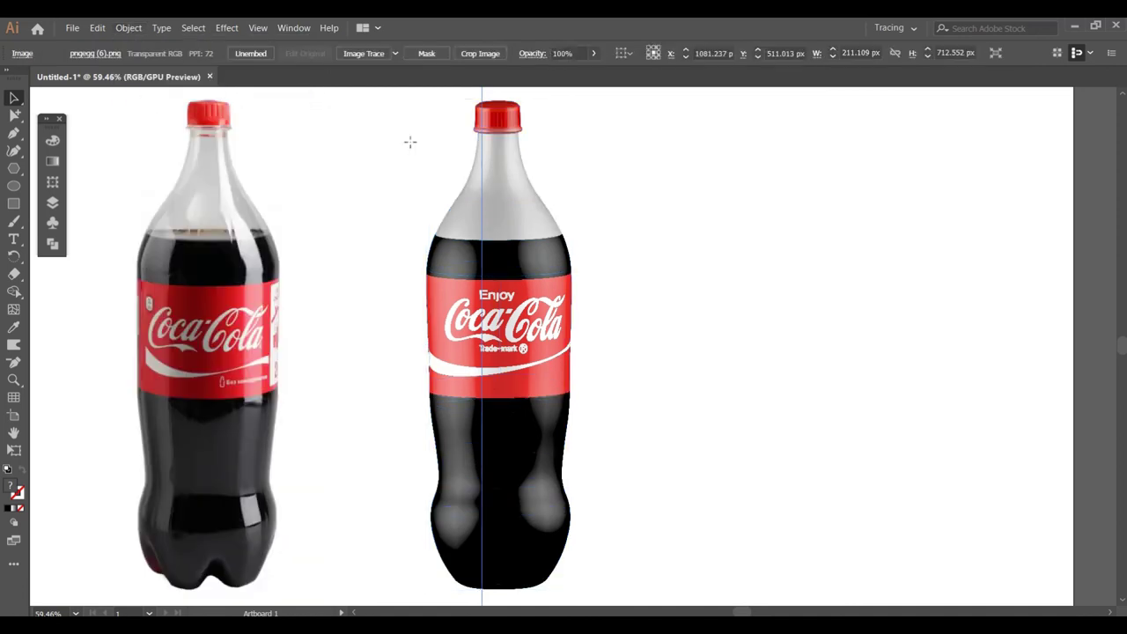
click(53, 203)
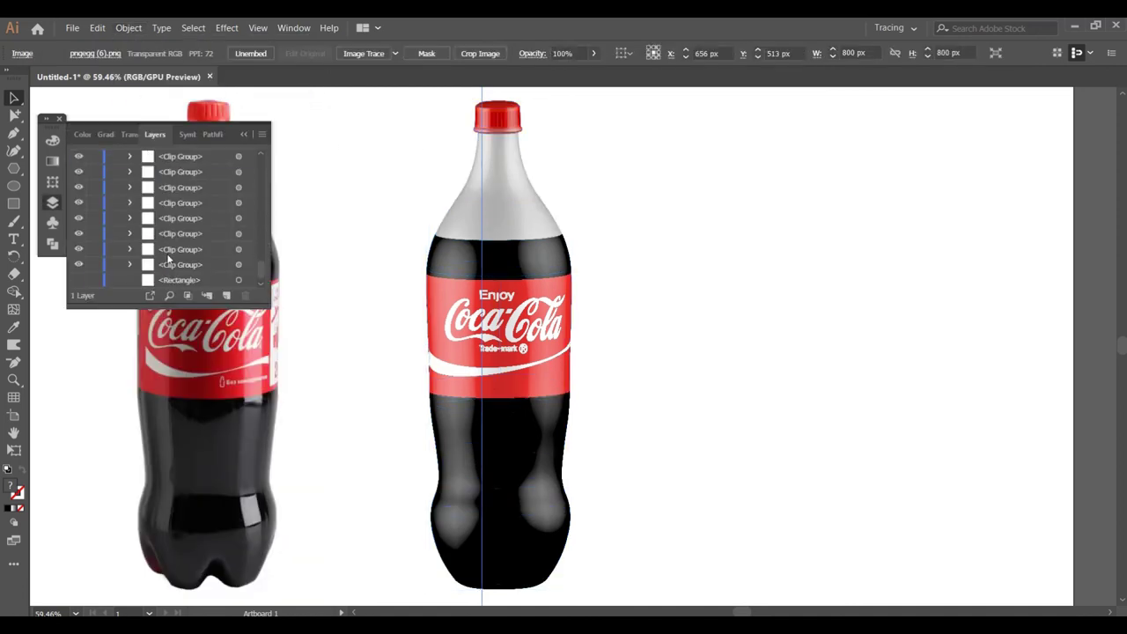
drag(260, 189, 259, 270)
click(95, 281)
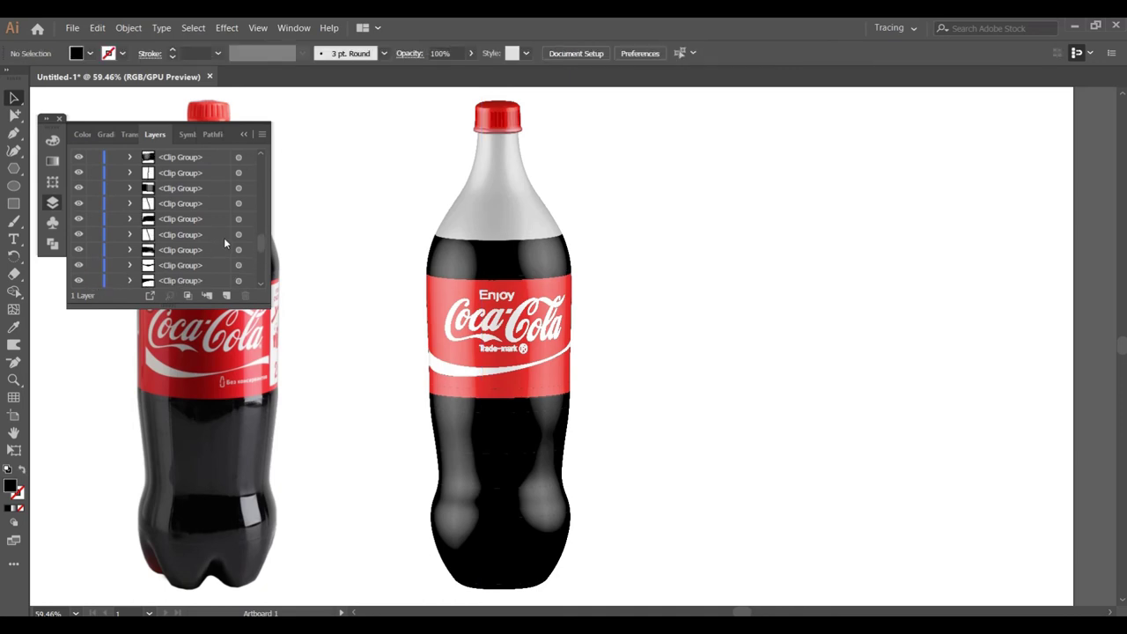
drag(264, 278, 267, 162)
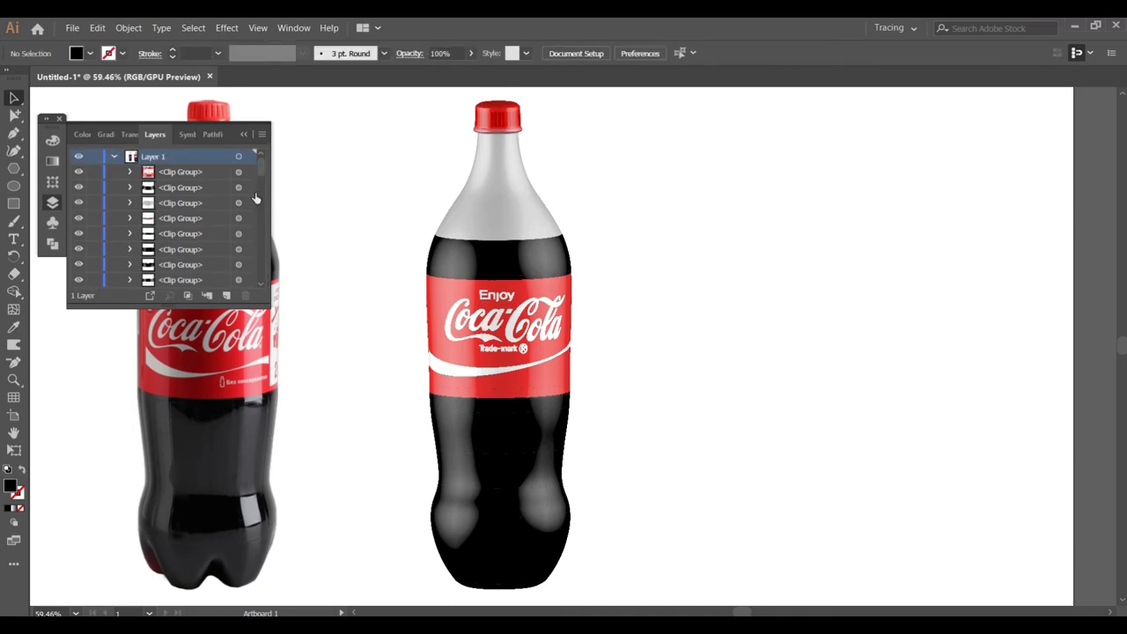
click(242, 135)
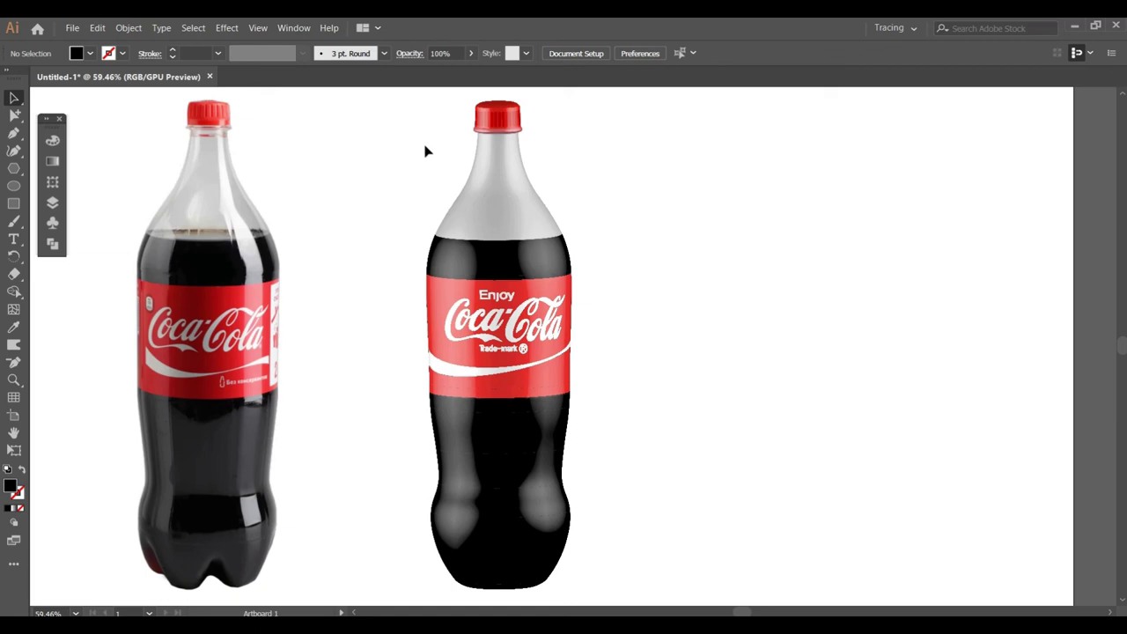
drag(451, 137, 556, 240)
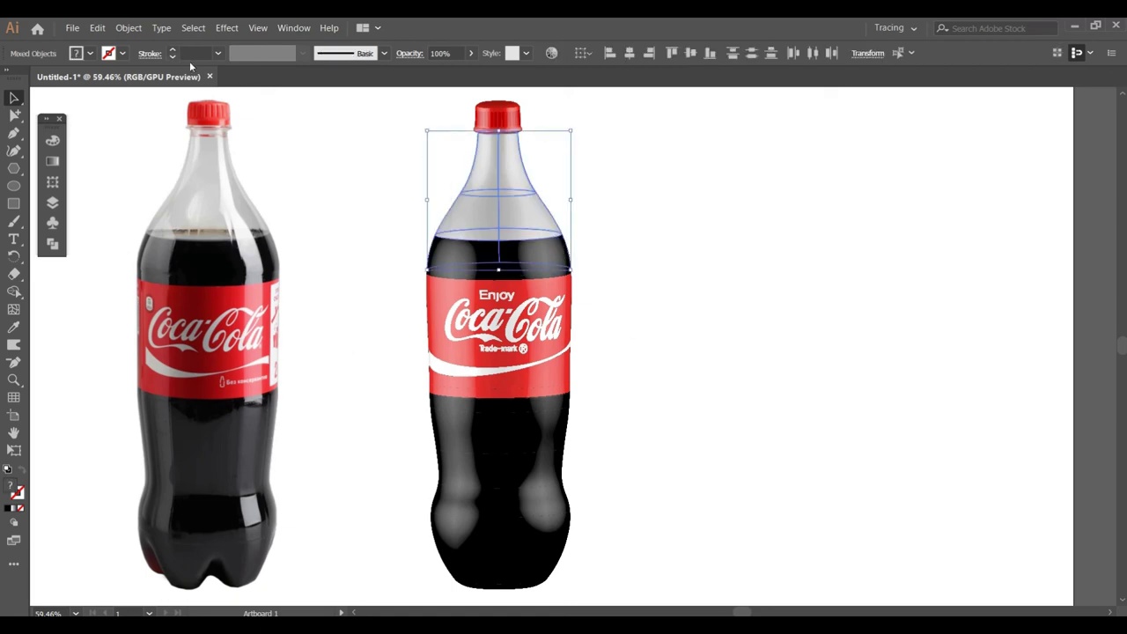
In the Layers panel, deselect the lower clip groups so only the neck stays selected.
click(52, 202)
scroll(246, 228, down, 2)
shift+click(249, 249)
scroll(237, 204, up, 3)
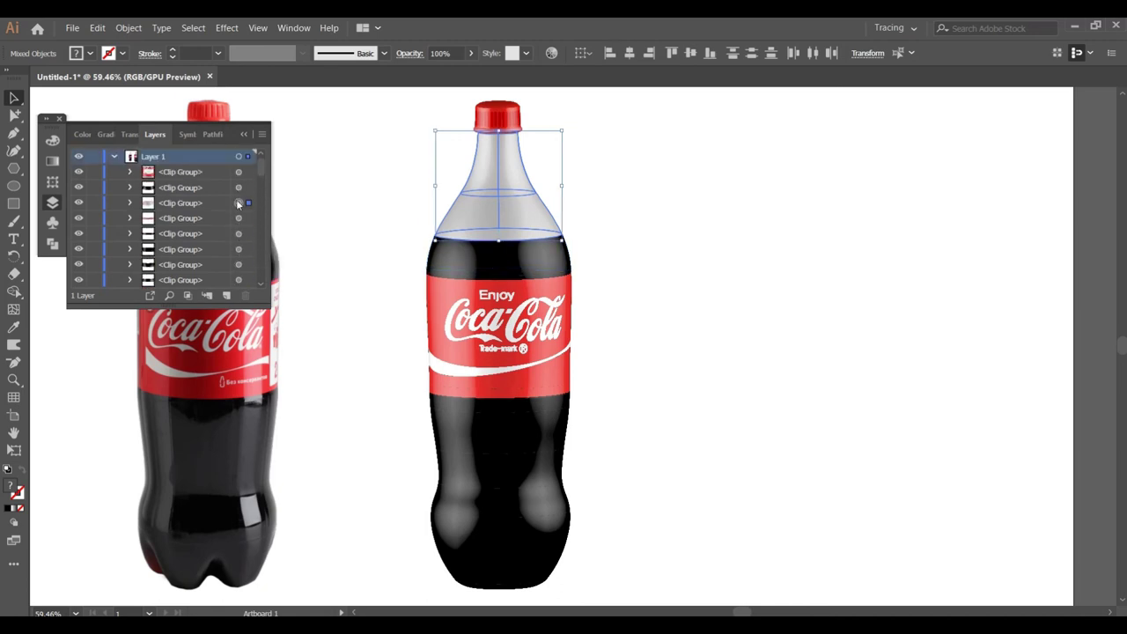
Try the Multiply, Screen and Color Dodge blend modes on the neck.
click(244, 135)
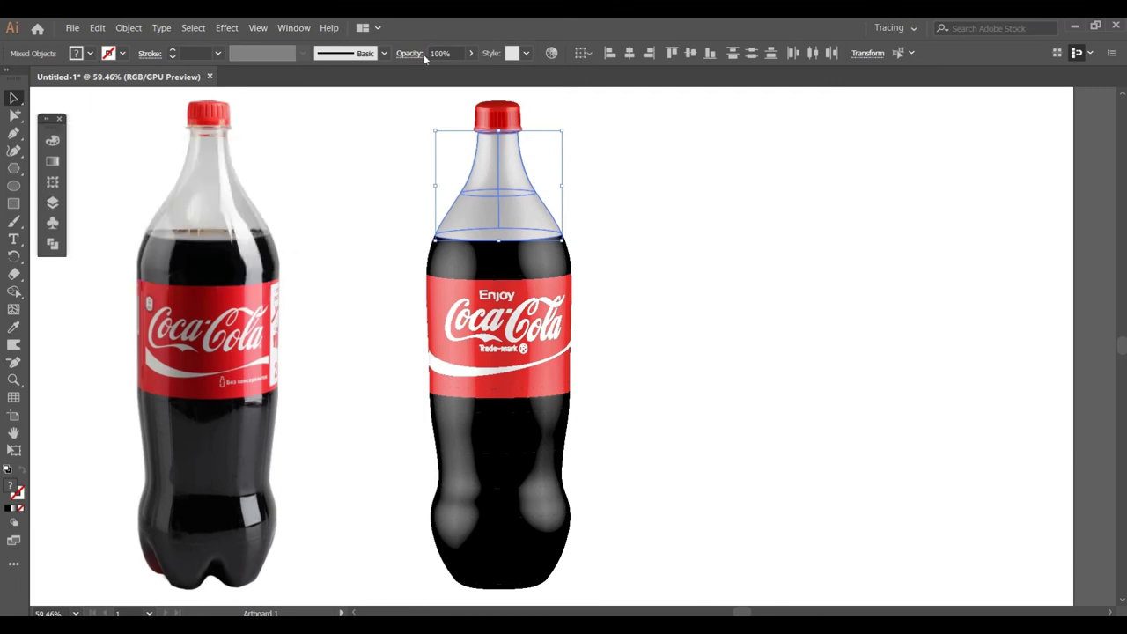
click(409, 54)
click(315, 79)
click(303, 130)
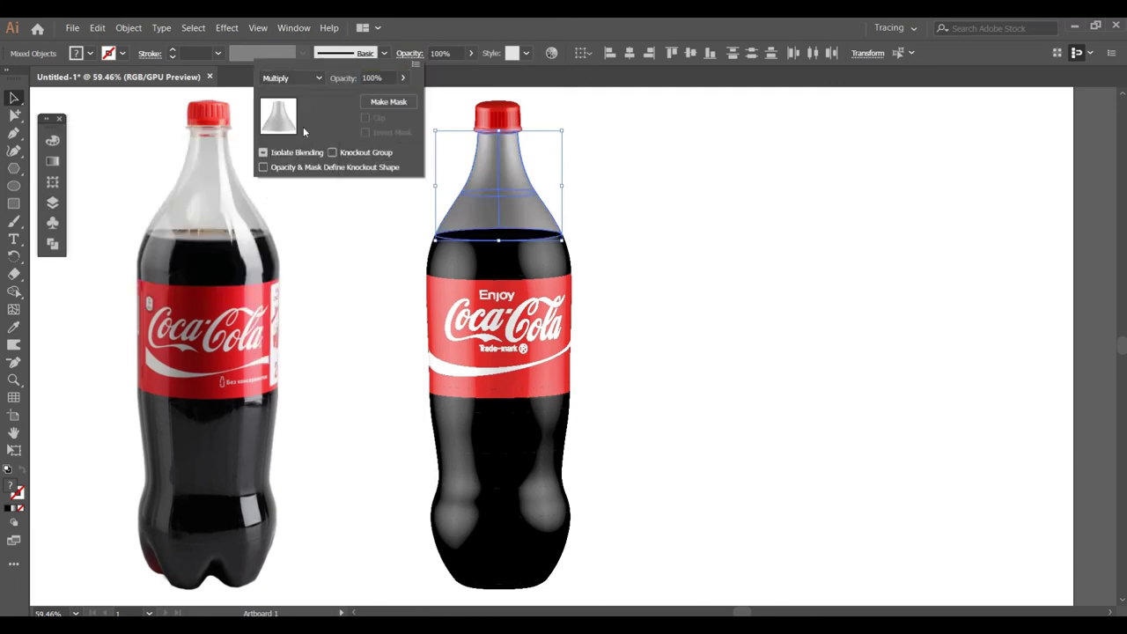
click(307, 78)
click(298, 183)
click(295, 77)
click(298, 198)
Try Darken, Multiply and Color Burn, then set the neck to Lighten at 43% opacity.
click(295, 77)
click(297, 114)
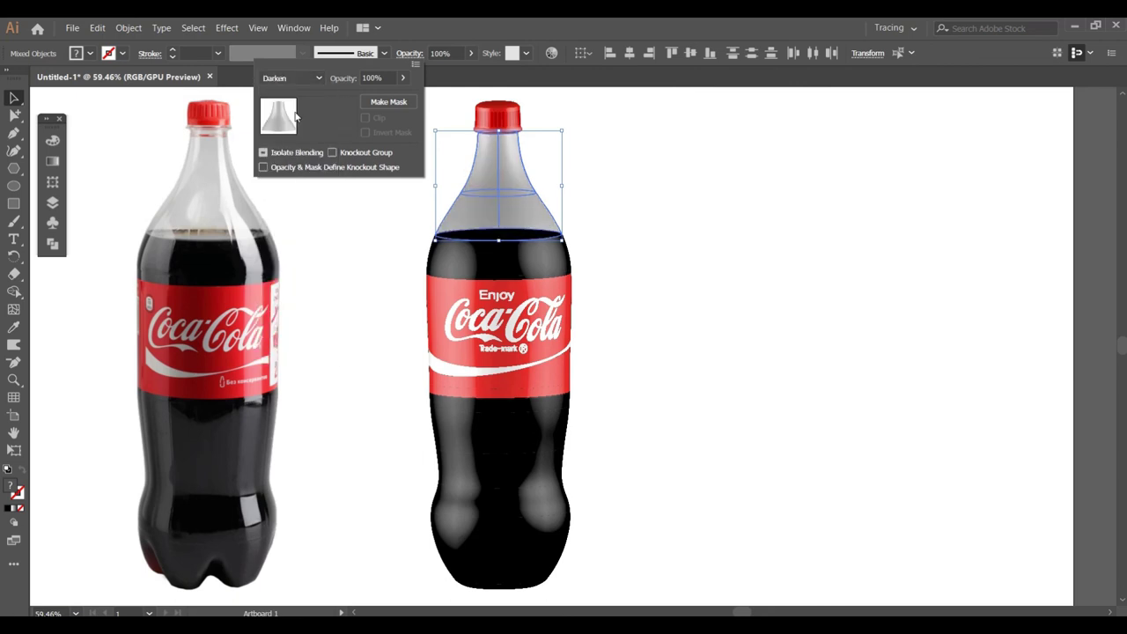
click(297, 77)
click(301, 130)
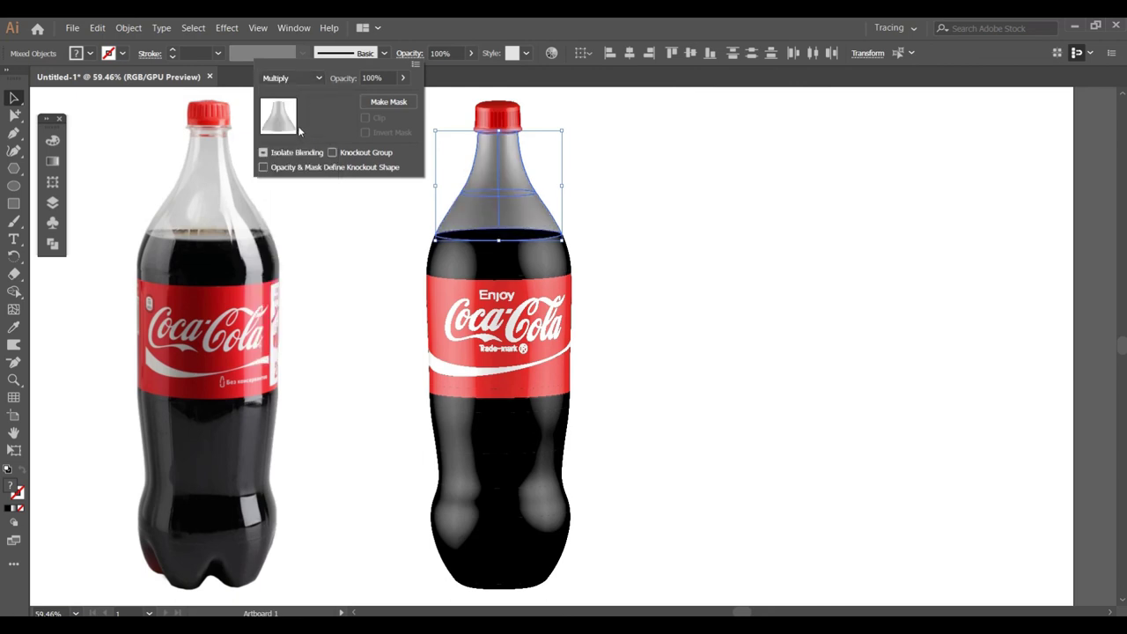
click(295, 78)
click(300, 148)
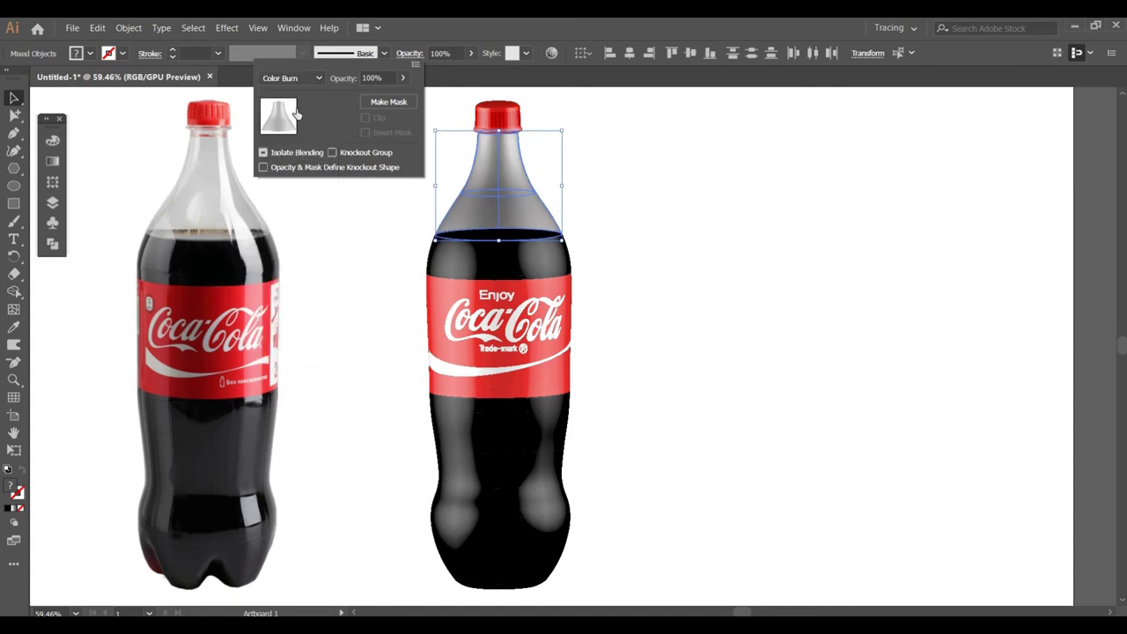
click(295, 78)
click(303, 165)
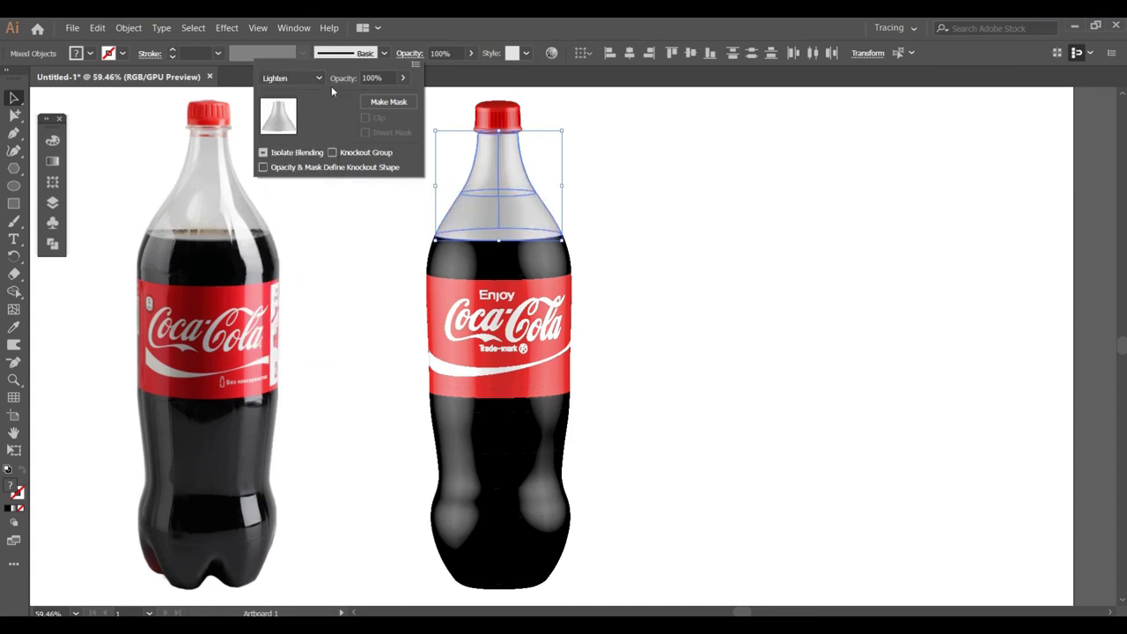
drag(402, 78, 368, 97)
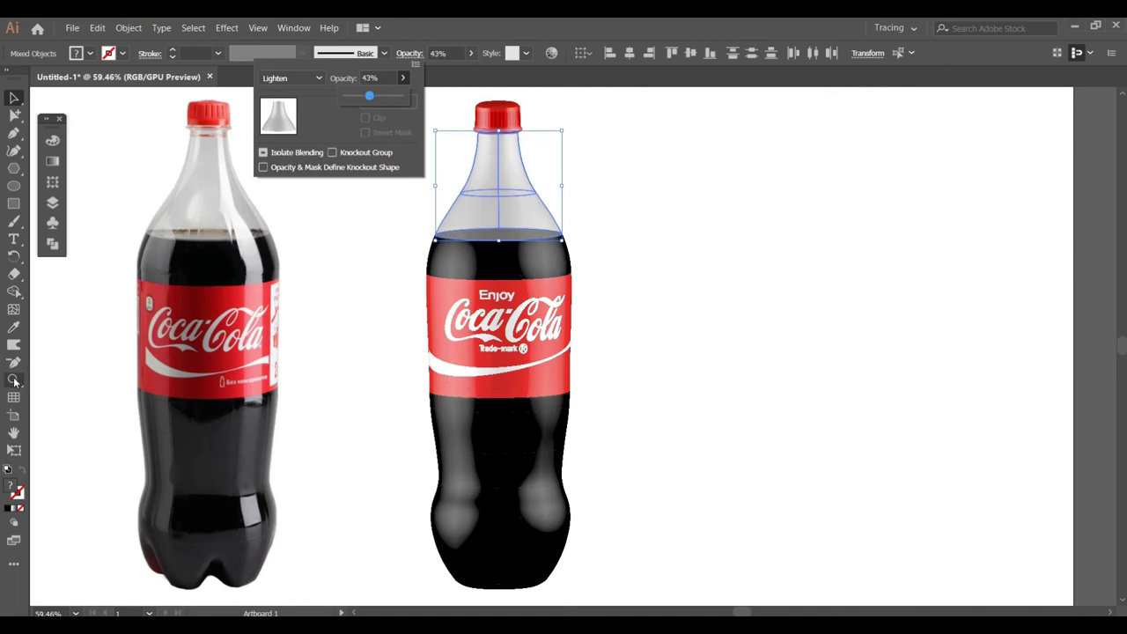
Close the transparency settings and zoom around to check the translucent neck.
key(Escape)
key(z)
scroll(649, 209, down, 2)
scroll(636, 282, up, 2)
scroll(573, 295, down, 1)
scroll(573, 295, down, 1)
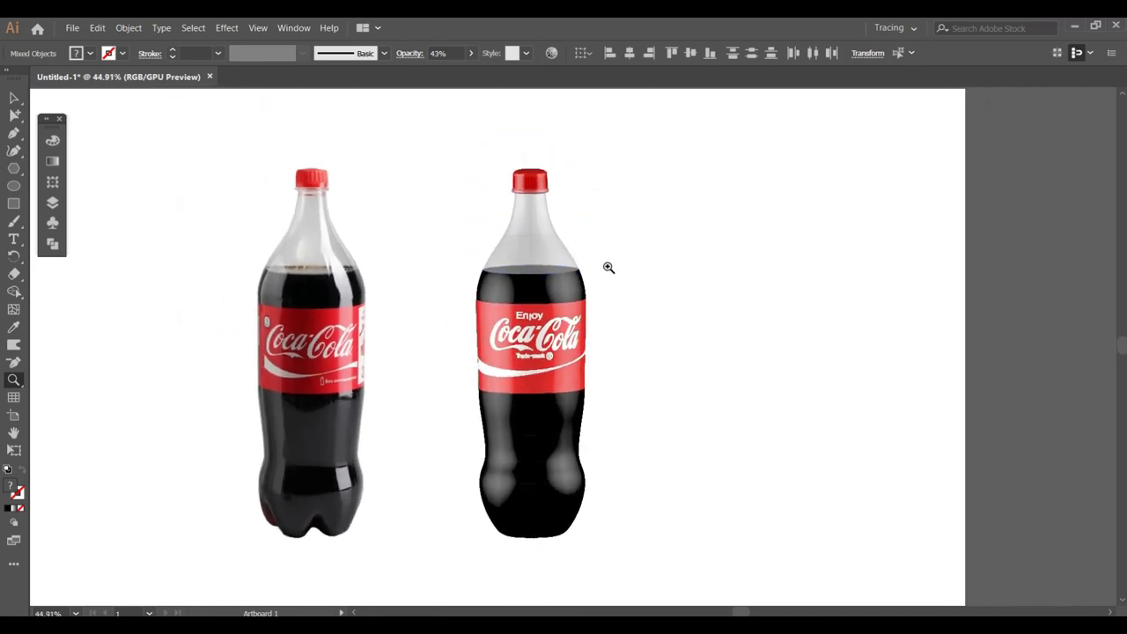
scroll(606, 267, down, 1)
scroll(458, 301, up, 1)
scroll(458, 301, up, 1)
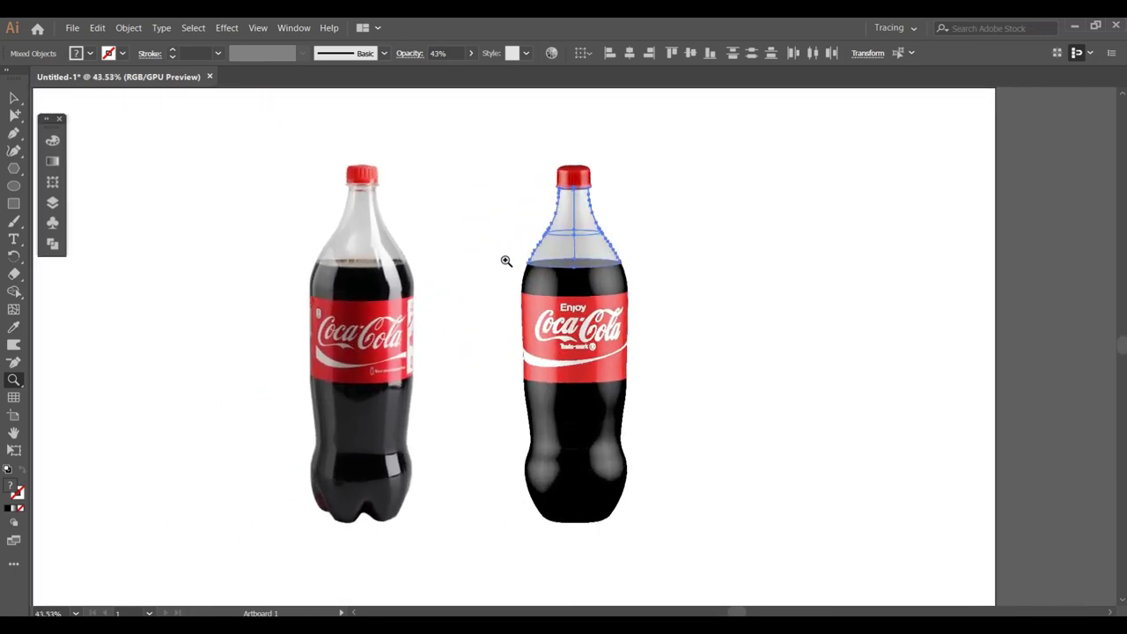
Clear the selection, hide the <Image> reference photo layer, and zoom out to the whole artboard.
key(v)
click(640, 373)
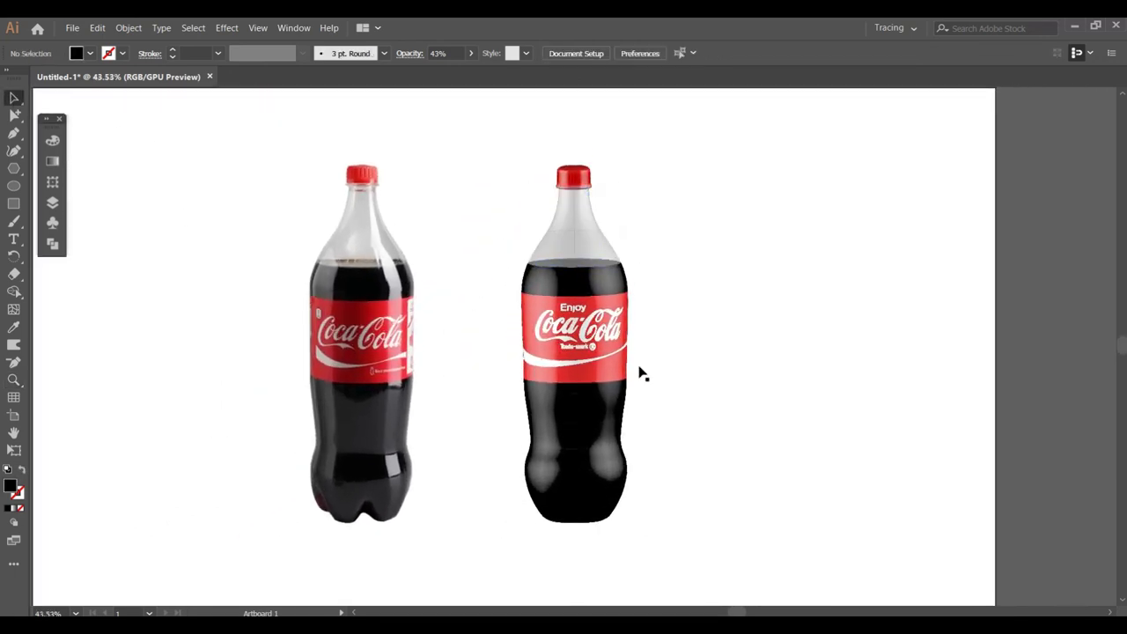
click(14, 380)
click(53, 202)
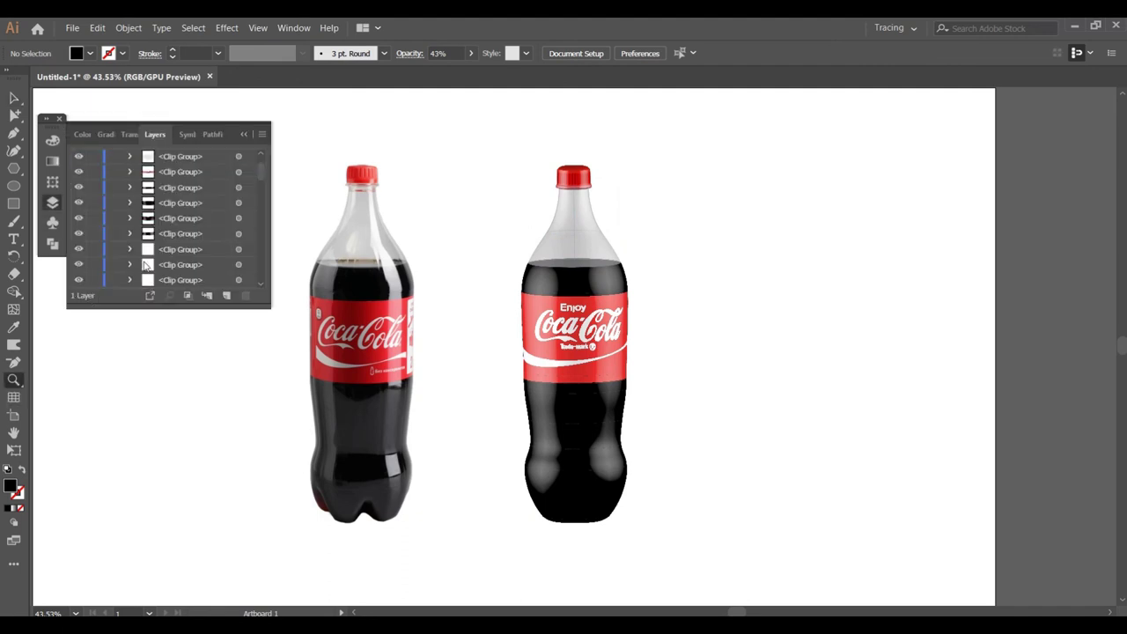
scroll(264, 276, down, 5)
click(78, 281)
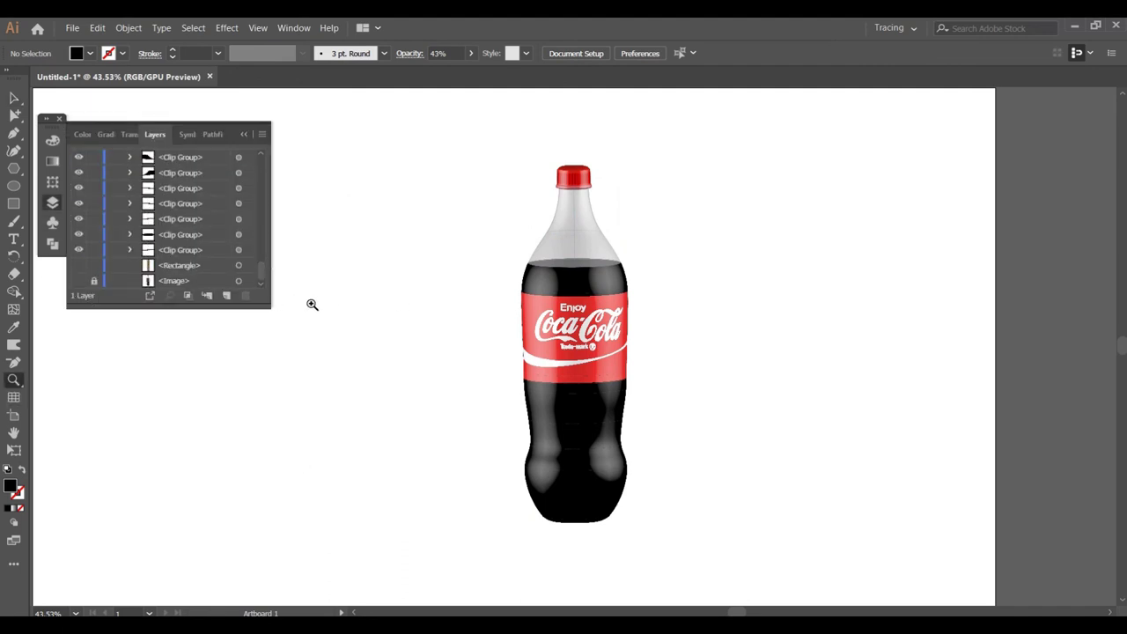
drag(300, 384, 213, 378)
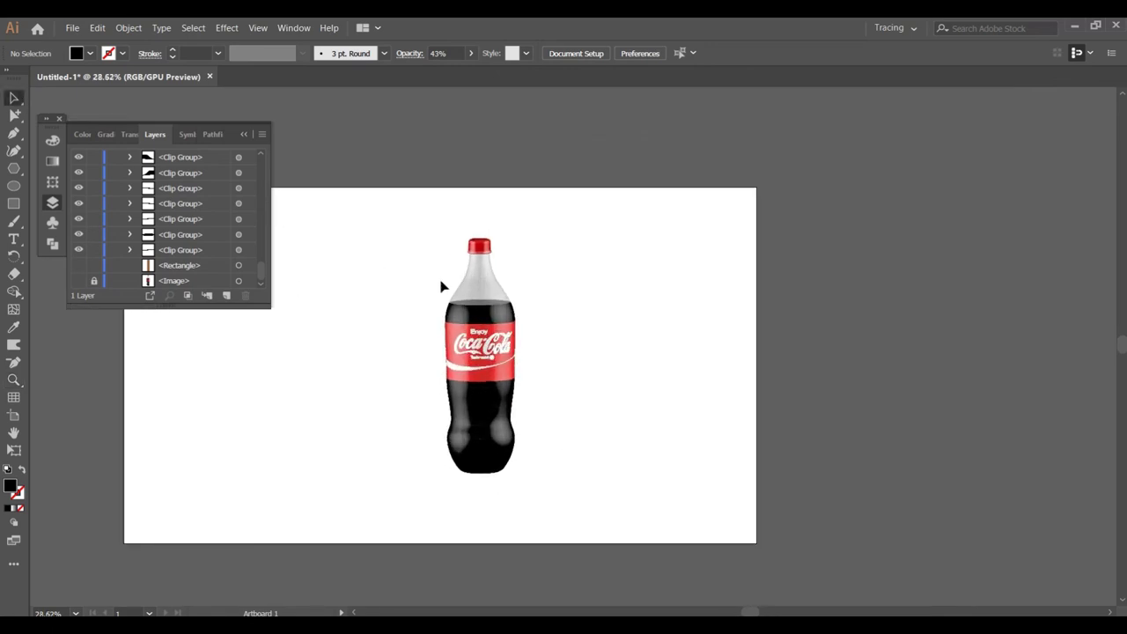
Group all bottle parts and enlarge the group to about 260 by 877 px.
drag(436, 225, 587, 508)
key(ctrl+g)
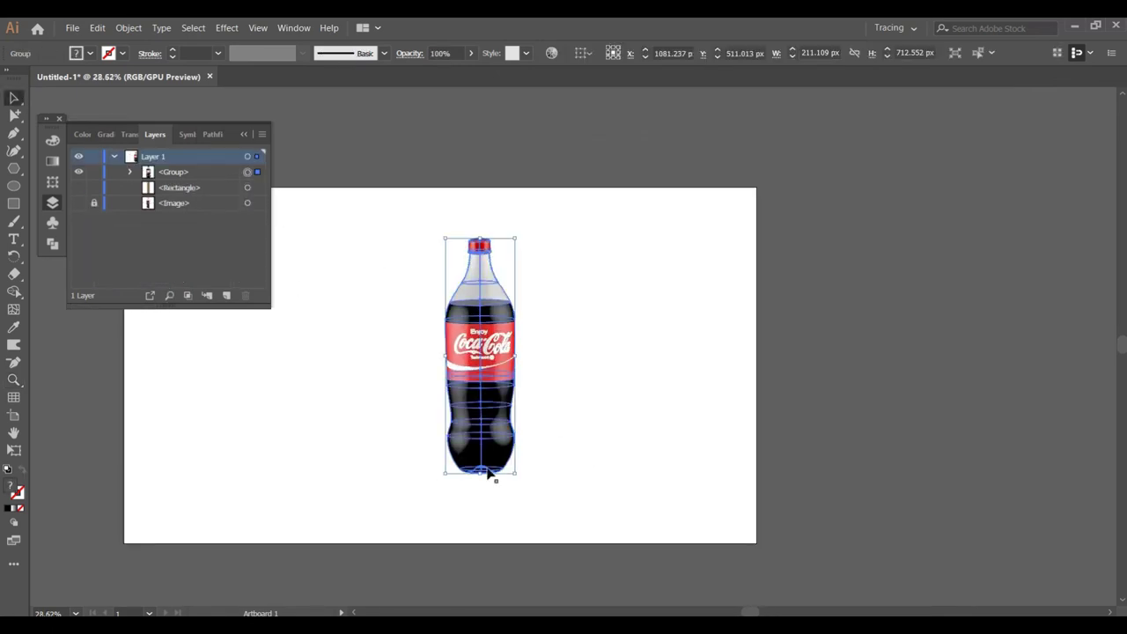
drag(482, 478, 486, 528)
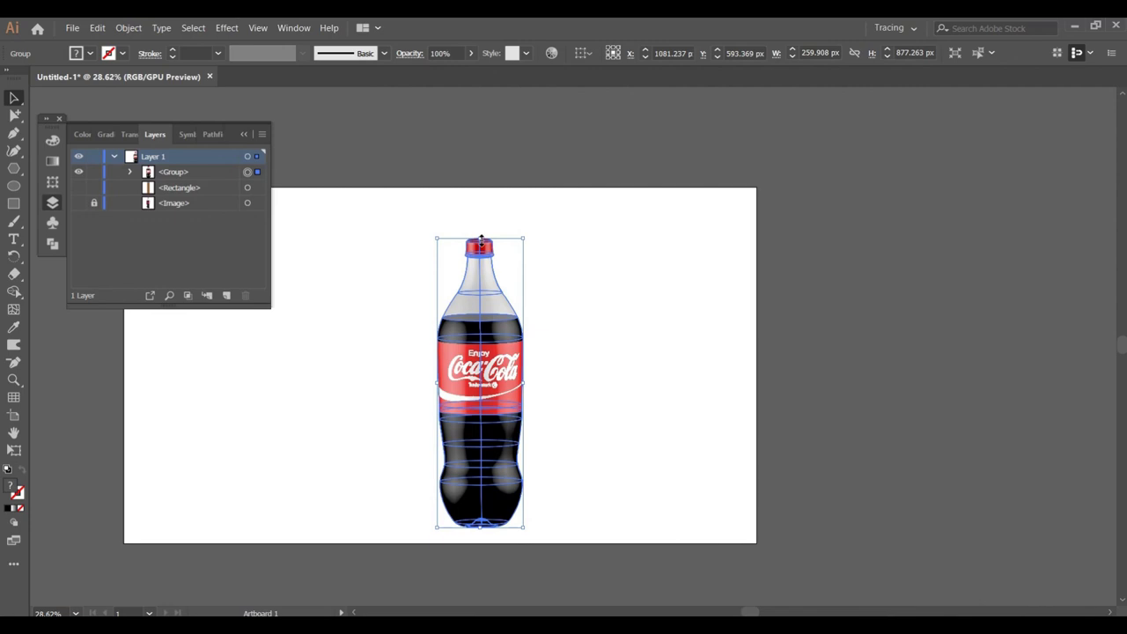
drag(520, 232, 593, 272)
click(666, 519)
Undo three times from the Edit menu to revert the bottle's scaling and grouping.
scroll(506, 273, down, 1)
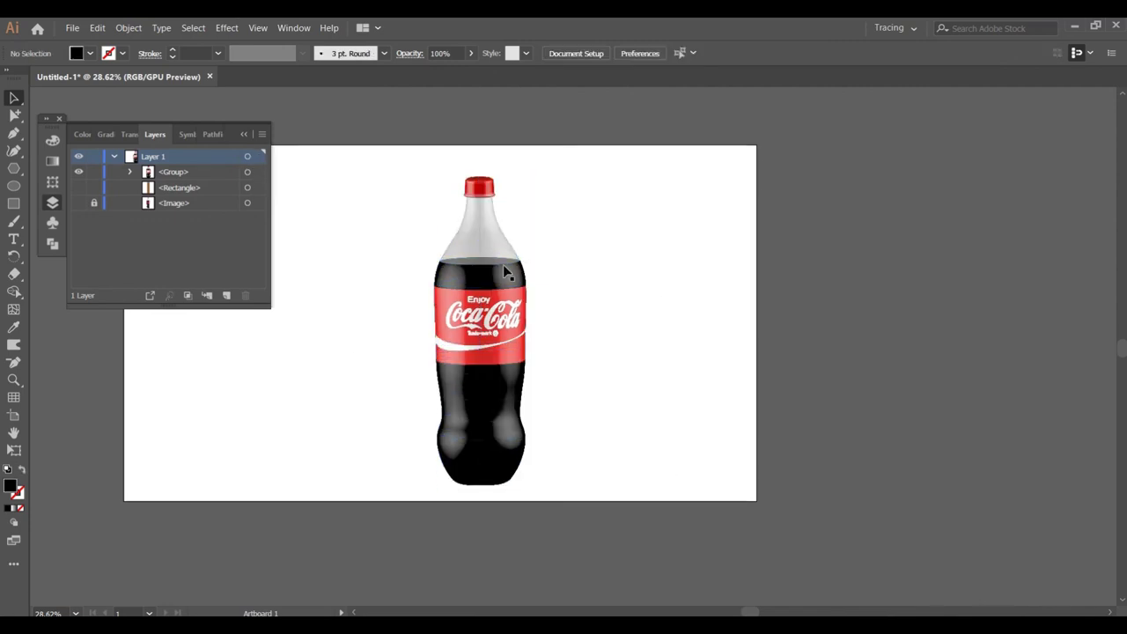
click(12, 384)
drag(684, 343, 572, 407)
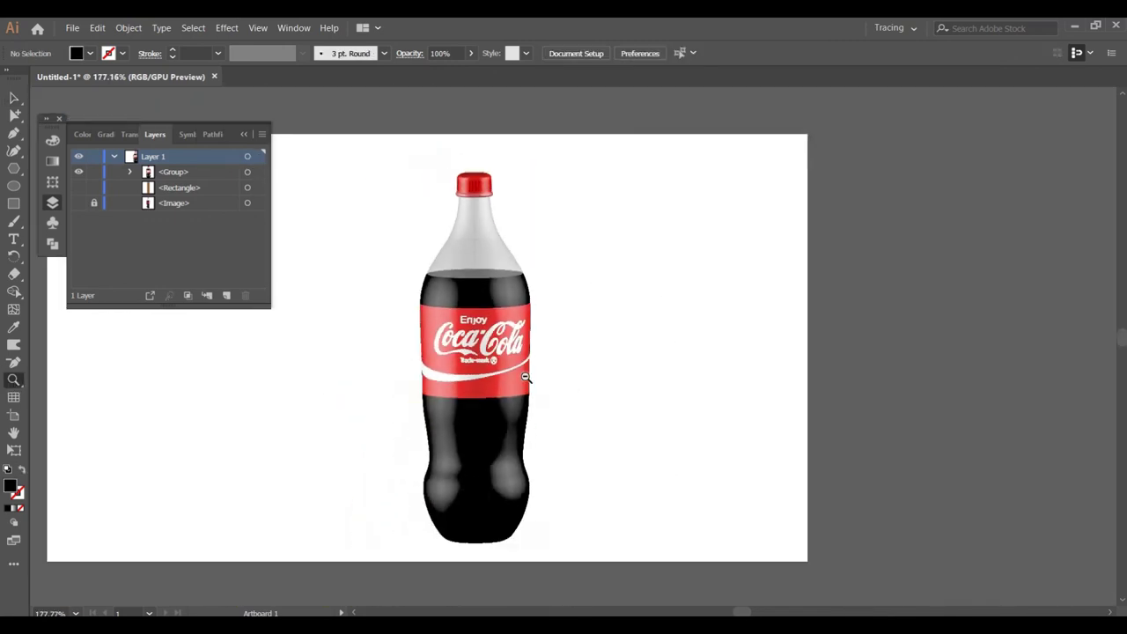
click(97, 27)
click(134, 44)
click(97, 27)
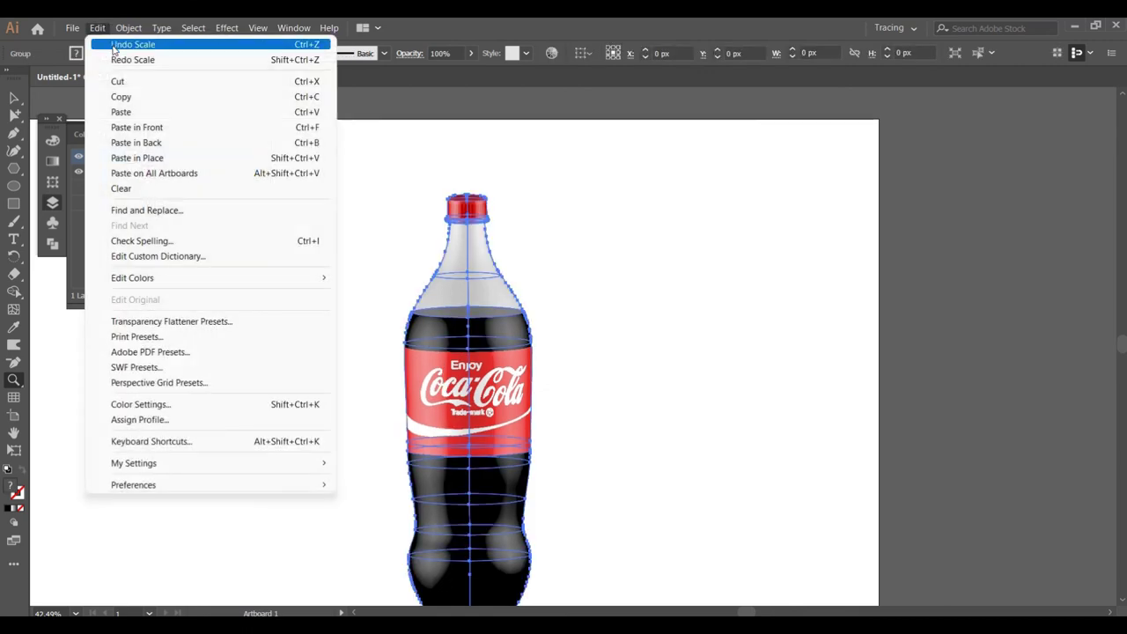
click(134, 44)
click(97, 28)
click(135, 44)
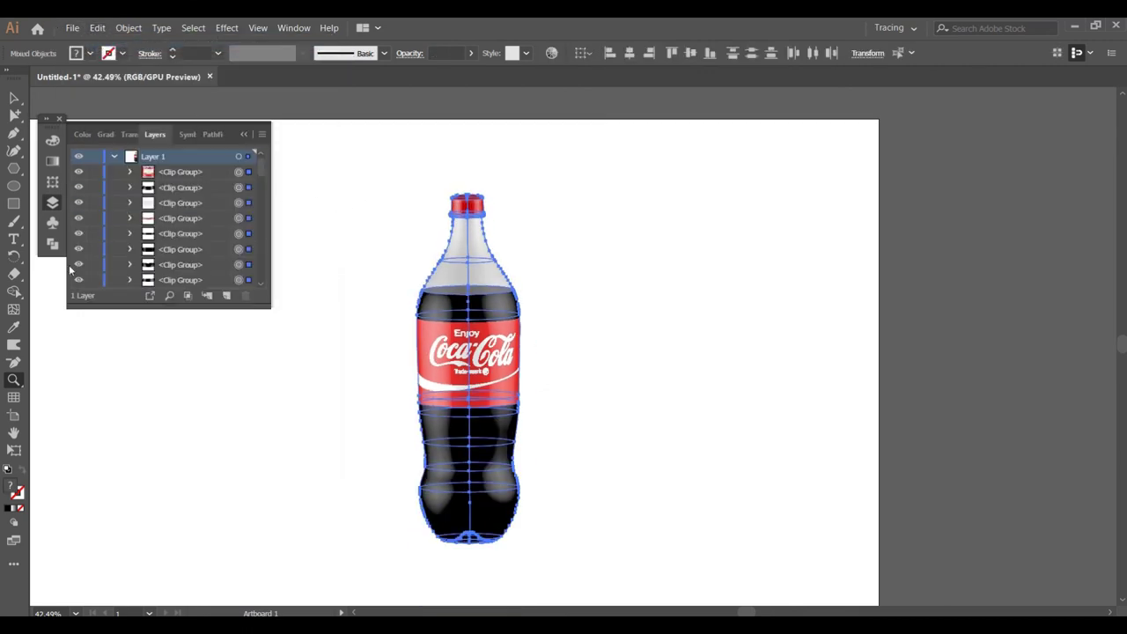
click(14, 384)
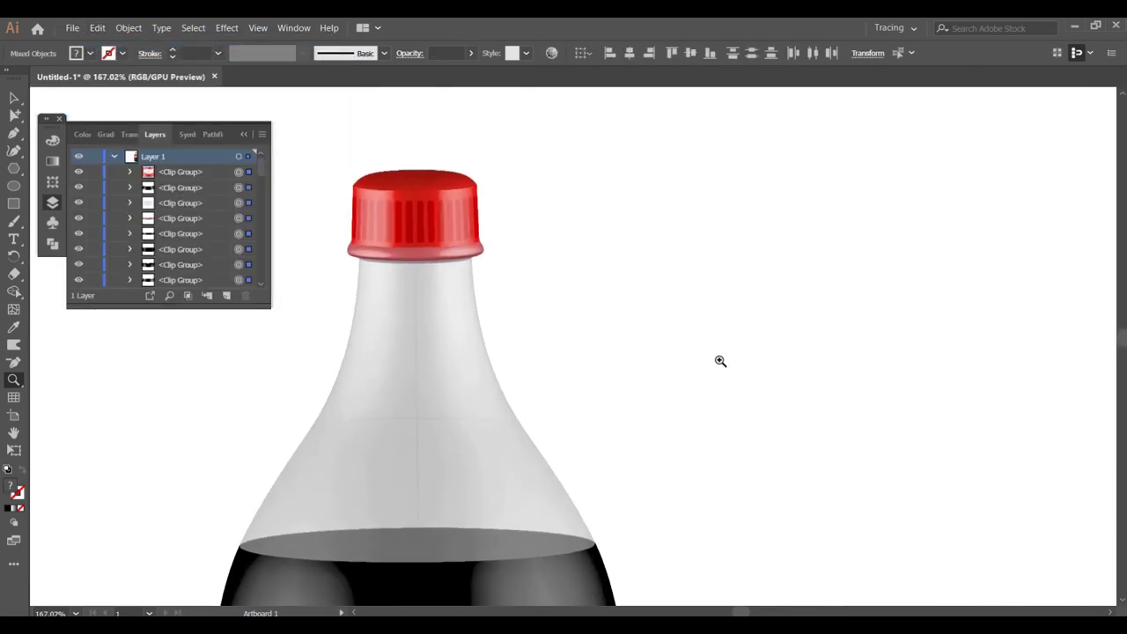